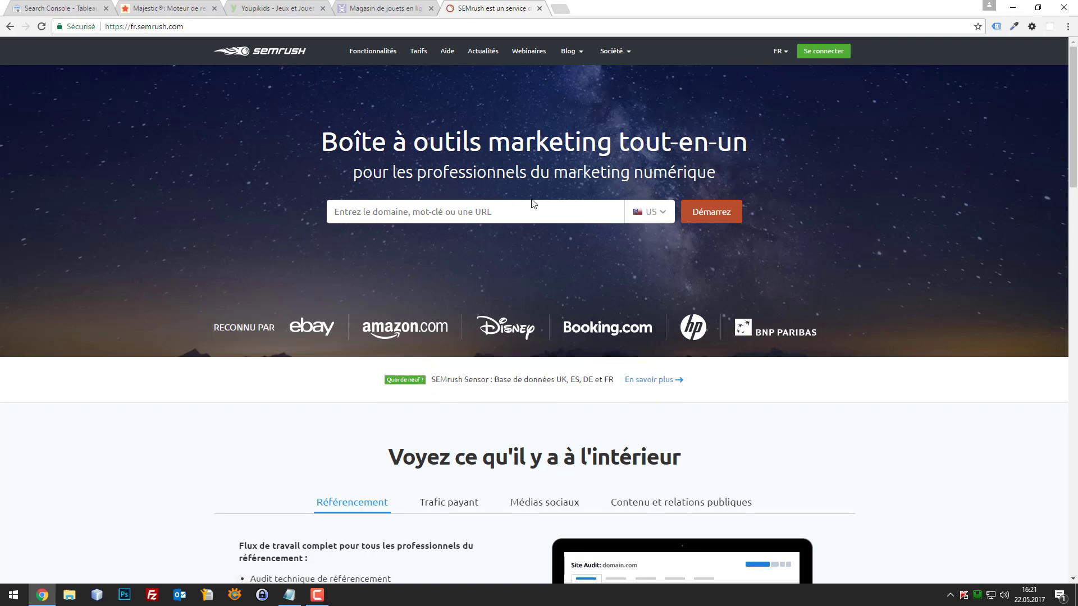
left_click(314, 8)
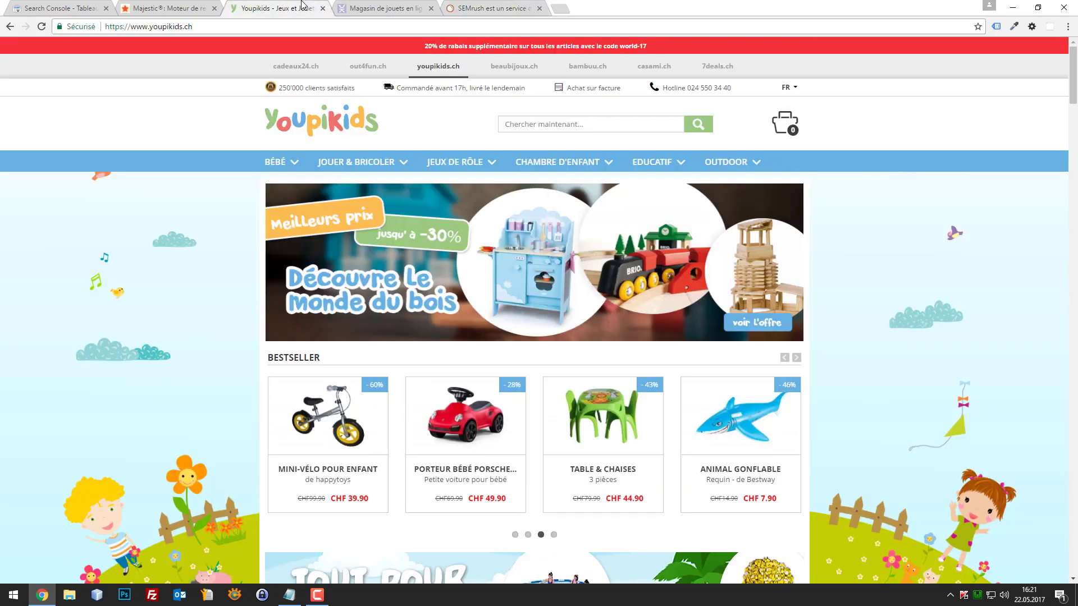
double_click(197, 26)
key("ctrl+c")
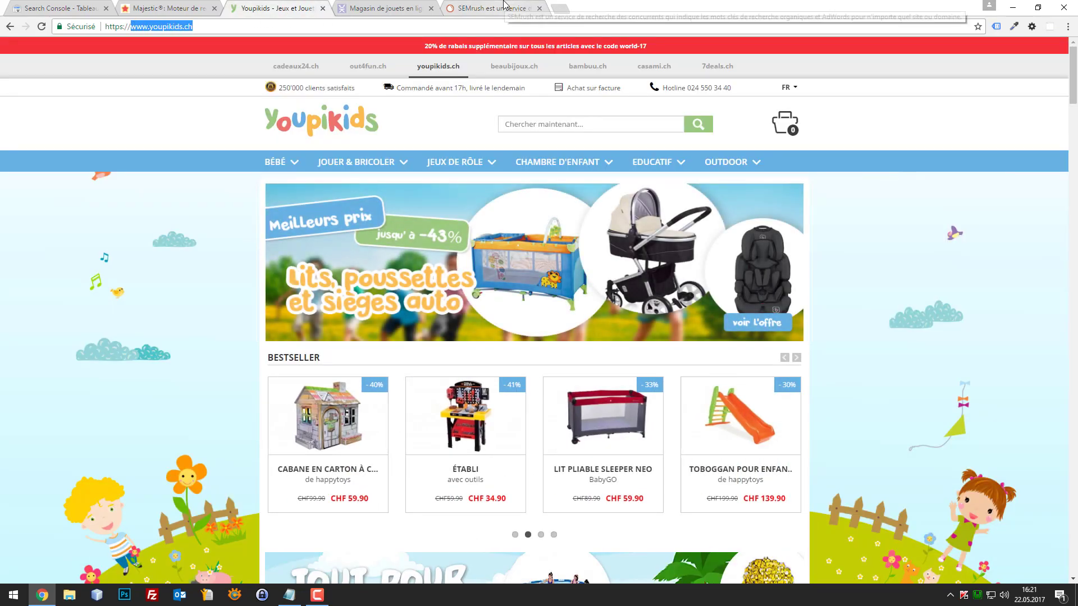
left_click(507, 5)
left_click(432, 213)
key("ctrl+v")
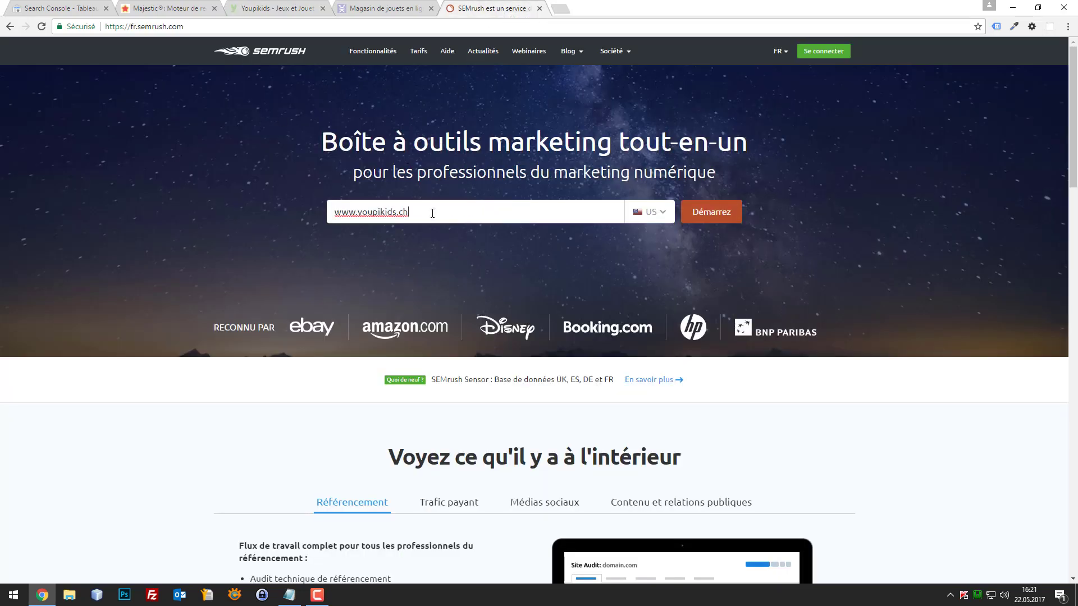
left_click(655, 216)
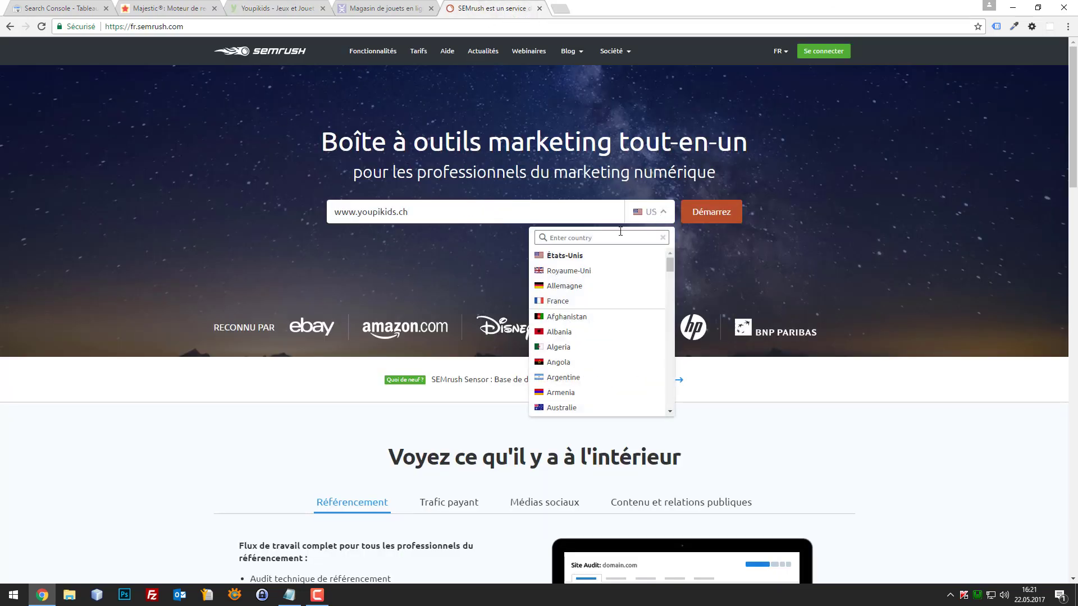
left_click(595, 238)
type("f")
key("BackSpace")
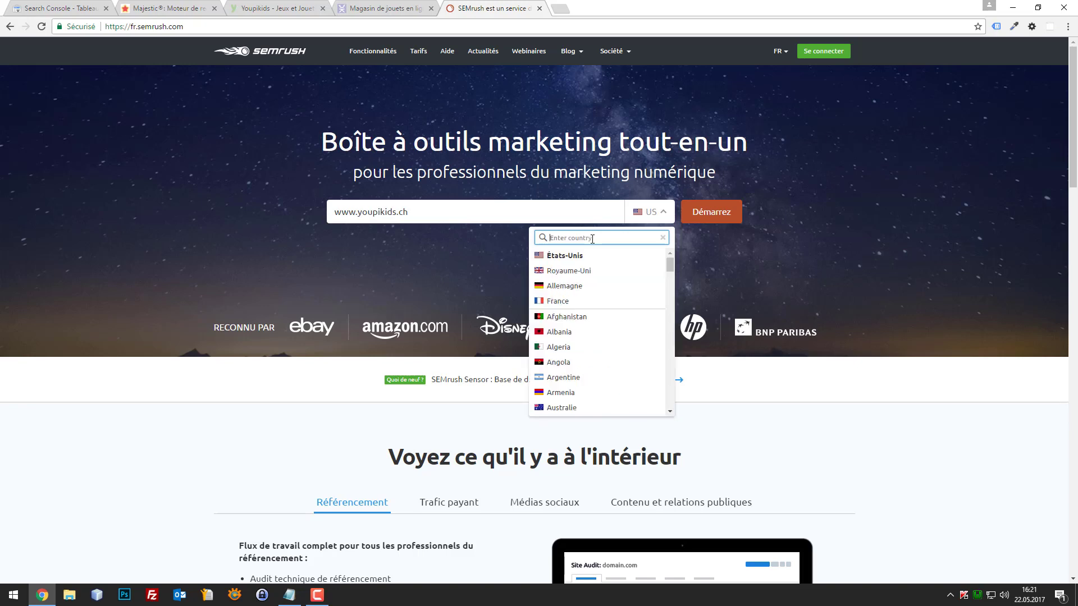
type("suisse")
left_click(583, 256)
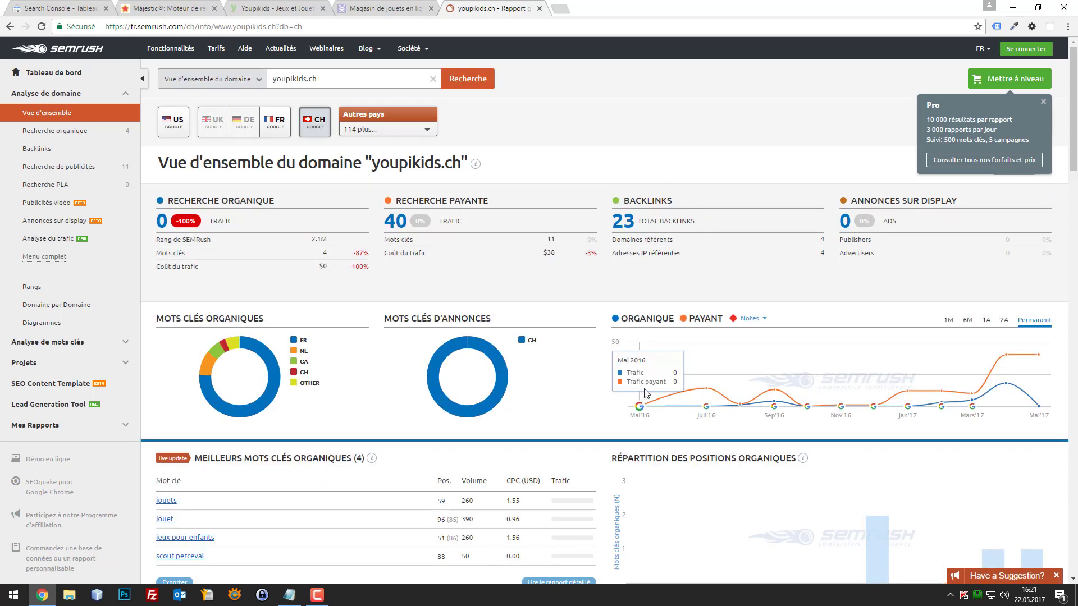
scroll(561, 426, "down", 2)
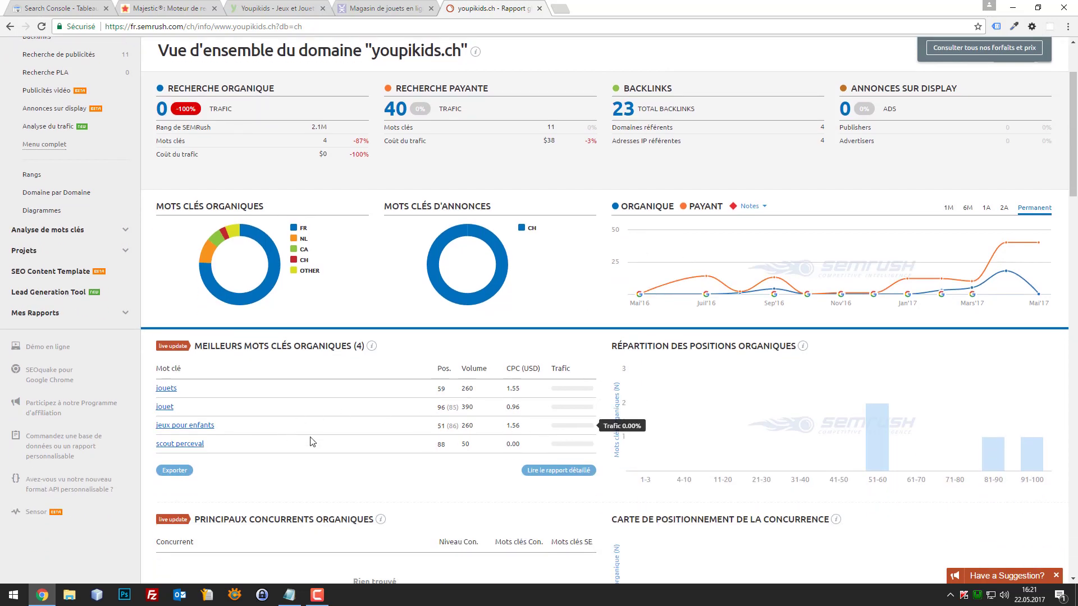
scroll(337, 438, "down", 1)
scroll(379, 436, "up", 2)
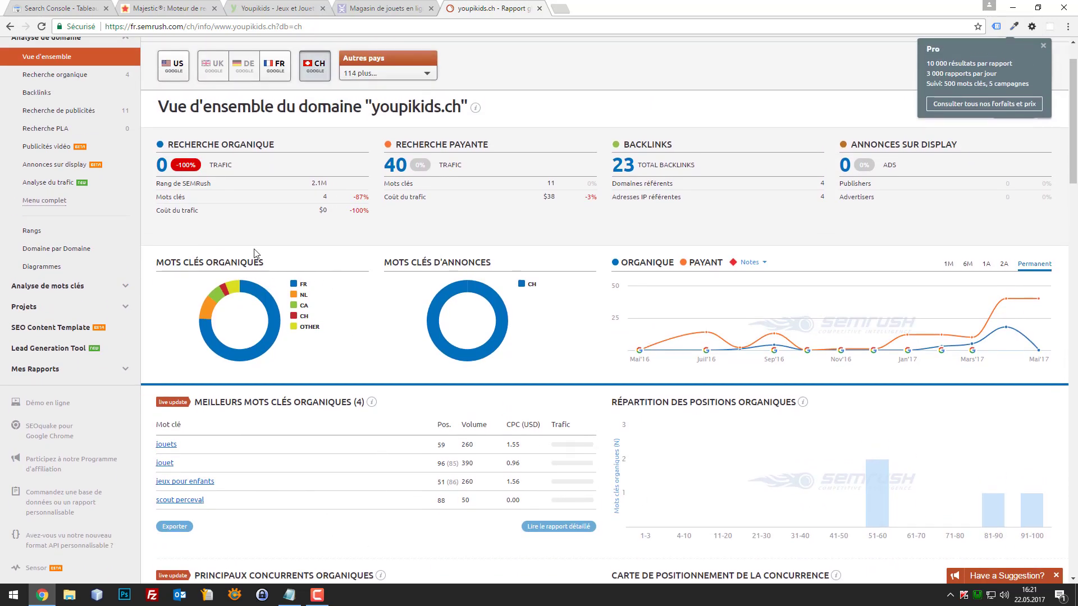
scroll(524, 274, "up", 1)
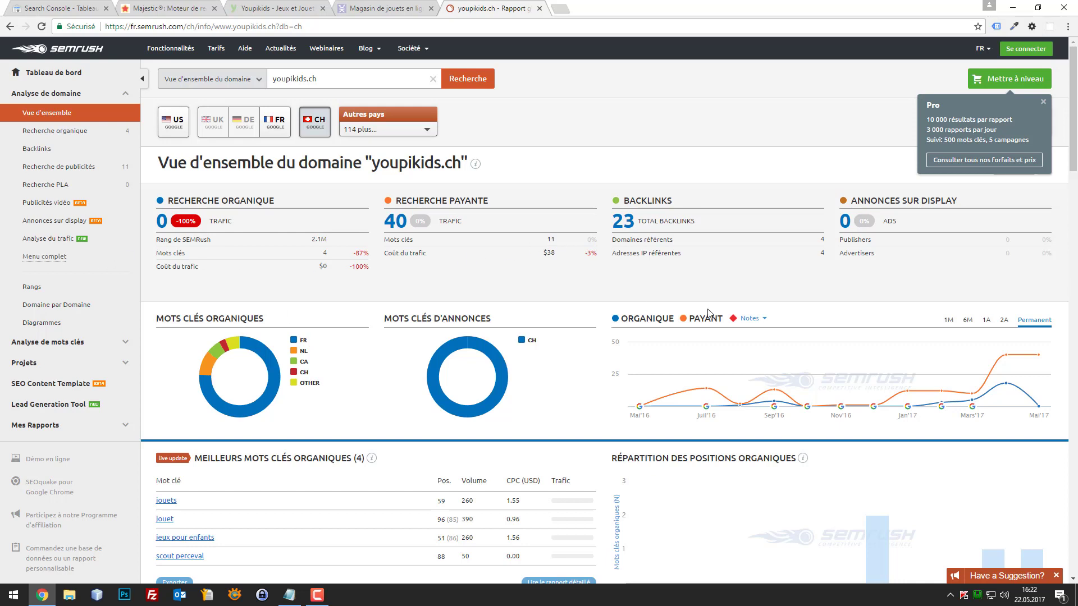
left_click(57, 327)
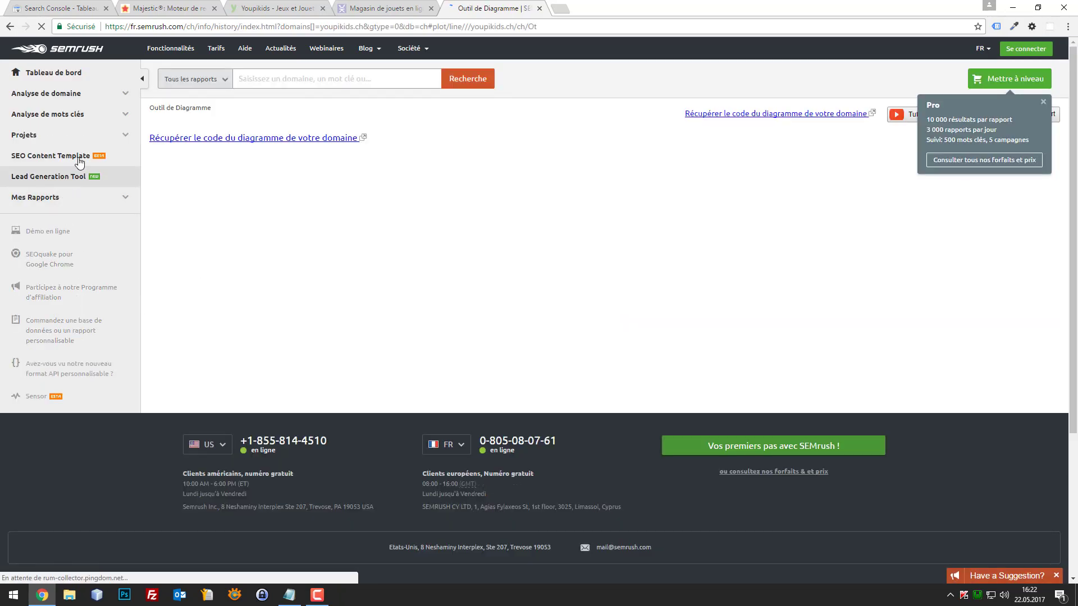
left_click(66, 95)
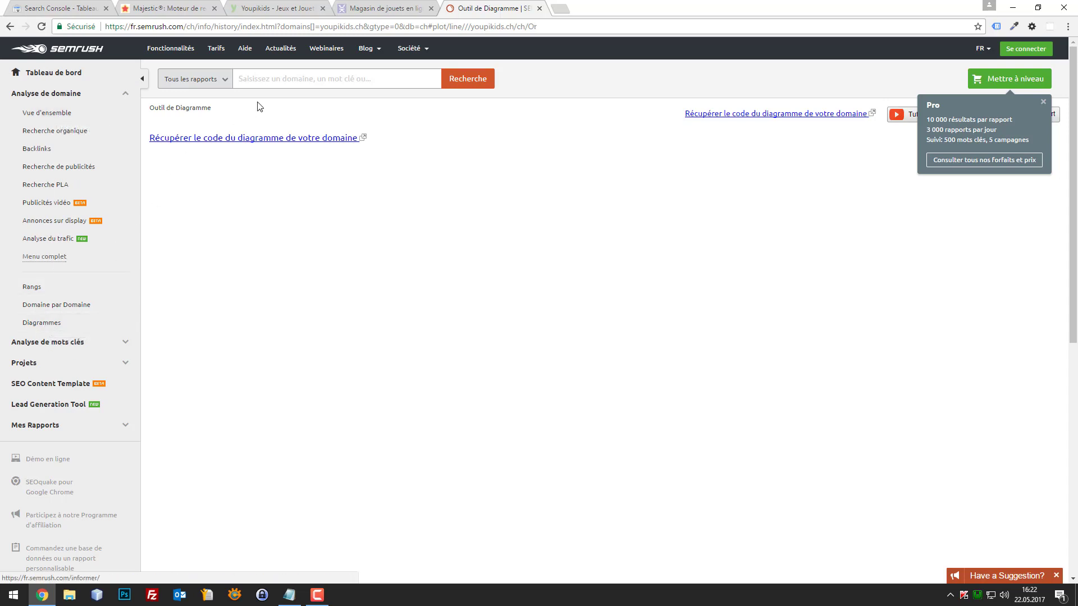
left_click(310, 79)
key("ctrl+v")
left_click(461, 80)
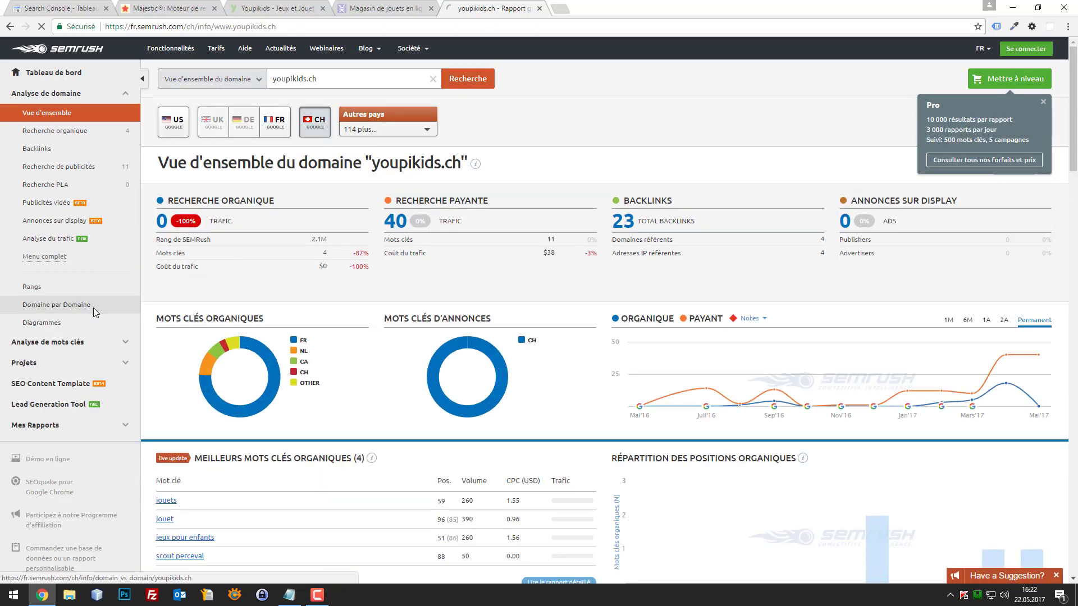
left_click(93, 308)
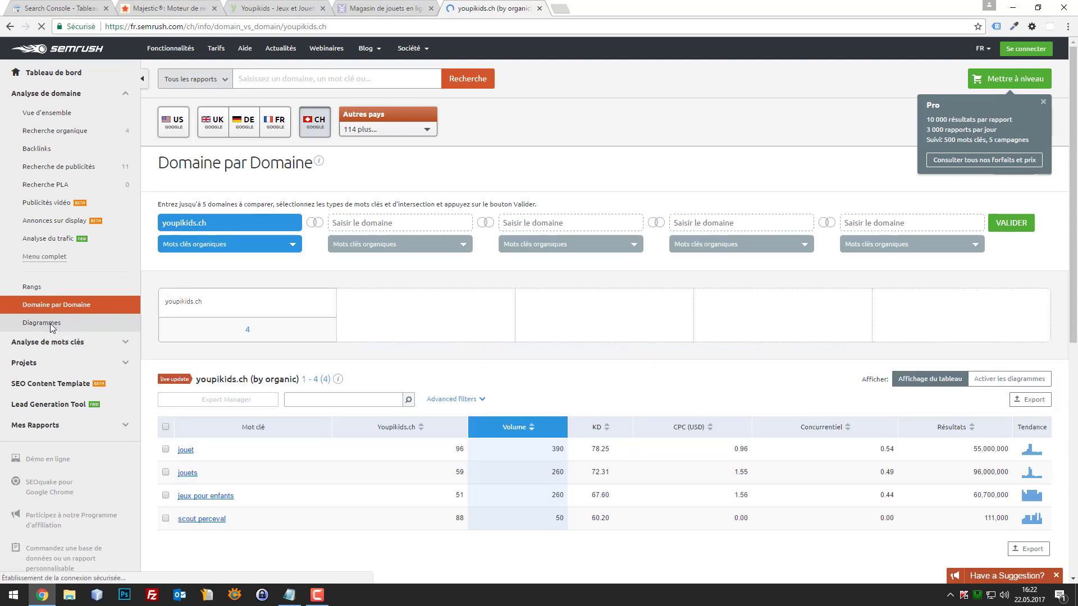
left_click(50, 325)
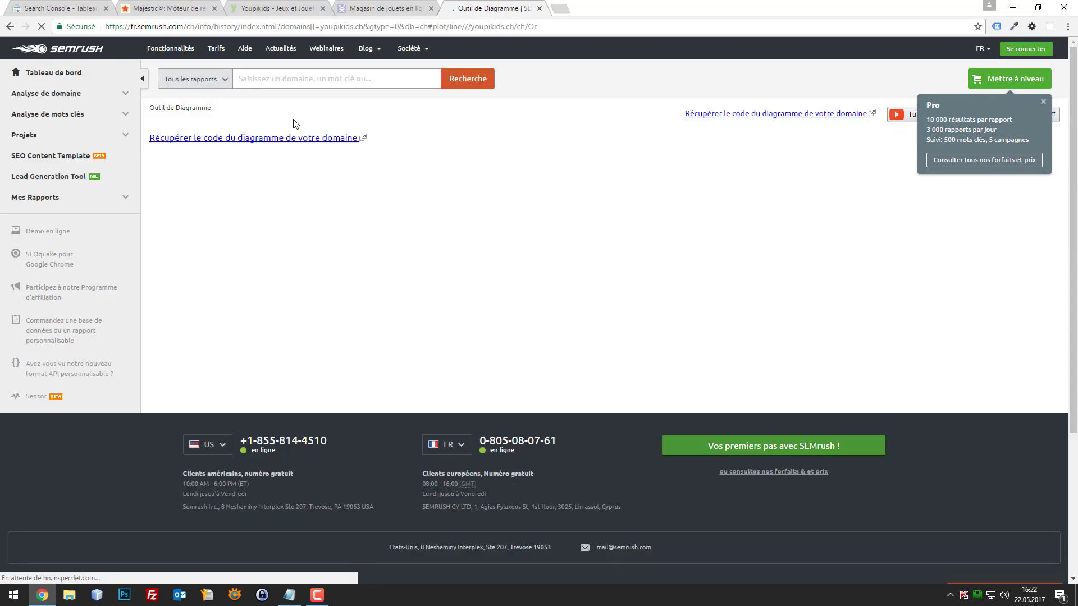
left_click(1044, 104)
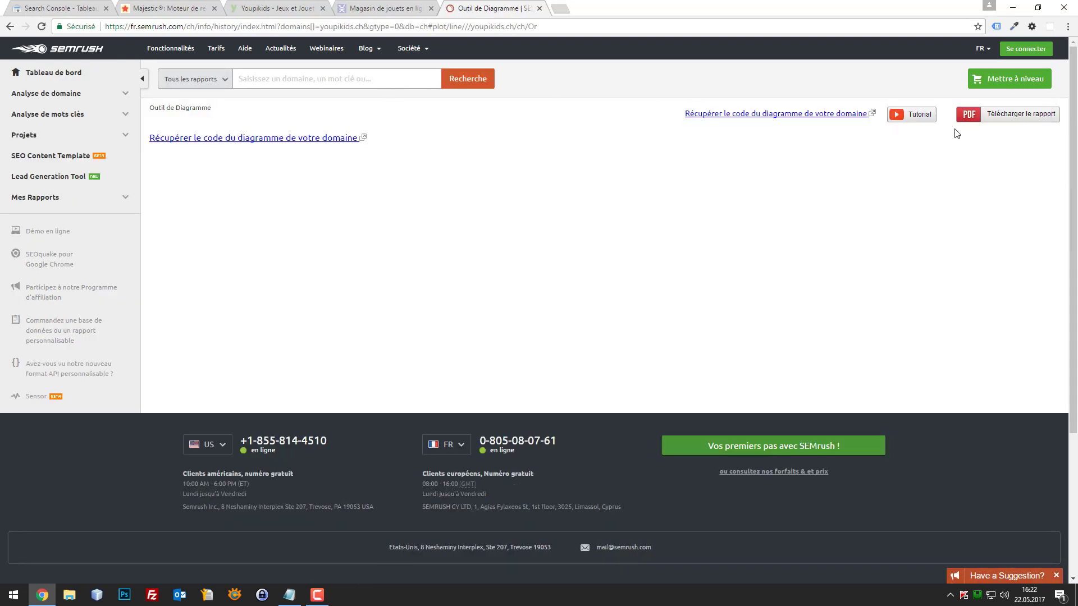
left_click(285, 80)
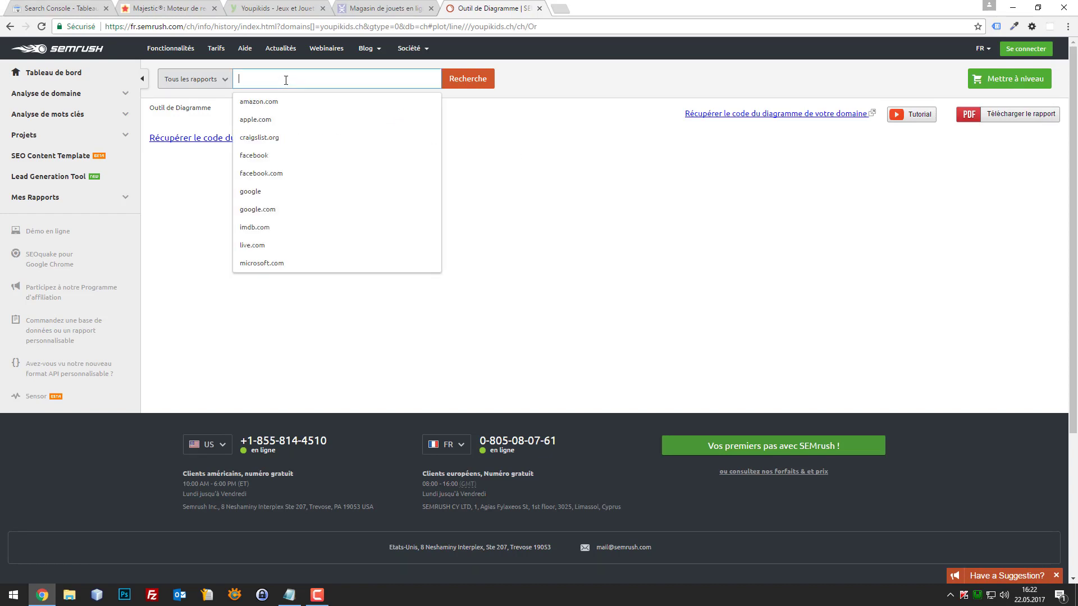
left_click(225, 85)
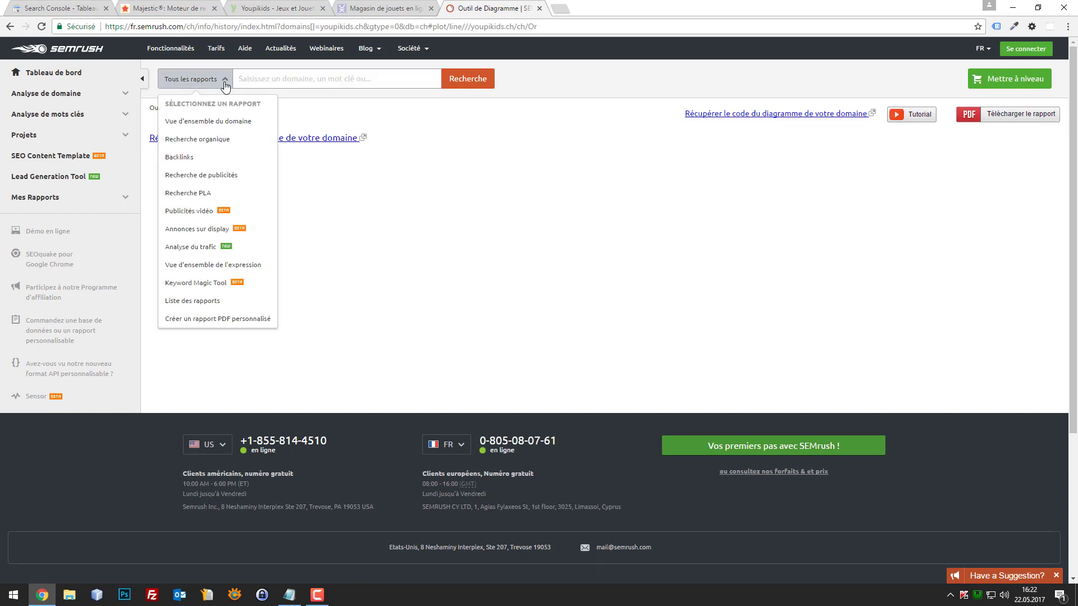
left_click(244, 79)
key("ctrl+v")
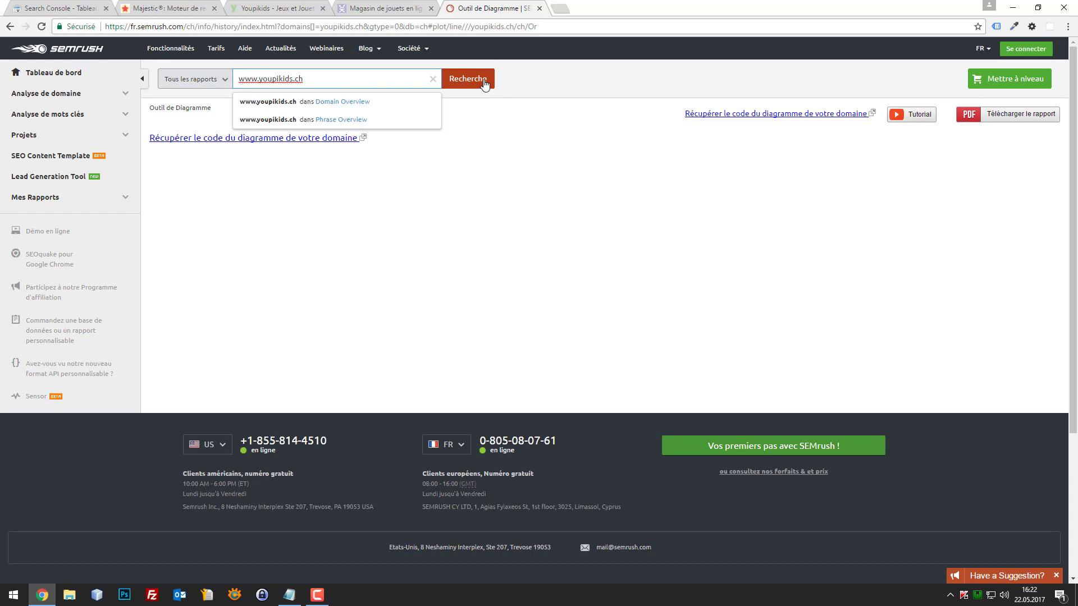
left_click(484, 83)
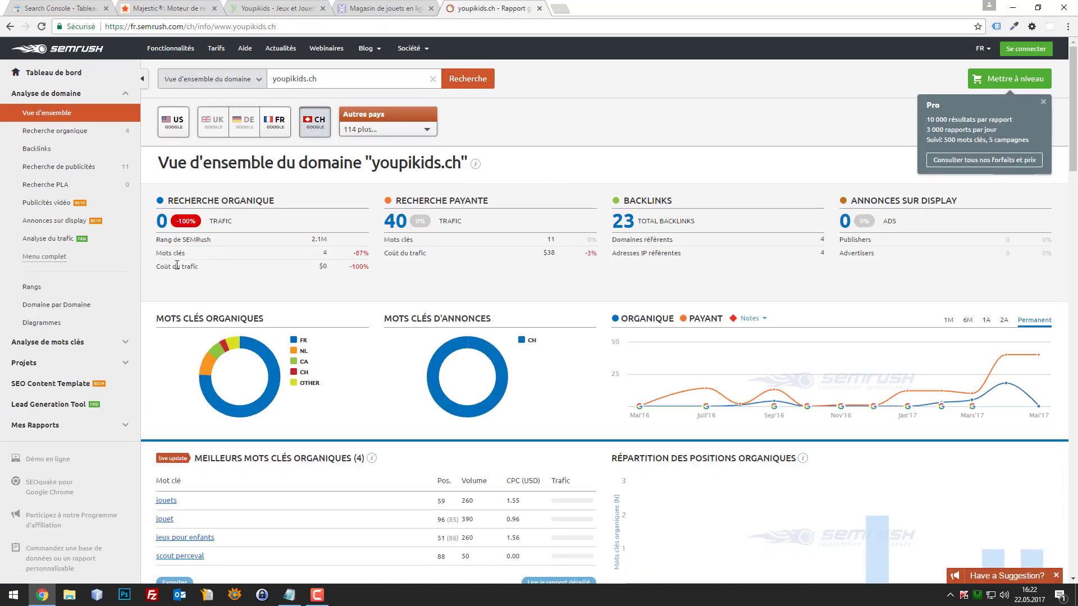
Open the Diagrammes tool from the Analyse de domaine section of the sidebar.
left_click(128, 347)
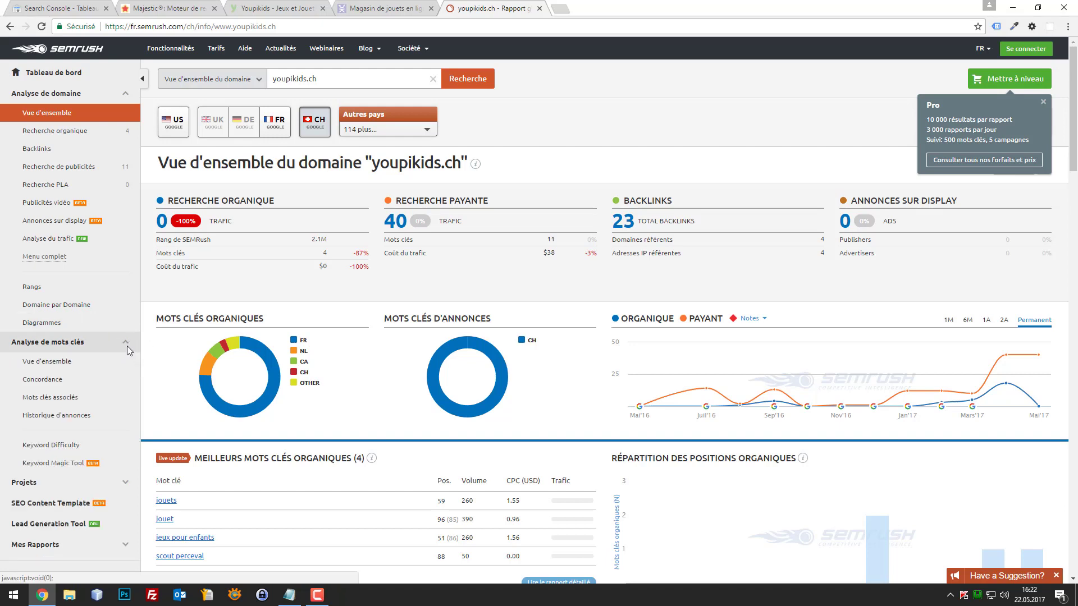
left_click(127, 95)
left_click(128, 94)
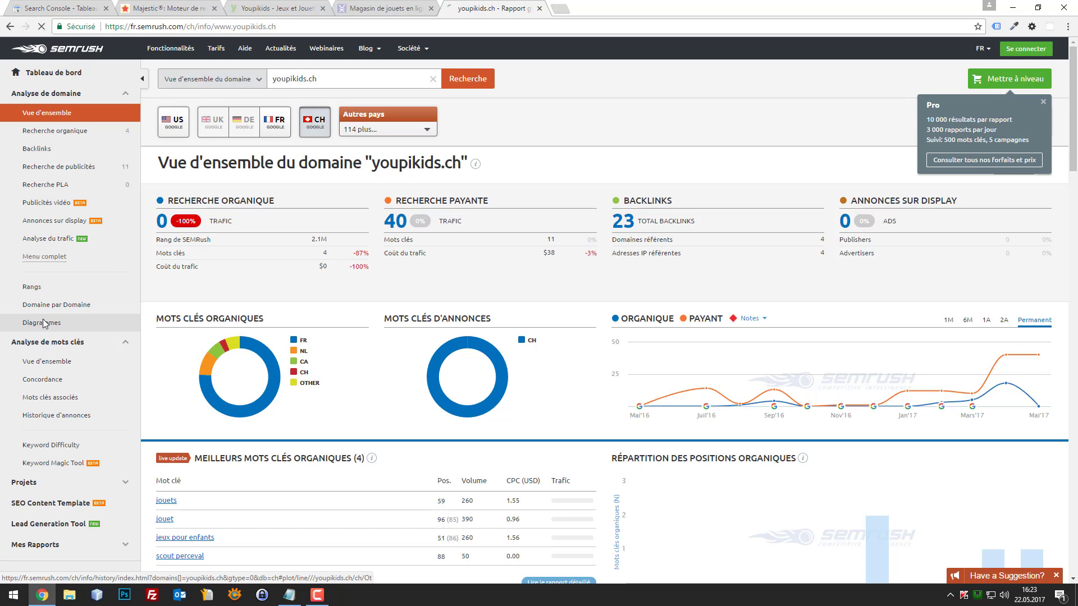
left_click(43, 319)
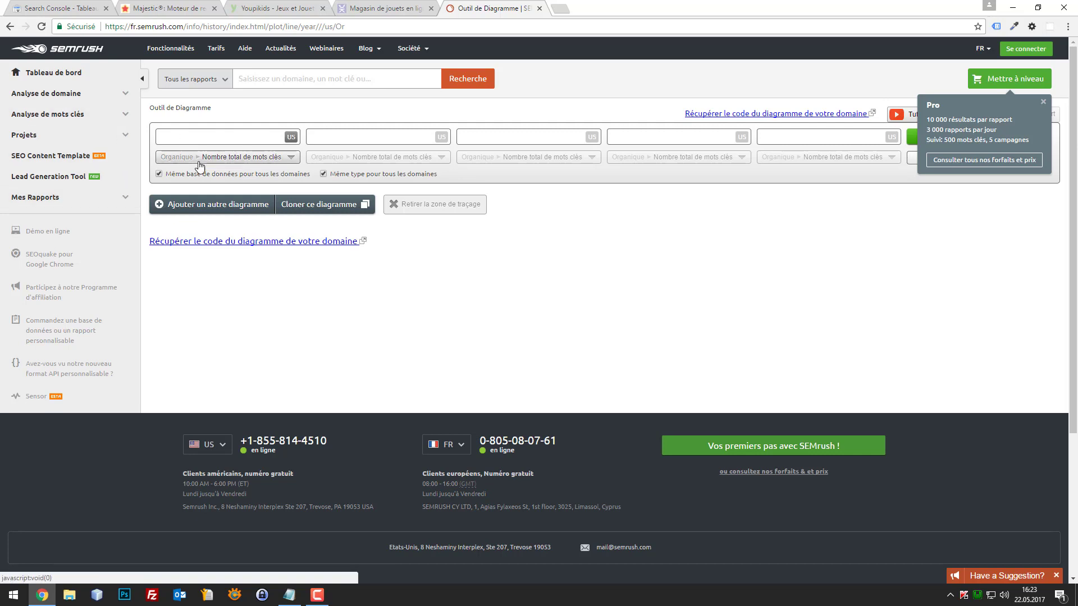
Reload the Diagrammes chart tool from the domain analysis sidebar.
left_click(211, 135)
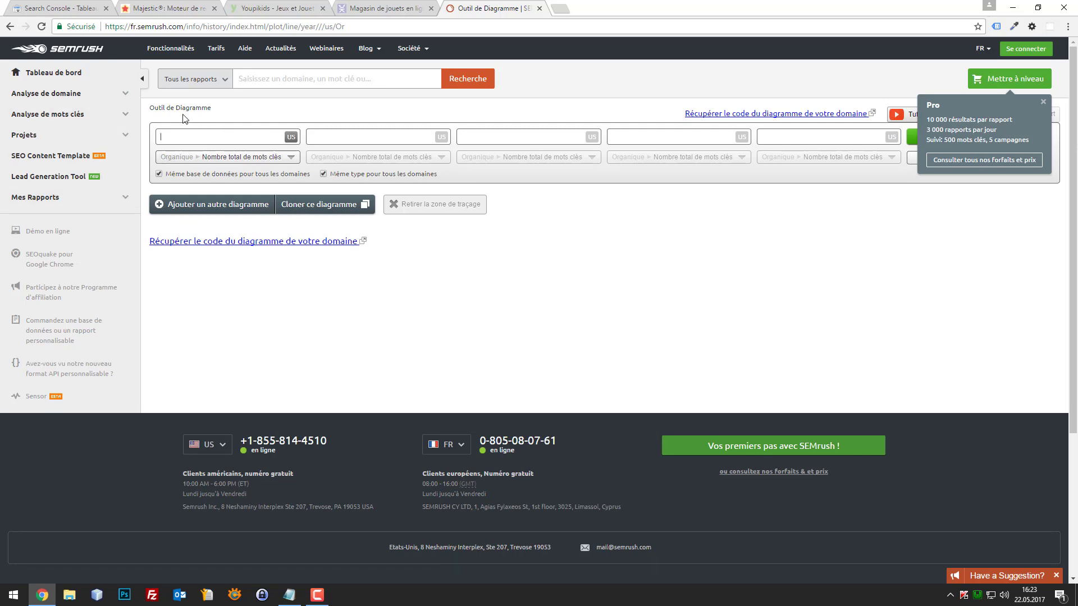
left_click(50, 93)
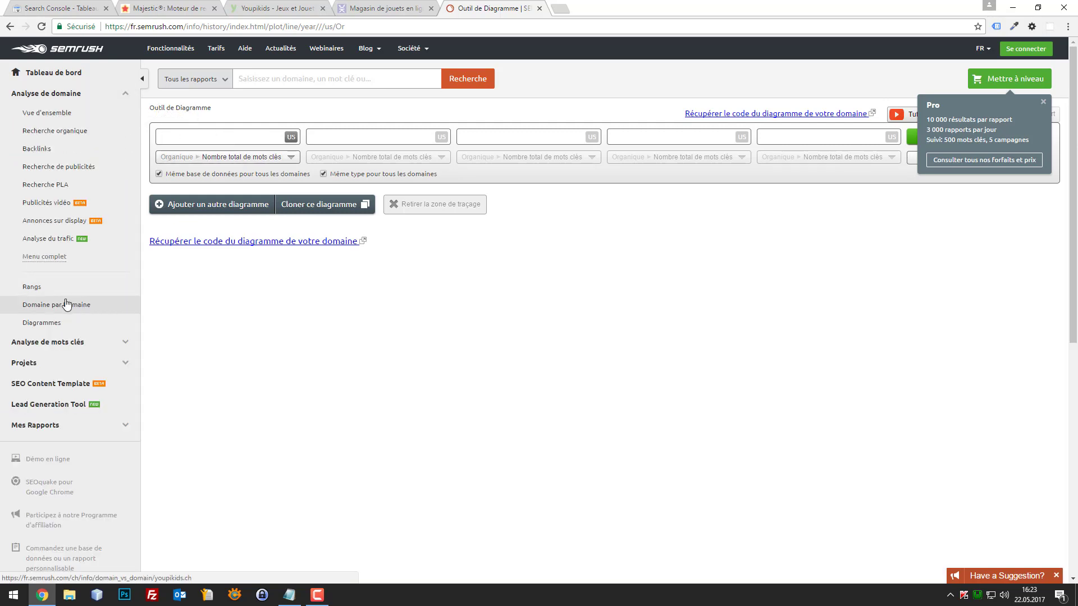
left_click(46, 324)
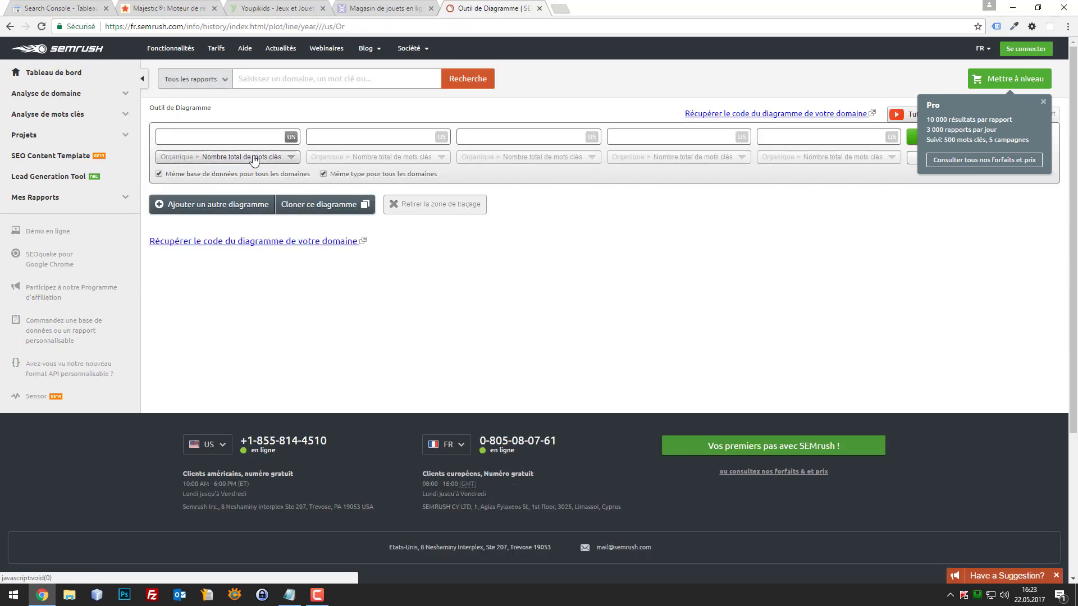
left_click(124, 96)
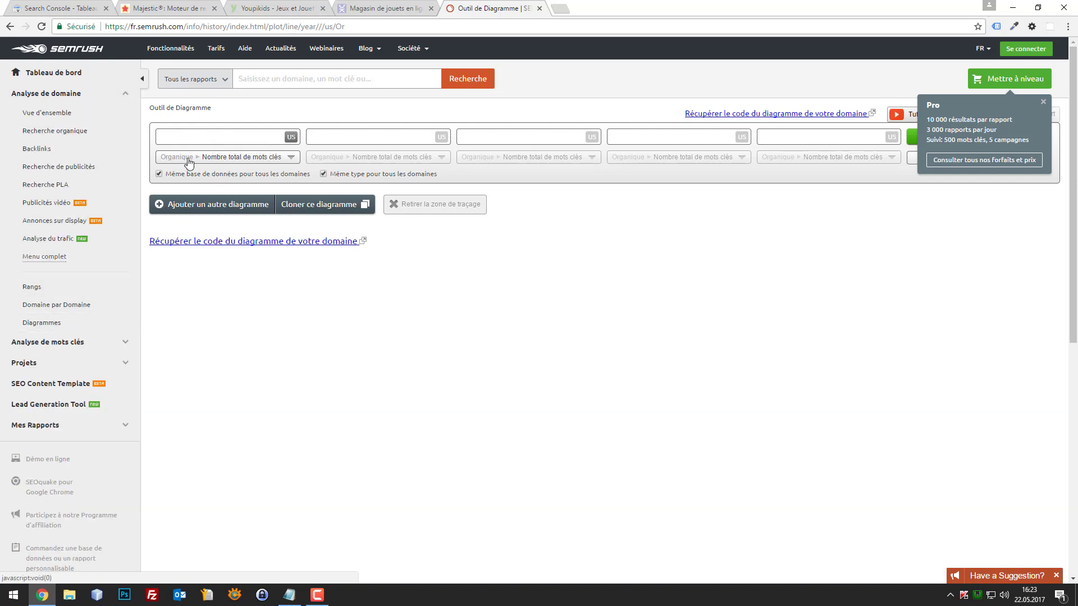
left_click(224, 136)
type("www.youpikids.ch")
left_click(290, 138)
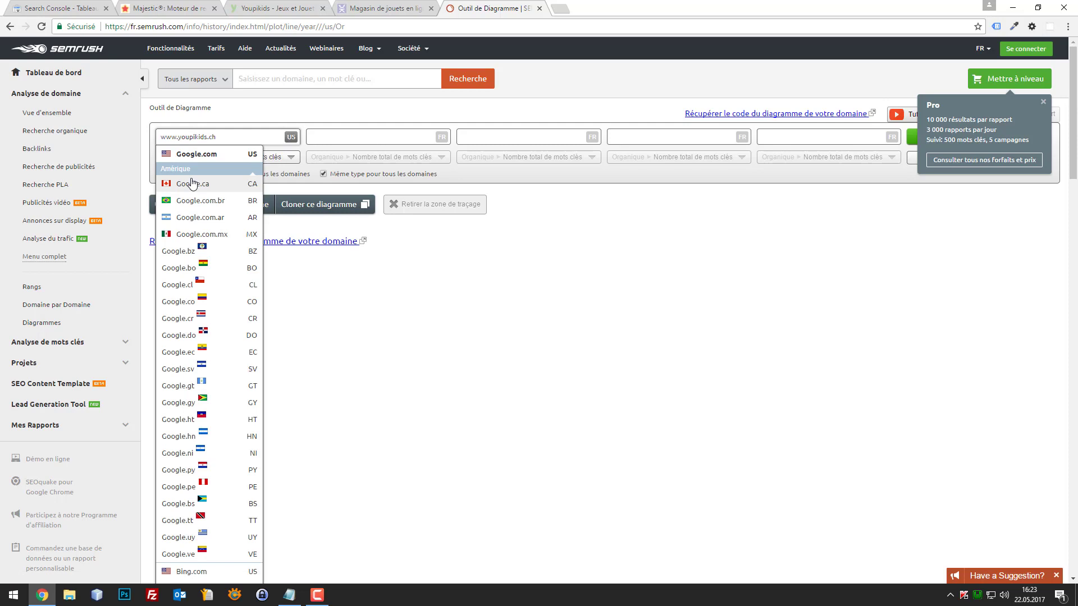
scroll(205, 314, "down", 3)
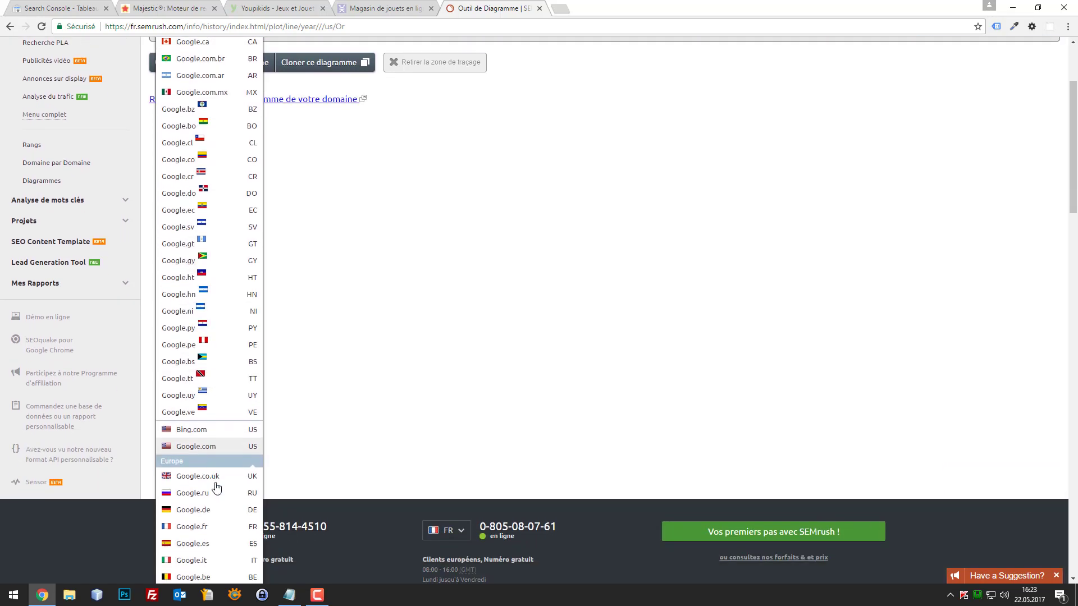
scroll(214, 508, "down", 2)
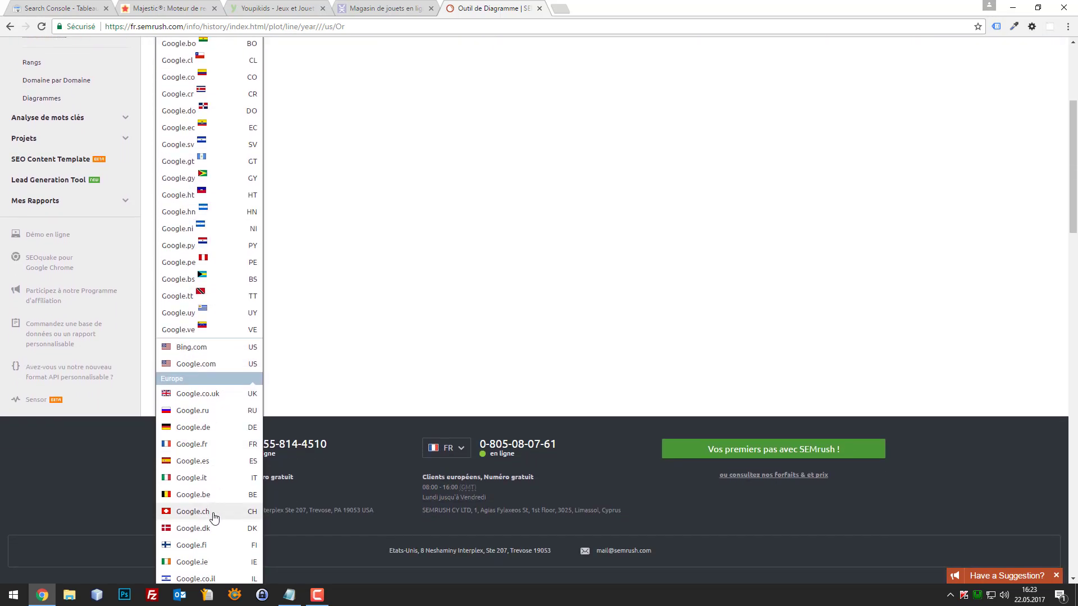
left_click(213, 512)
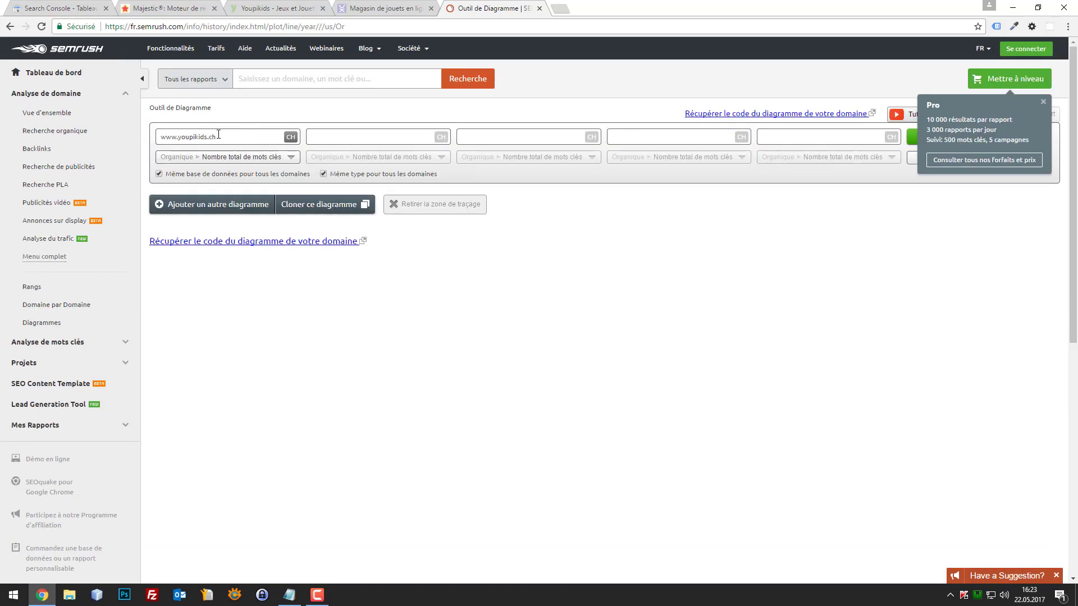
triple_click(218, 135)
left_click(369, 6)
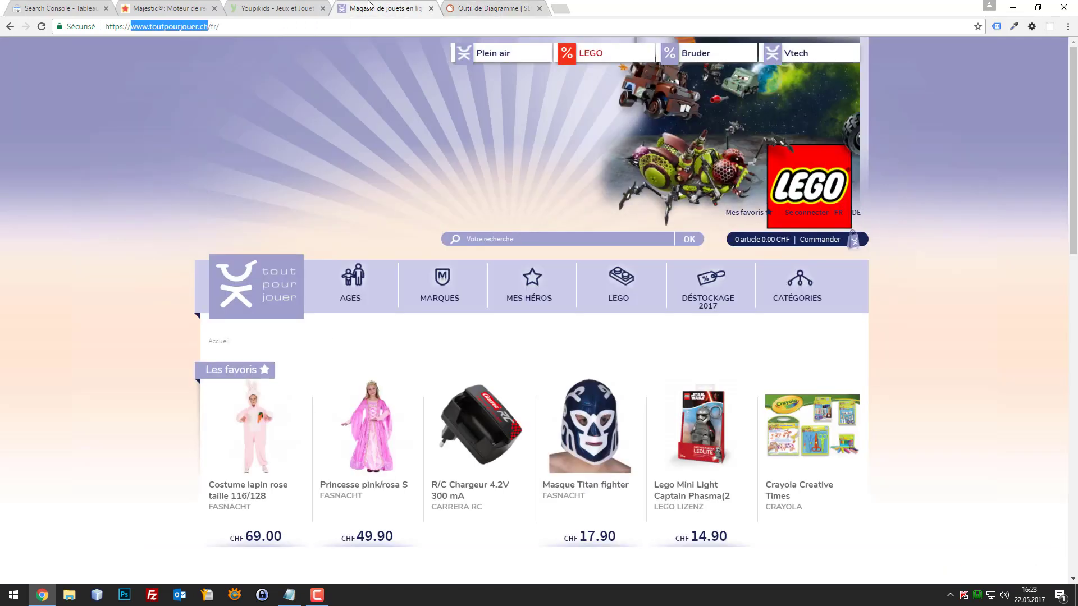
left_click(218, 27)
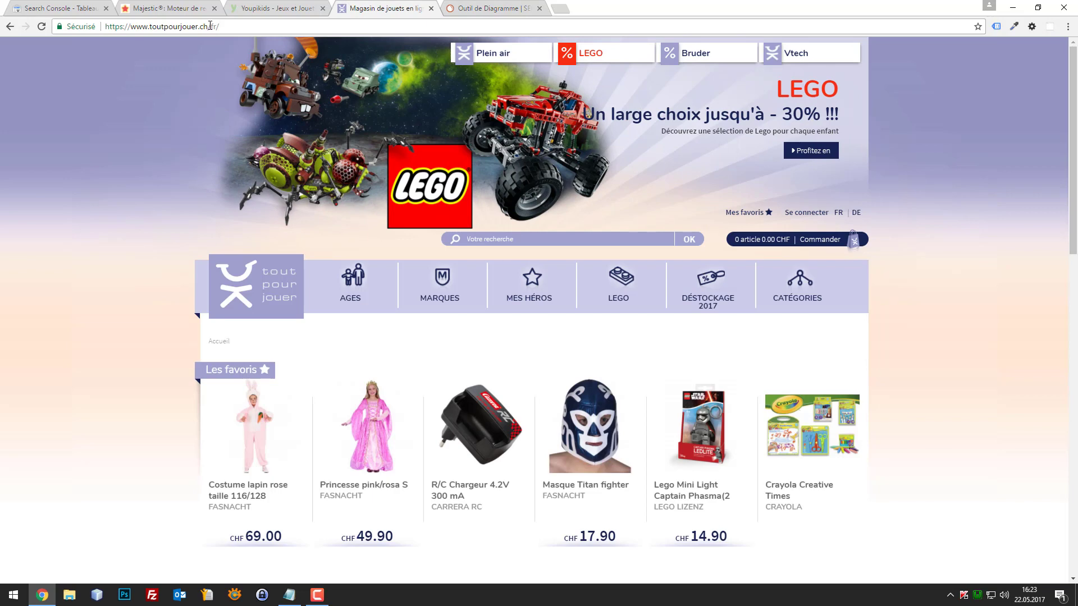
mouse_move(209, 27)
left_mouse_down()
mouse_move(84, 22)
mouse_move(196, 27)
left_mouse_up()
left_click(157, 27)
left_click(488, 7)
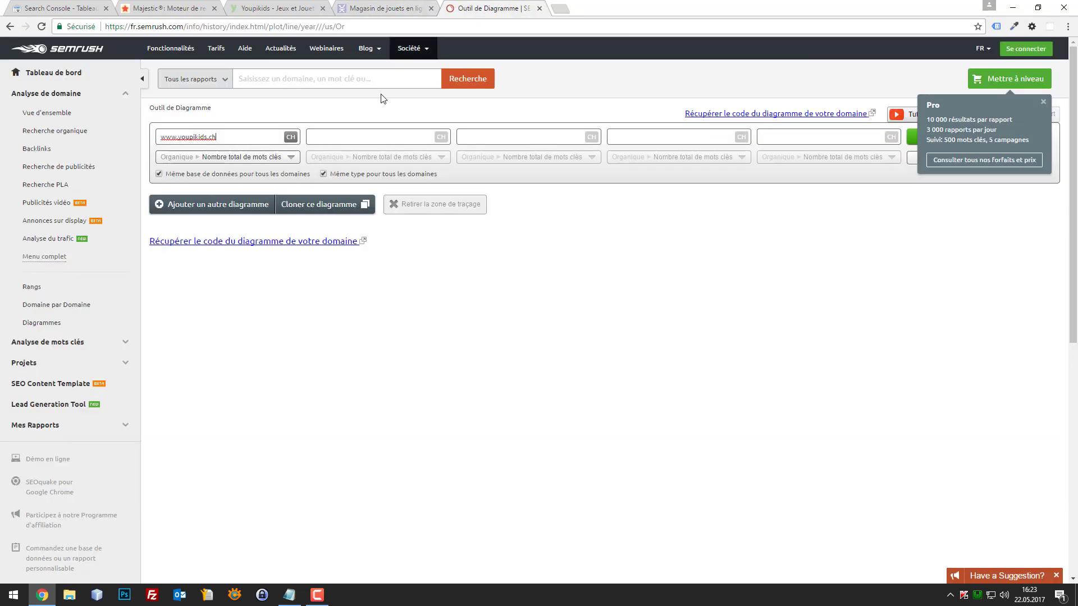
type("www.toutpourjouer.ch/")
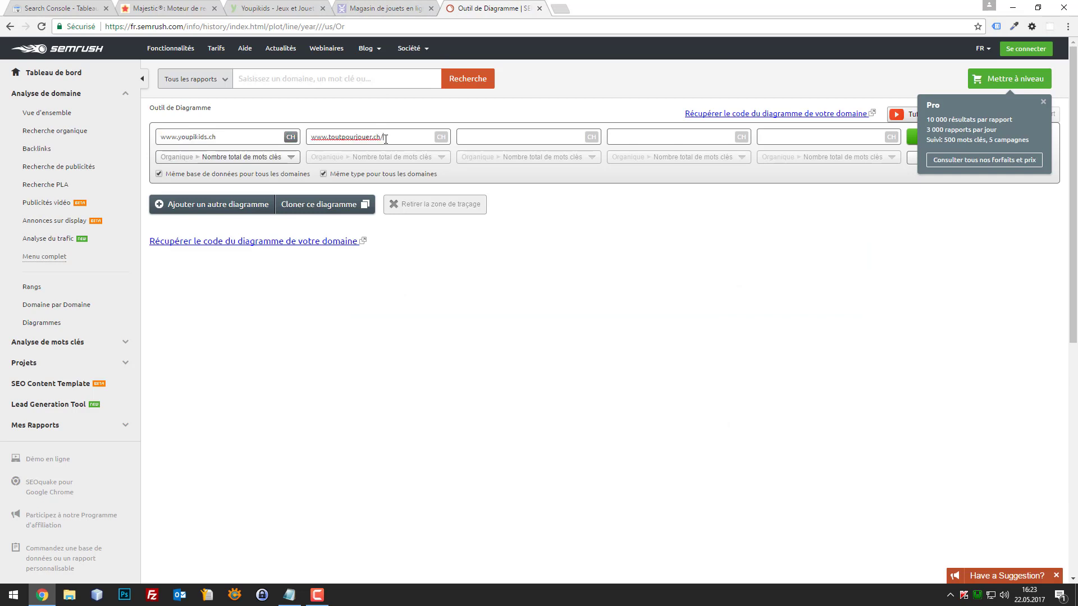
key("BackSpace")
left_click(1043, 103)
left_click(992, 141)
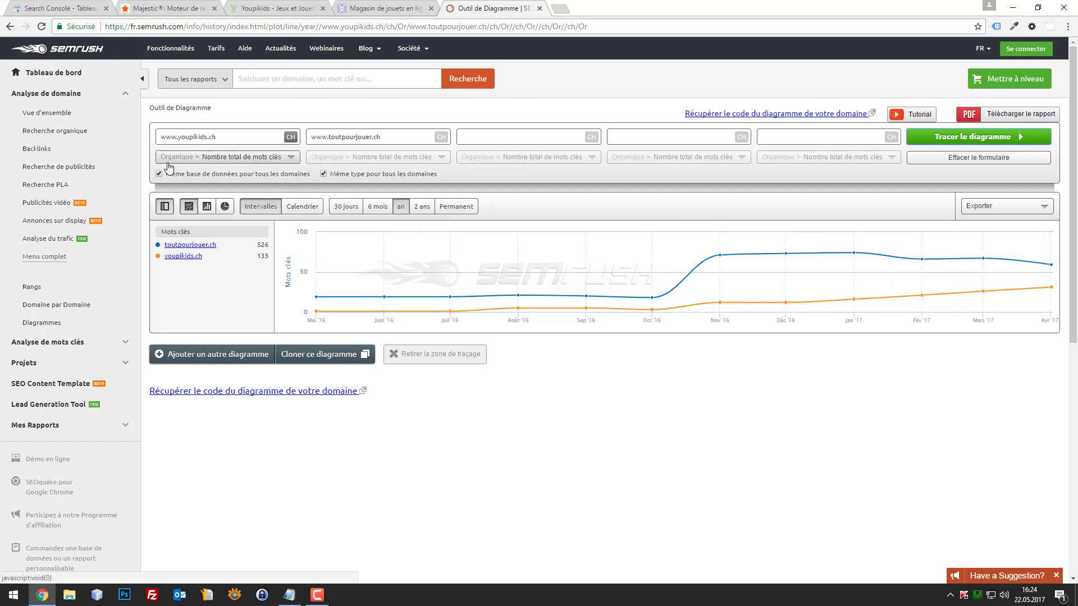
Change the chart metric to Organique > Trafic.
left_click(230, 162)
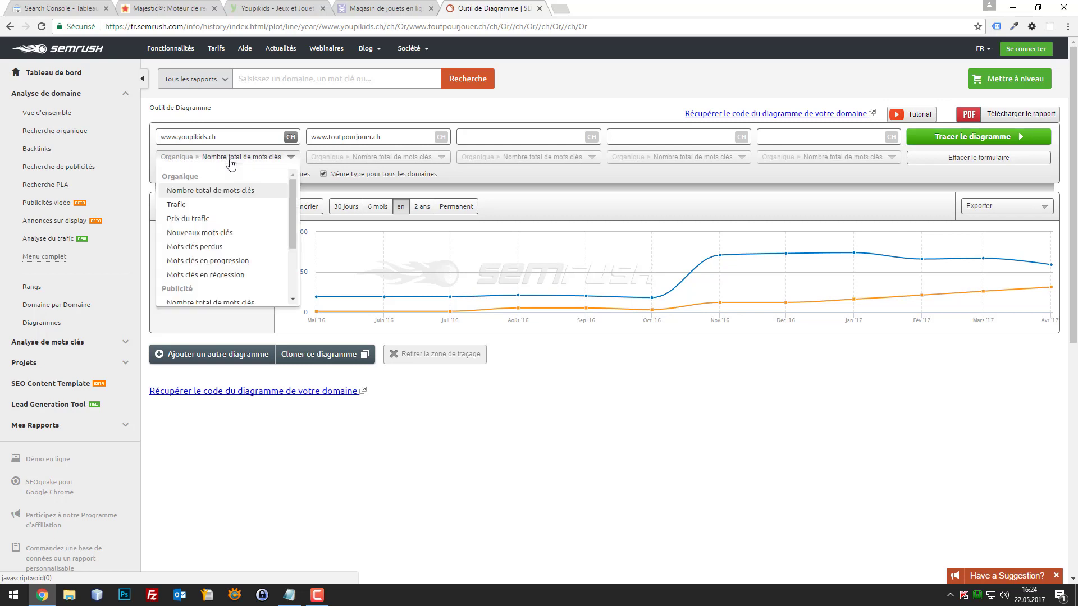
left_click(228, 194)
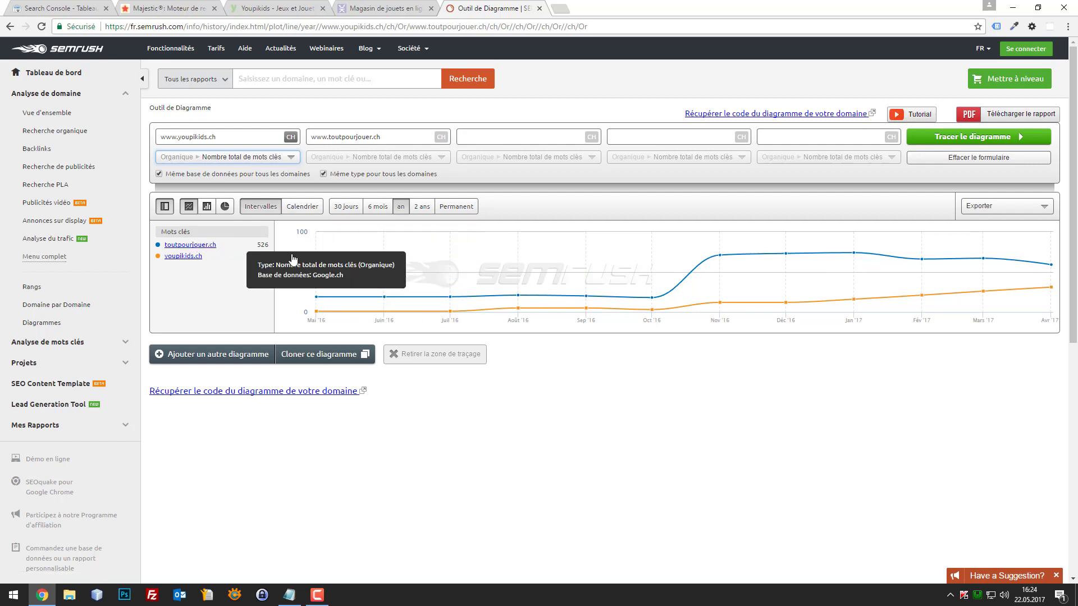
left_click(231, 160)
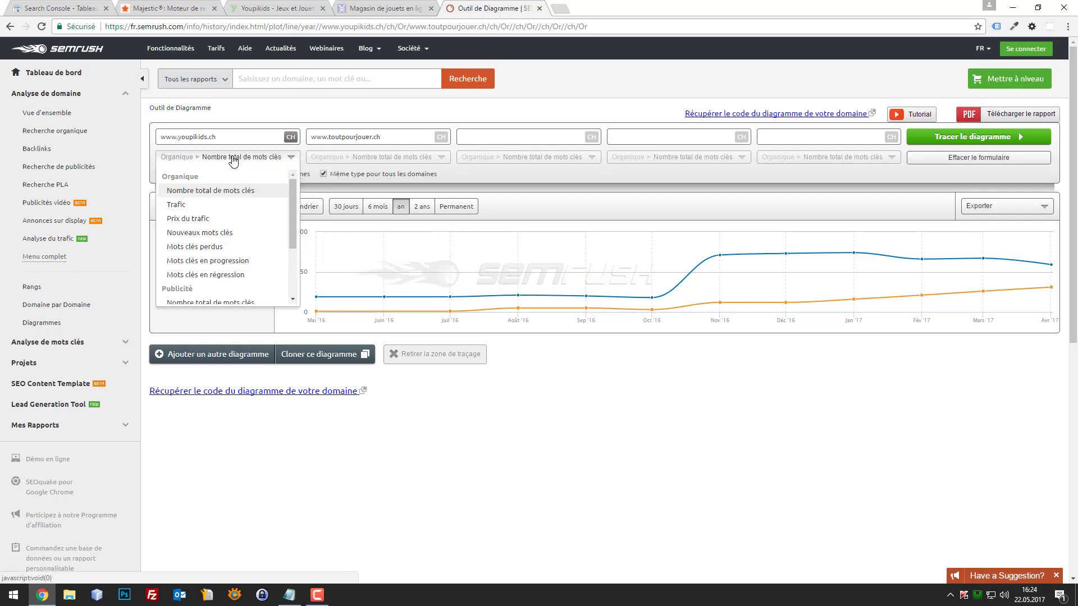
left_click(203, 205)
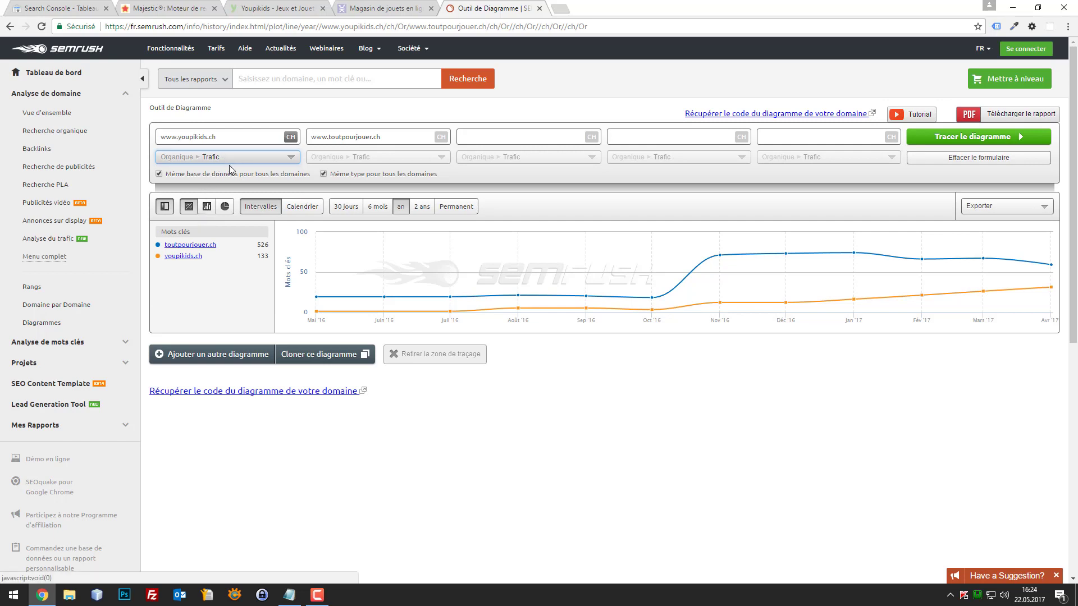
Redraw organic traffic (2,123 vs 31), then set the metric to Publicité > Prix du trafic.
left_click(954, 137)
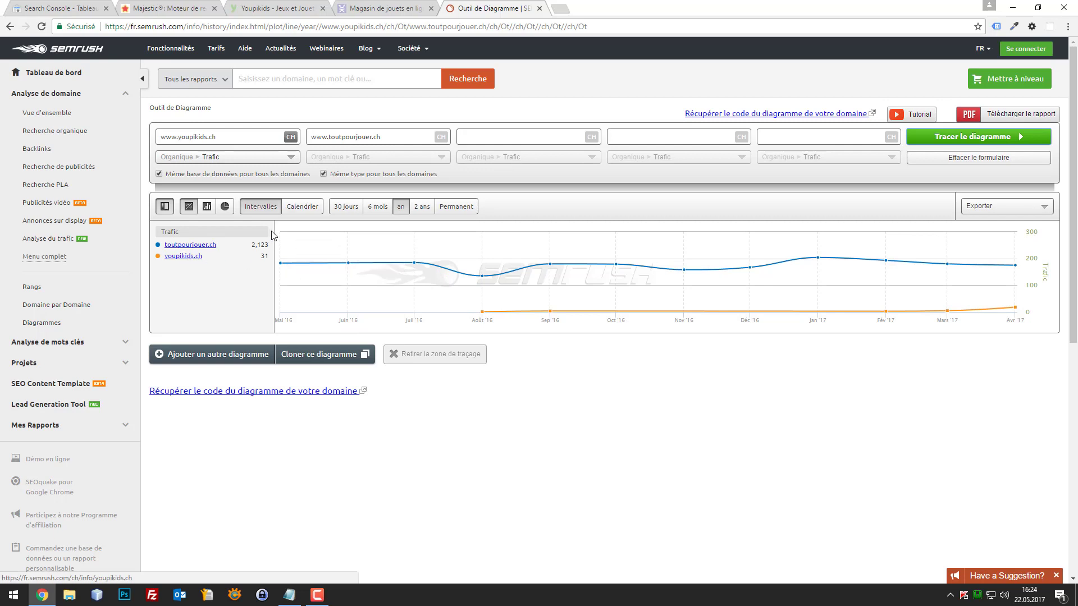
left_click(264, 156)
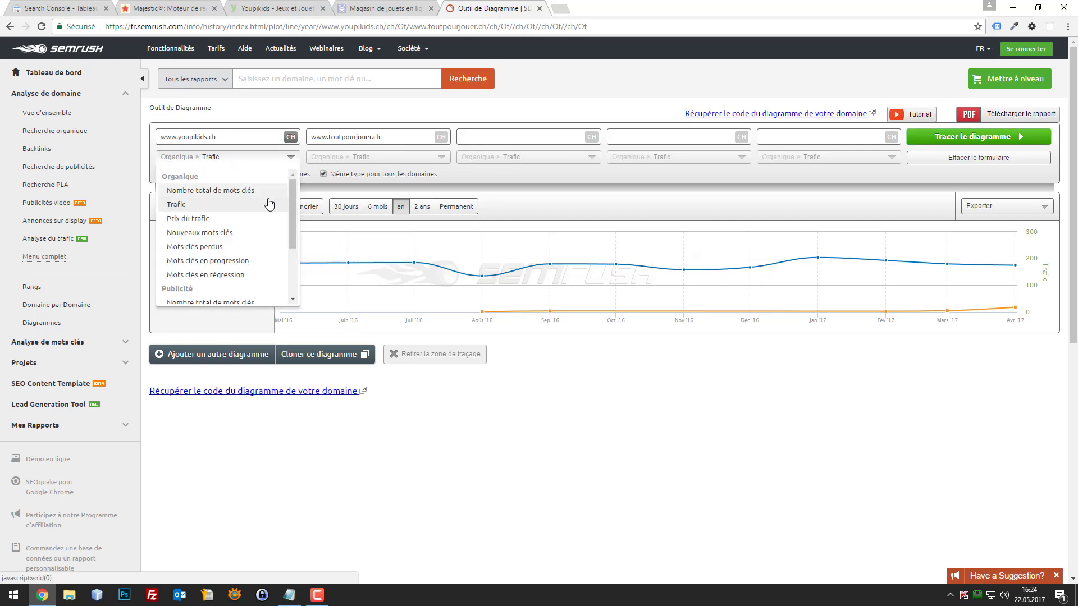
scroll(268, 234, "down", 3)
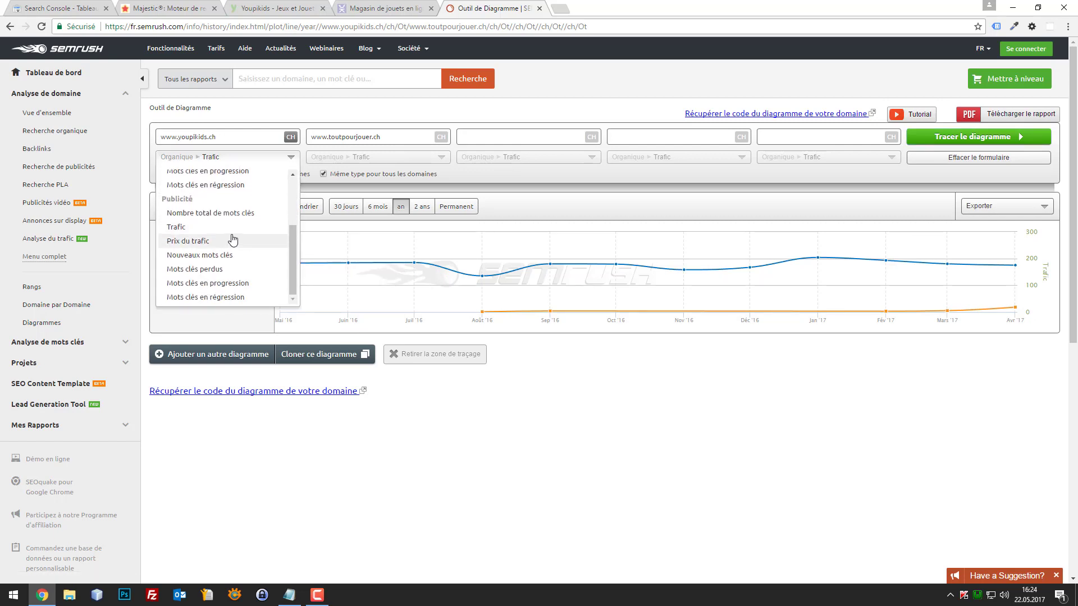
left_click(186, 240)
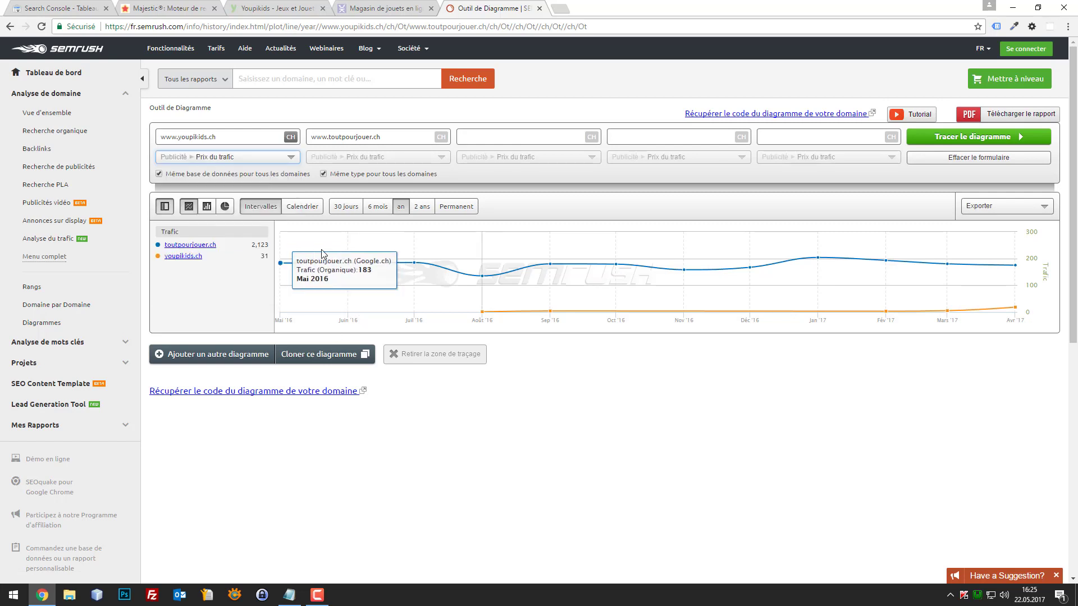
Plot paid traffic cost: youpikids.ch $114 versus toutpourjouer.ch $0.
left_click(969, 144)
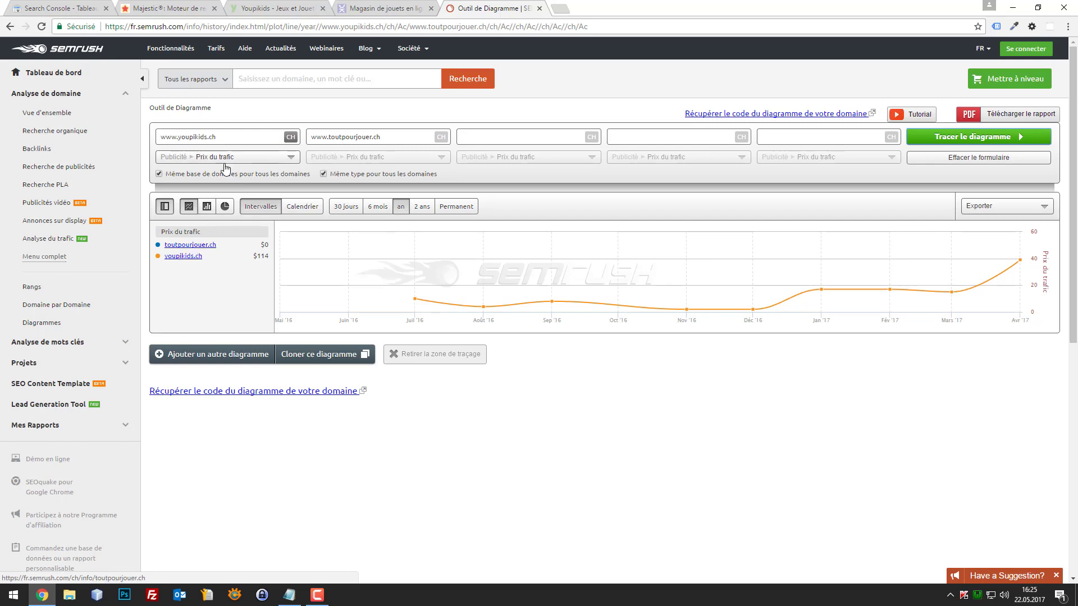
left_click(252, 158)
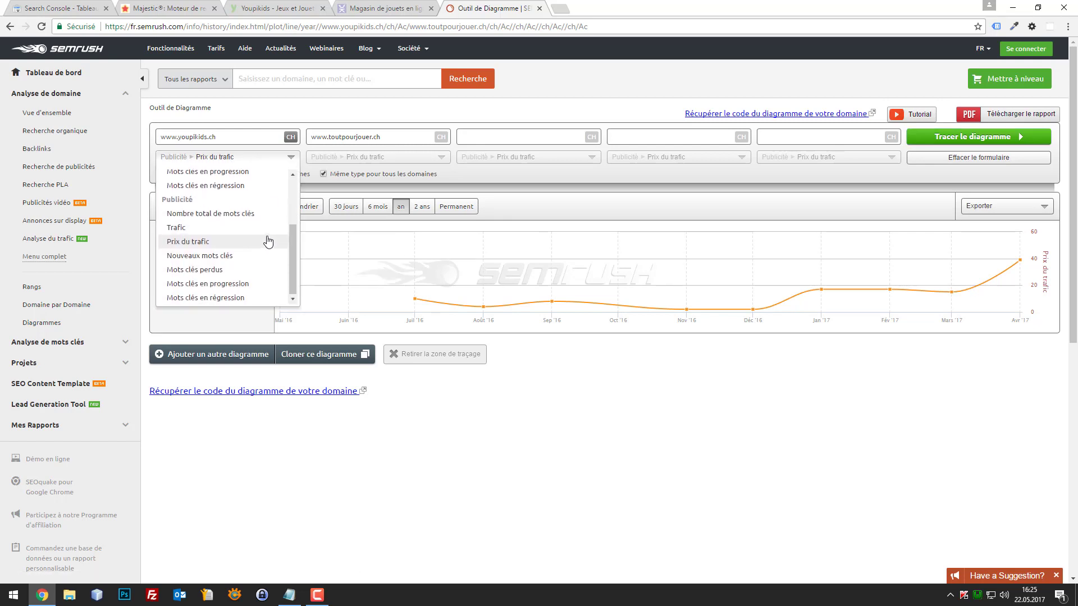
scroll(264, 241, "up", 2)
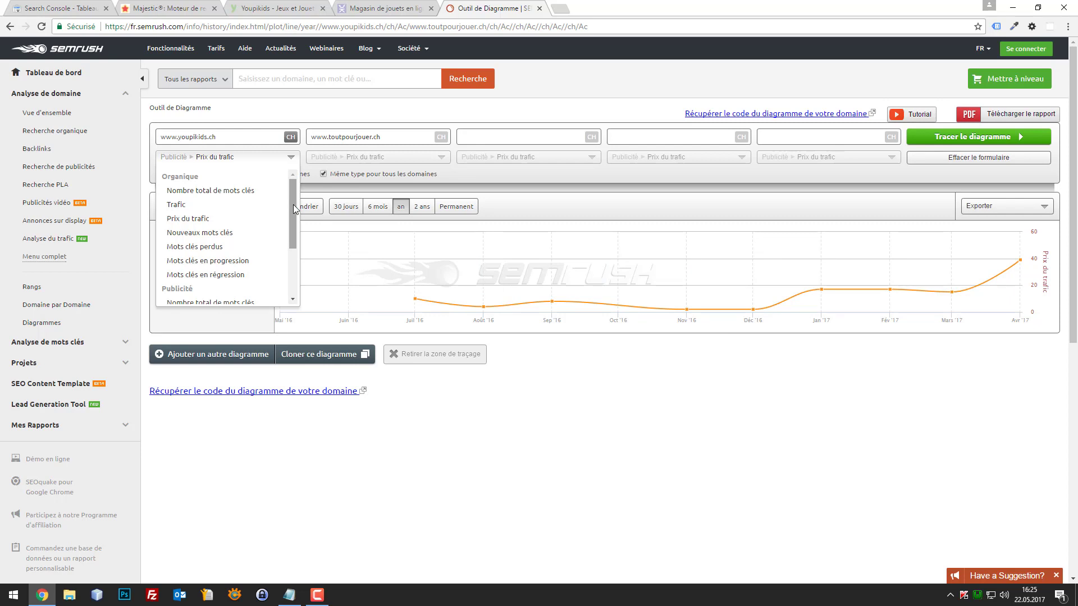
key("alt+Tab")
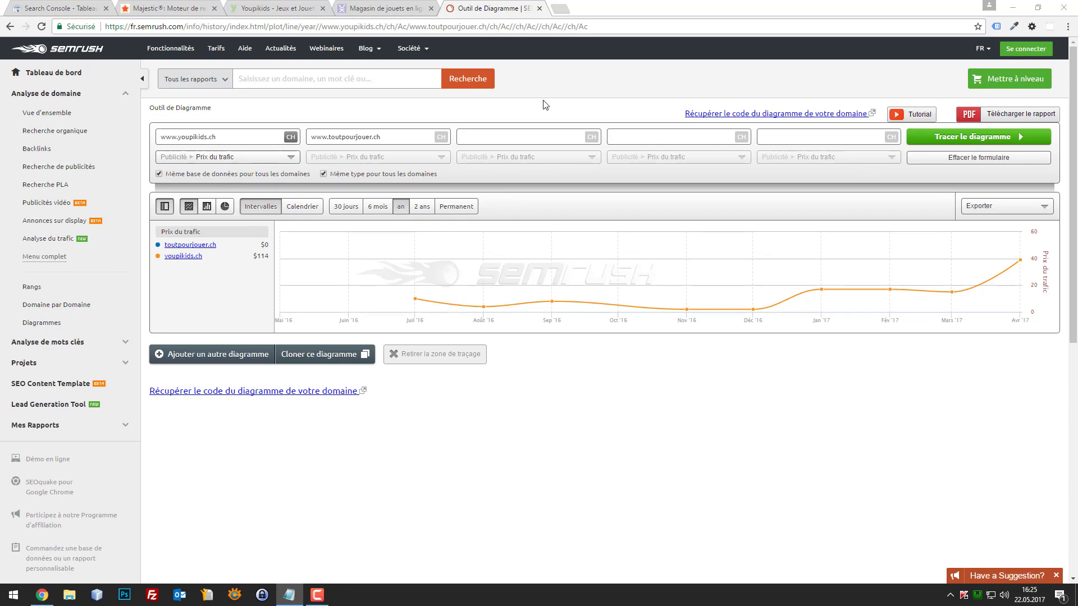
left_click(287, 7)
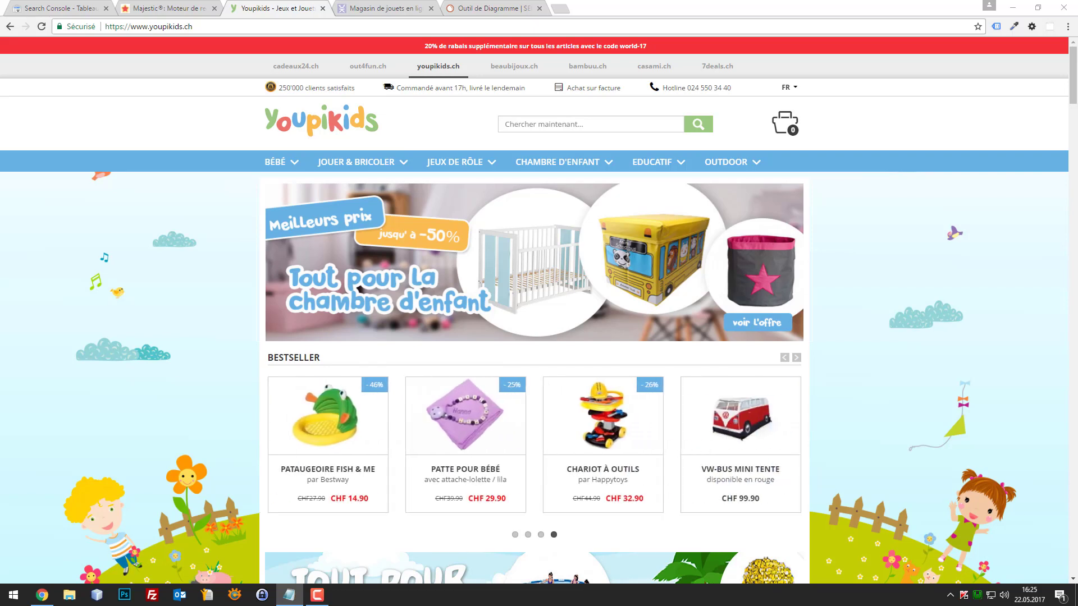
Open DevTools on the Youpikids homepage with device emulation turned on.
left_click(275, 4)
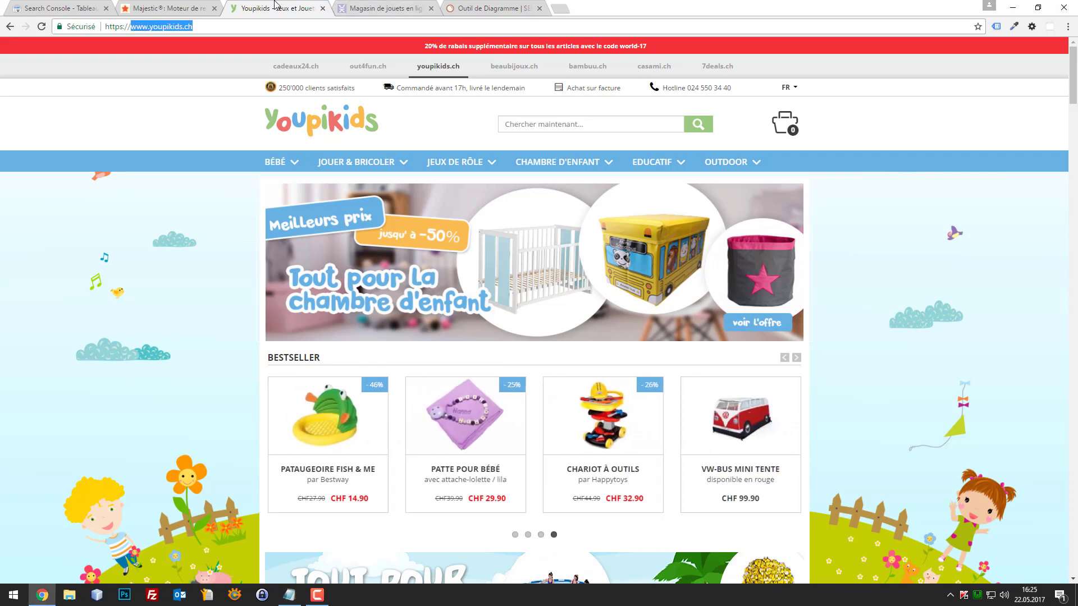
left_click(193, 108)
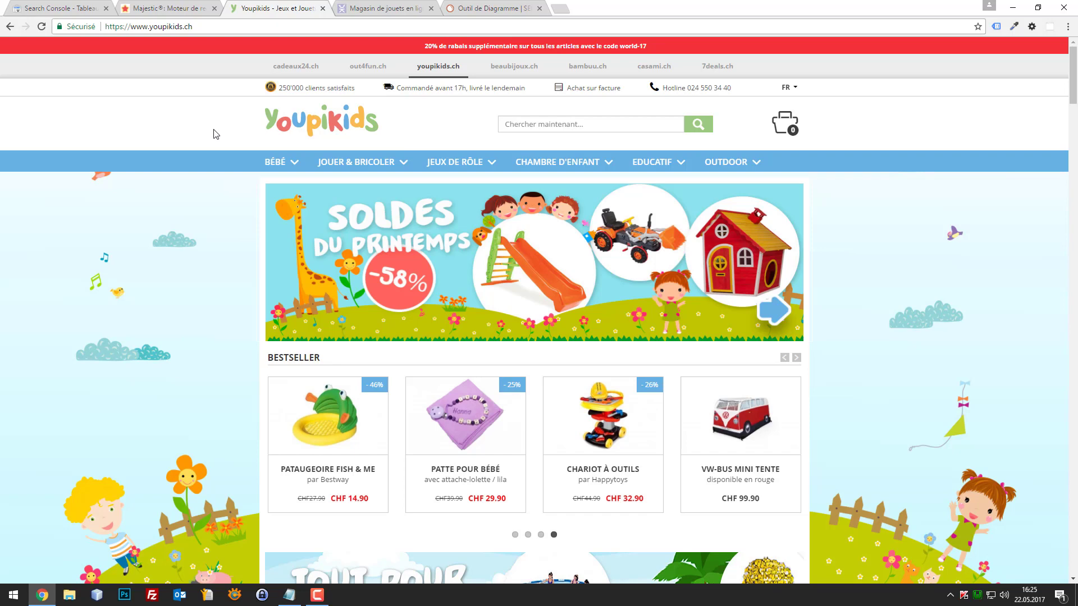
key("ctrl+shift+i")
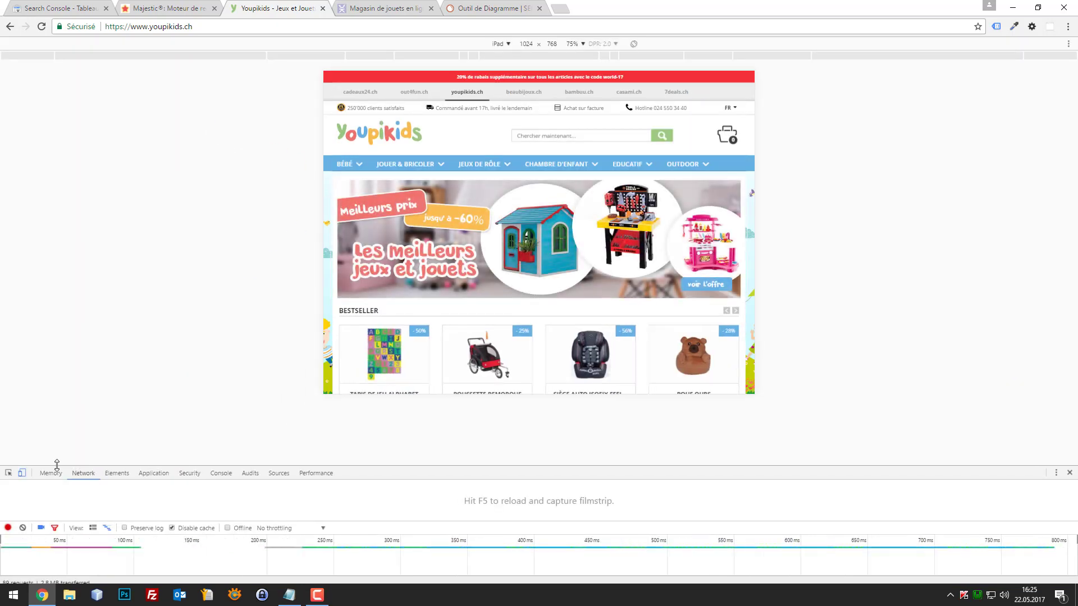
left_click(22, 473)
left_click(22, 472)
key("ctrl+shift+m")
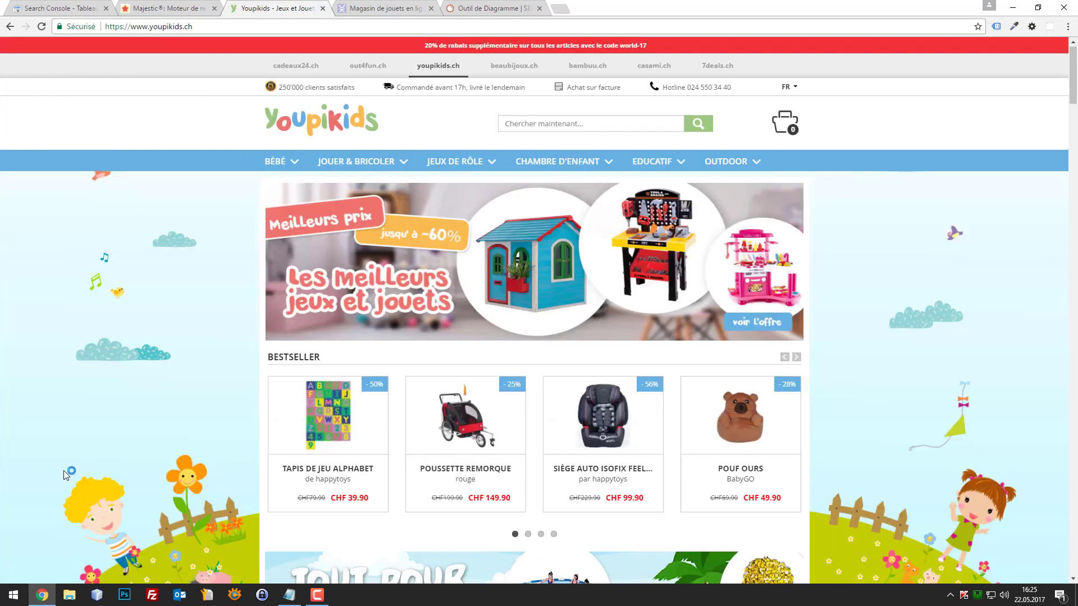
key("ctrl+shift+m")
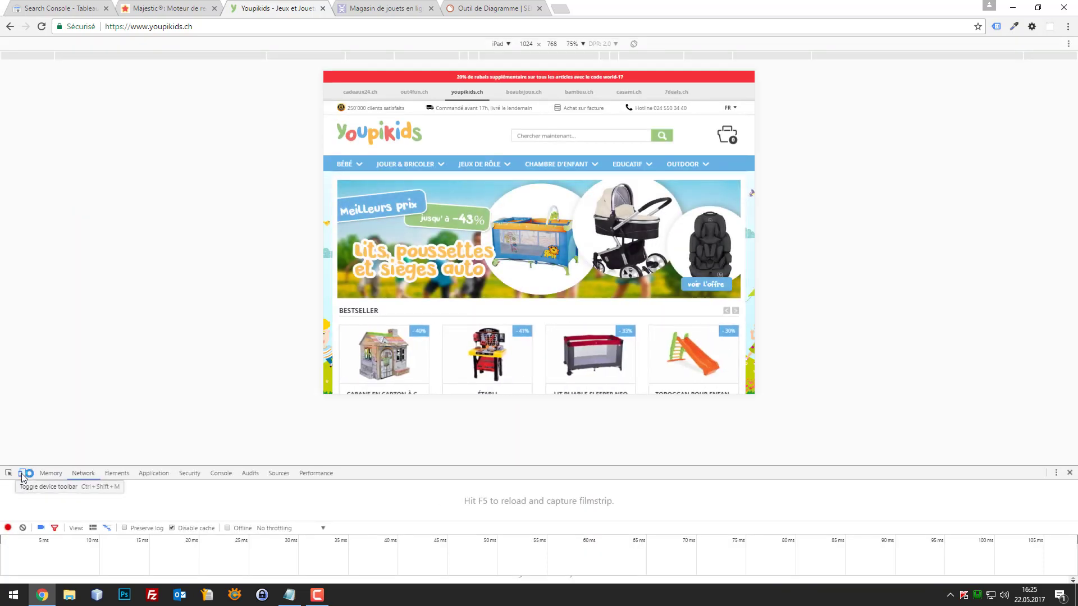
left_click(23, 474)
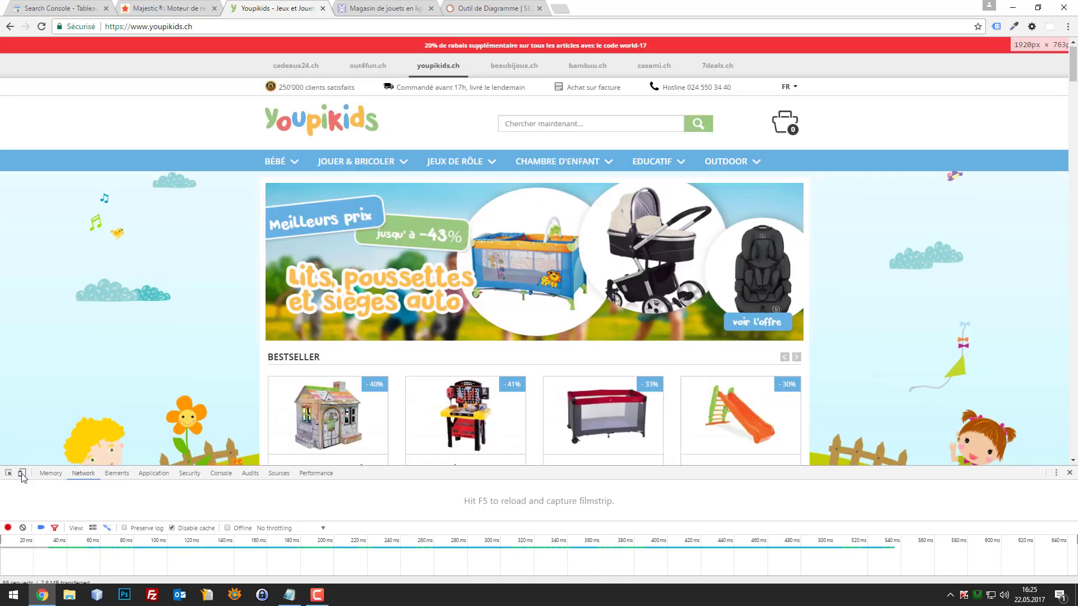
left_click(22, 474)
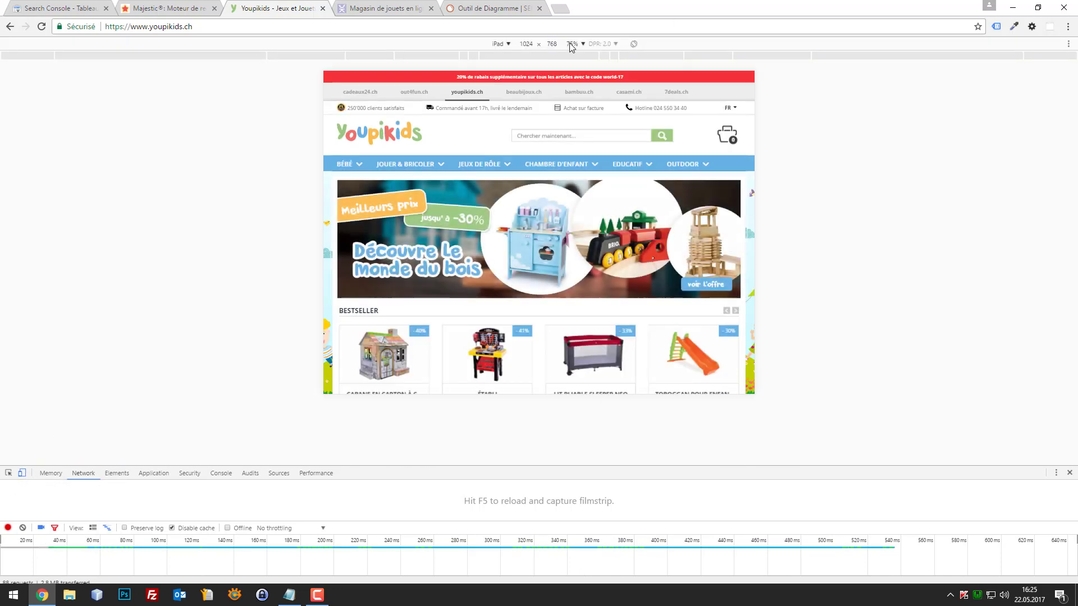
Preview the homepage as iPhone 6, then as iPad in landscape 1024×768.
left_click(508, 44)
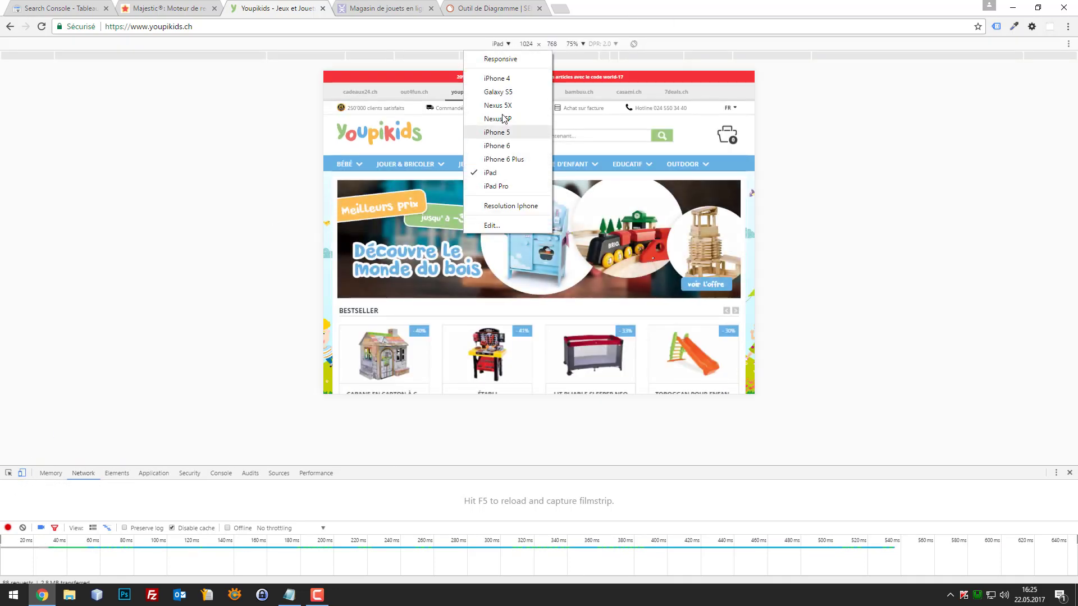
left_click(508, 145)
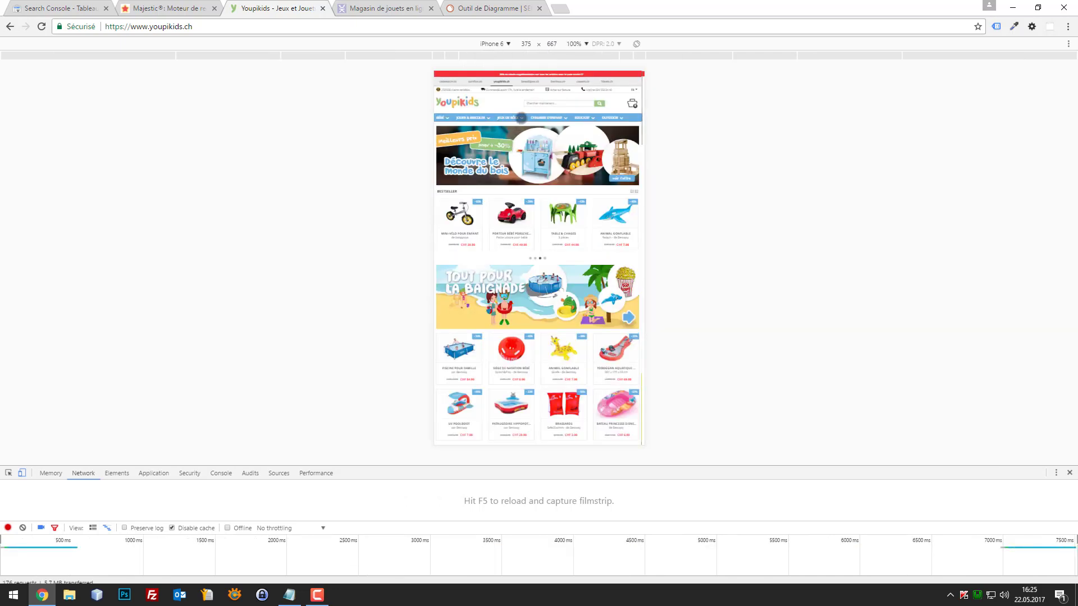
left_click(494, 44)
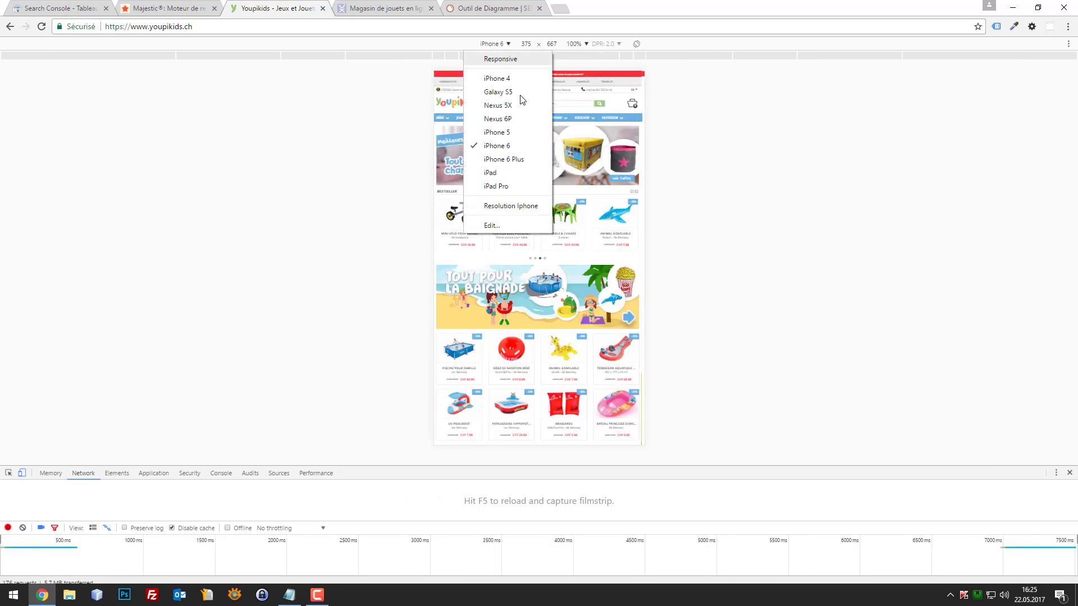
left_click(589, 196)
scroll(588, 196, "down", 3)
scroll(589, 196, "up", 3)
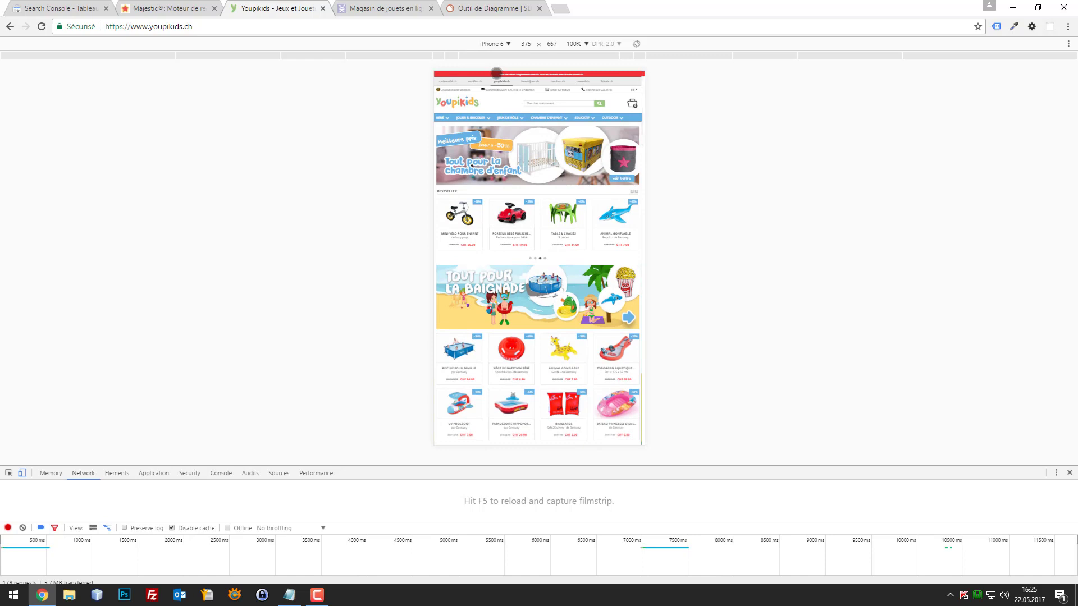
left_click(504, 44)
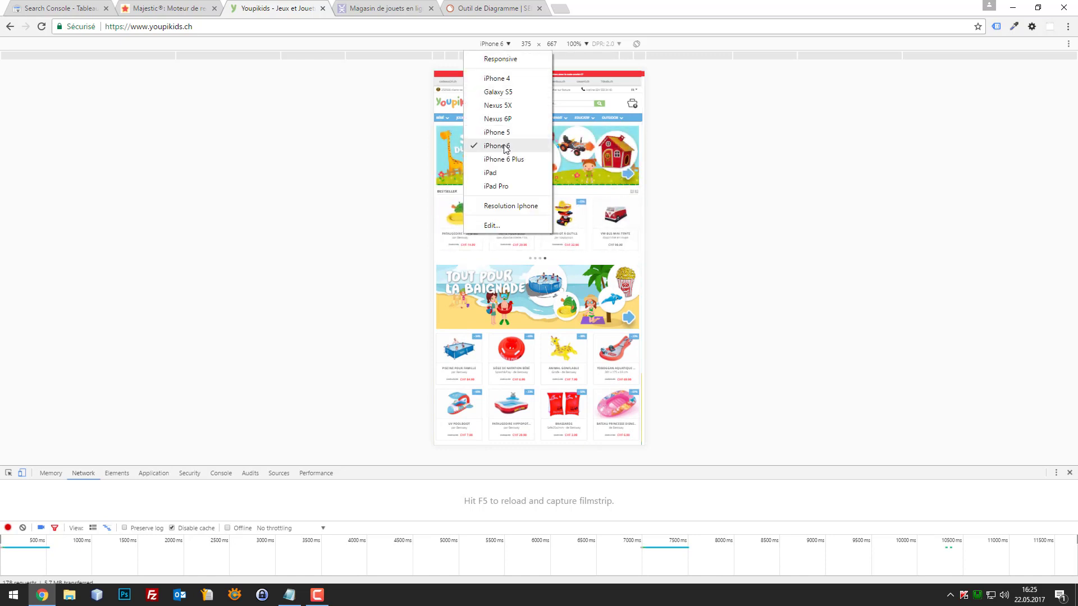
left_click(494, 172)
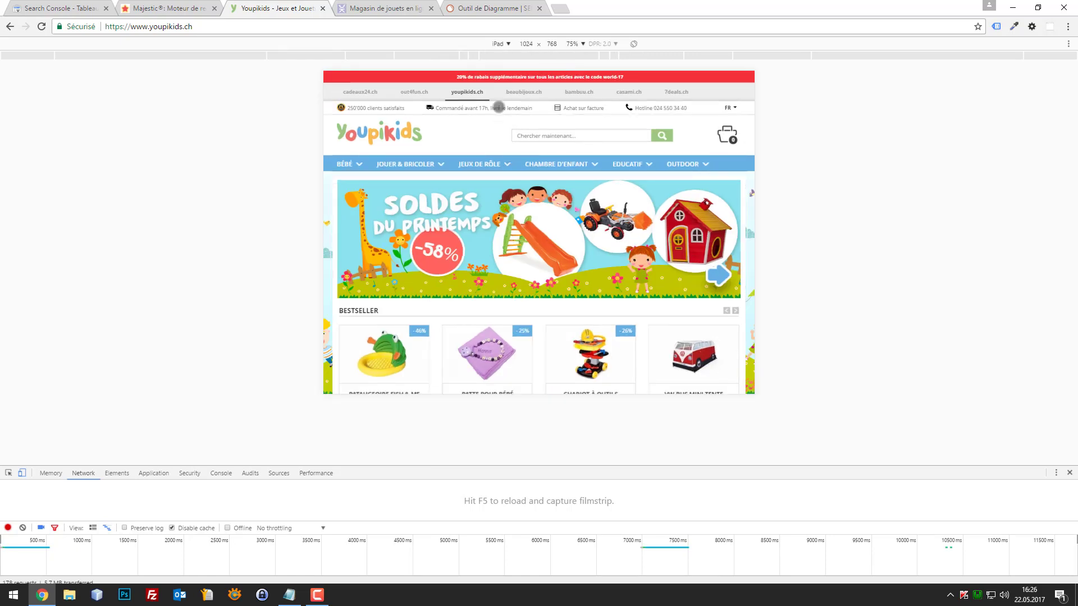
left_click(632, 44)
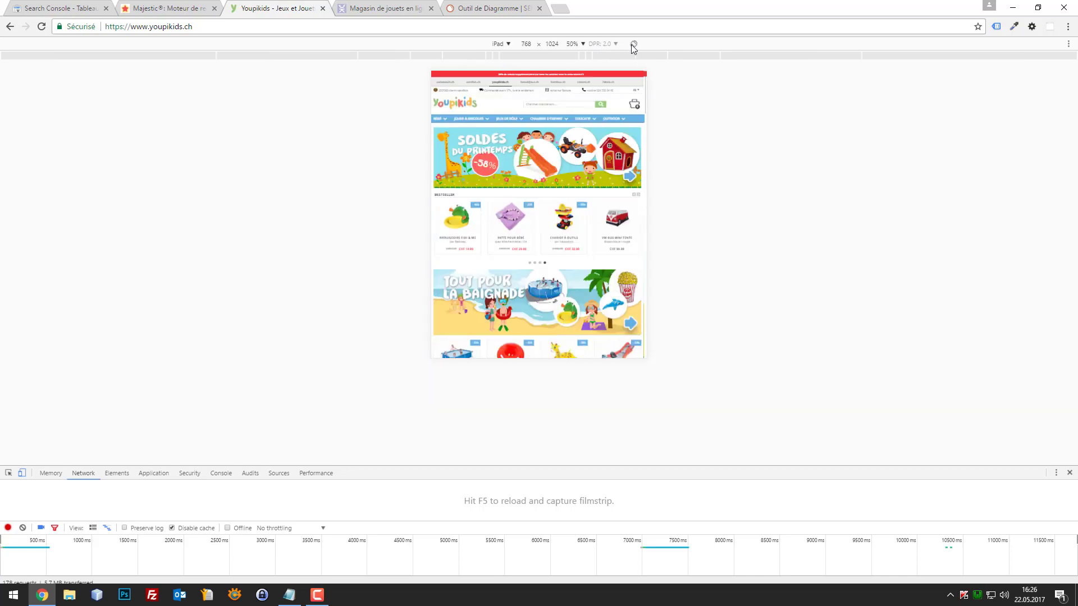
left_click(632, 45)
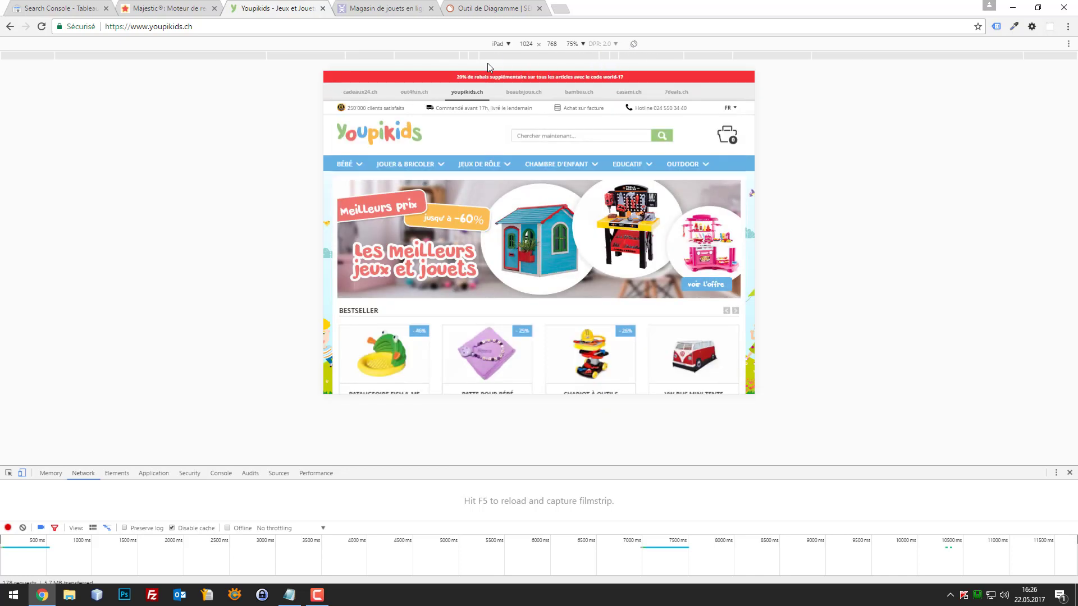
left_click(354, 8)
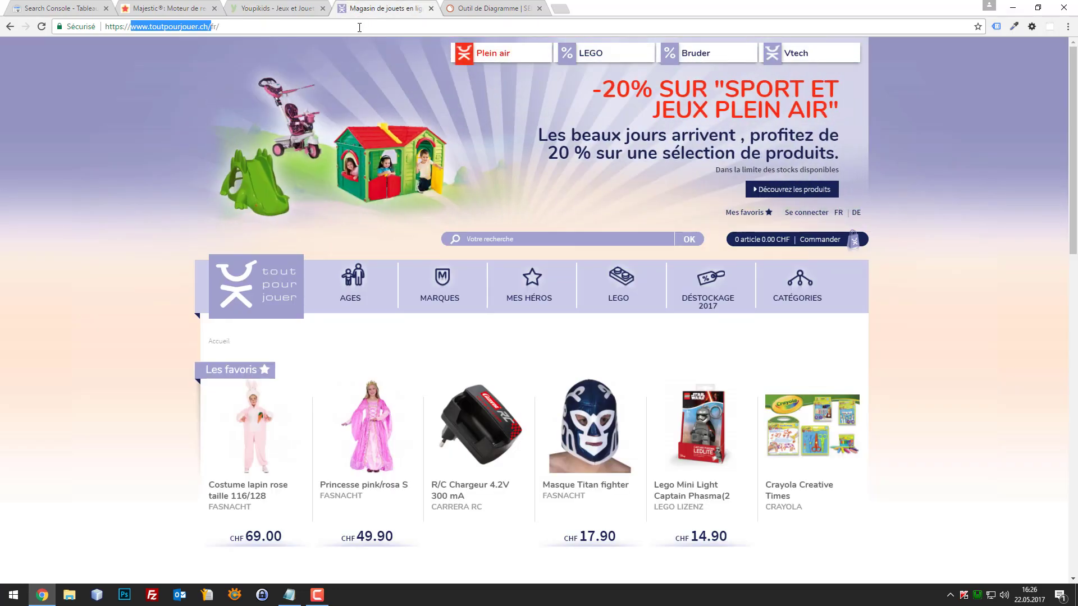
Emulate toutpourjouer.ch as iPhone 6 in DevTools and reload it to record loading.
key("F12")
left_click(22, 473)
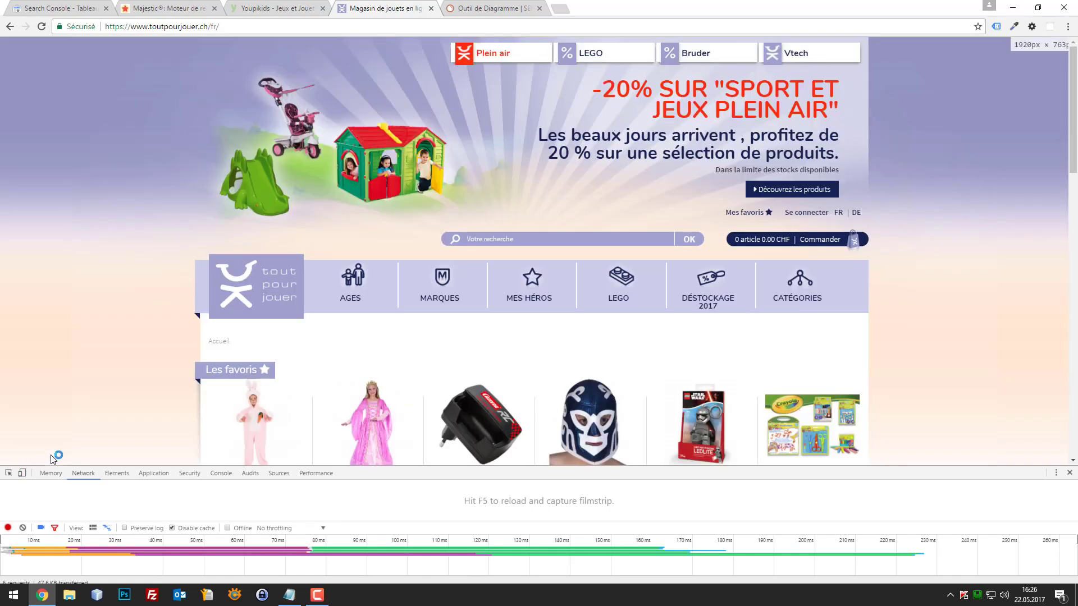
left_click(22, 473)
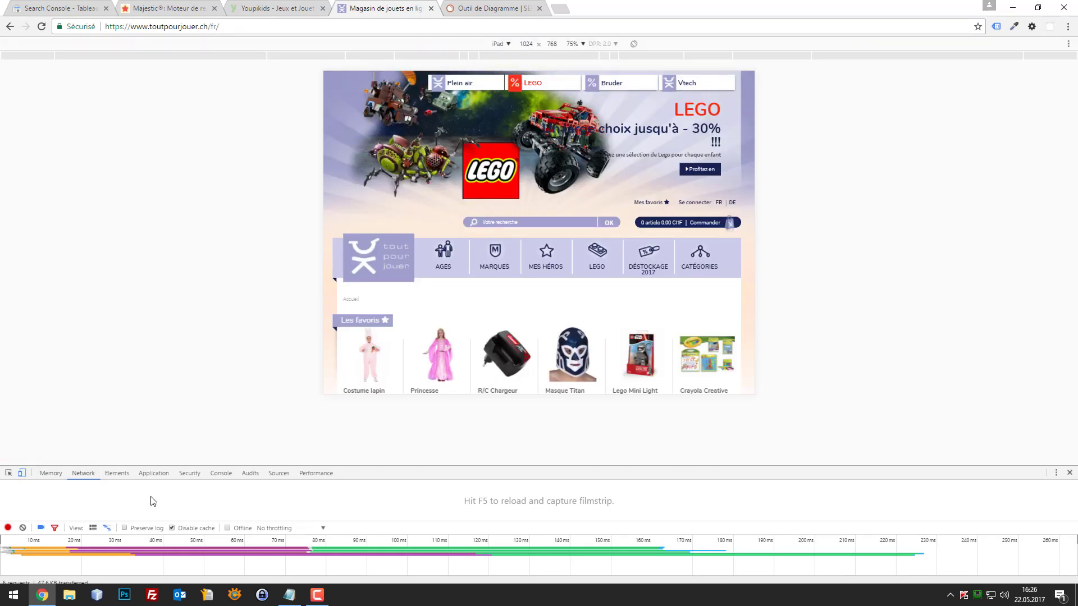
left_click(508, 44)
left_click(494, 130)
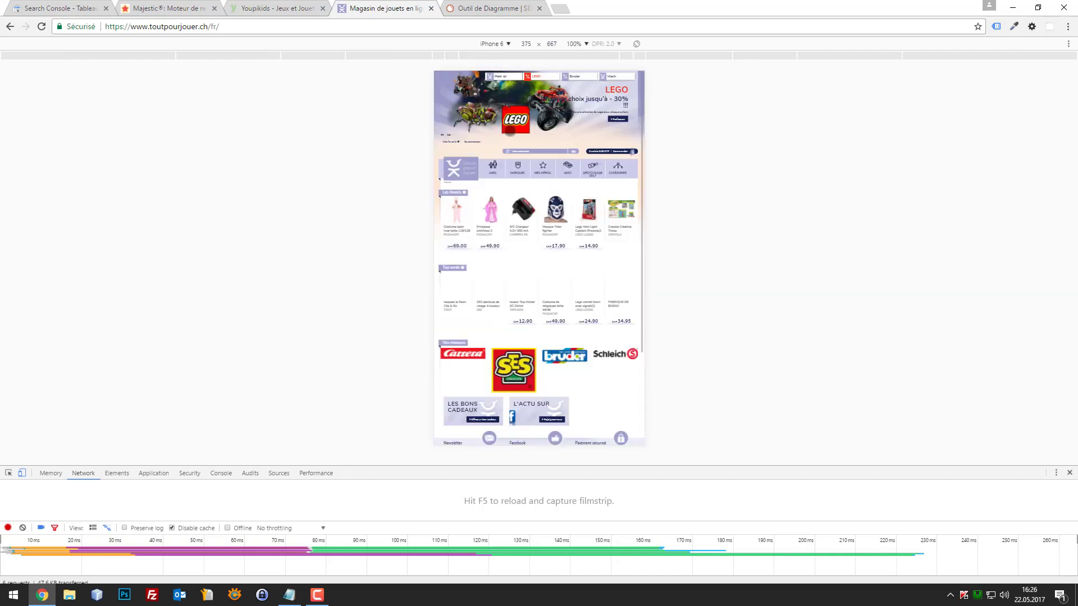
key("F5")
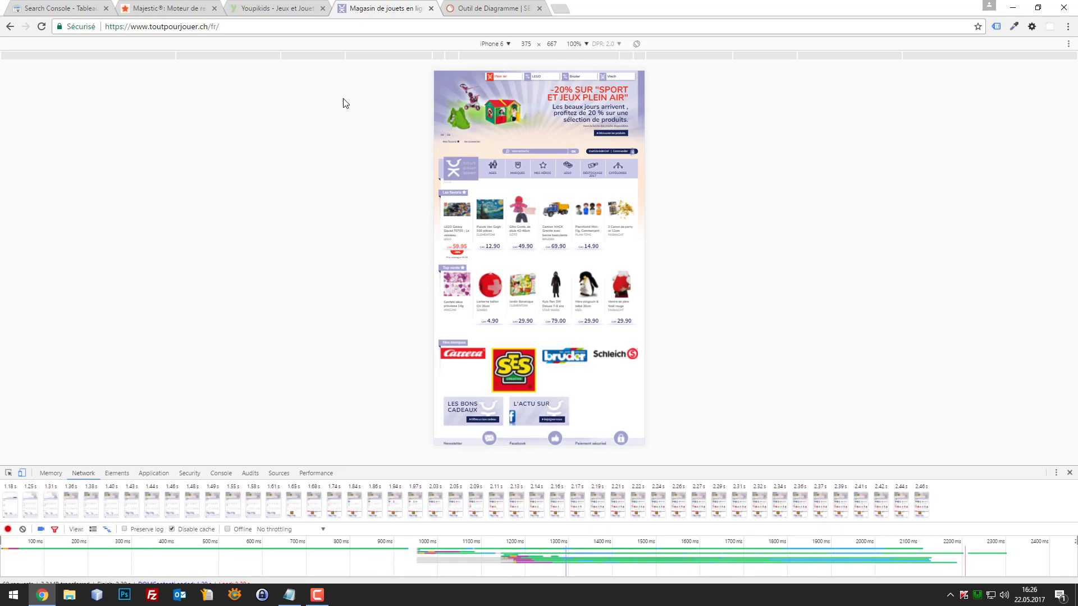
left_click(1069, 473)
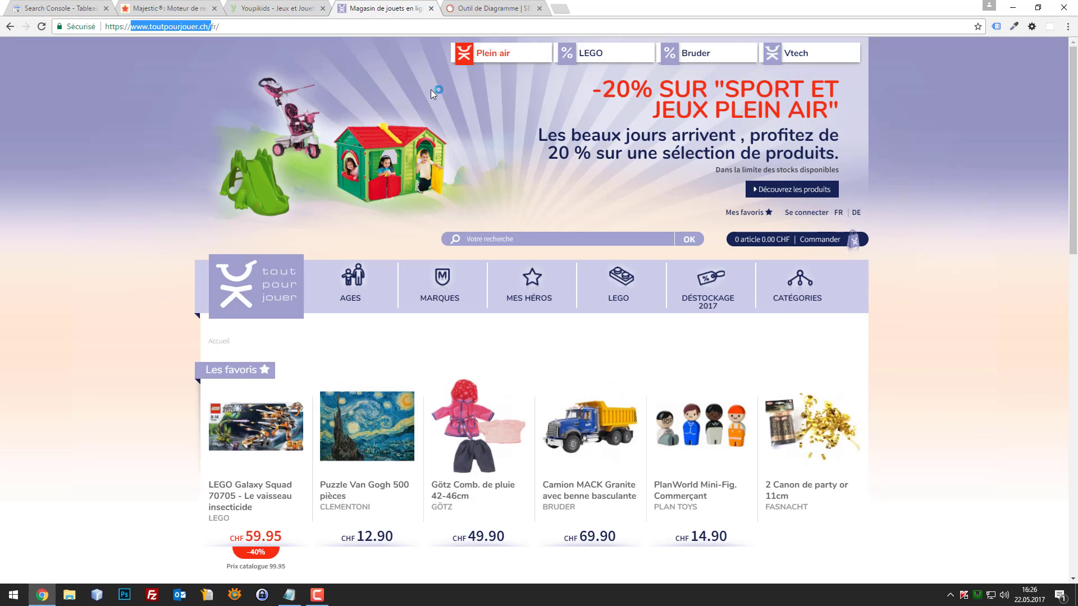
Reload the page as iPhone 6 Plus, then switch to the Responsive 320×736 viewport.
key("ctrl+shift+i")
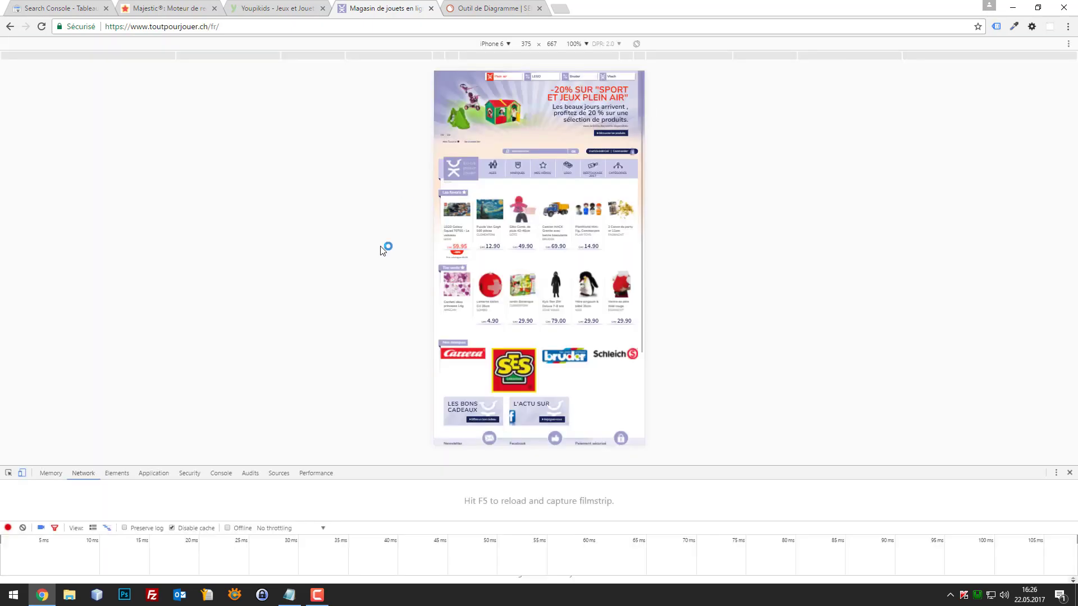
left_click(498, 44)
left_click(511, 160)
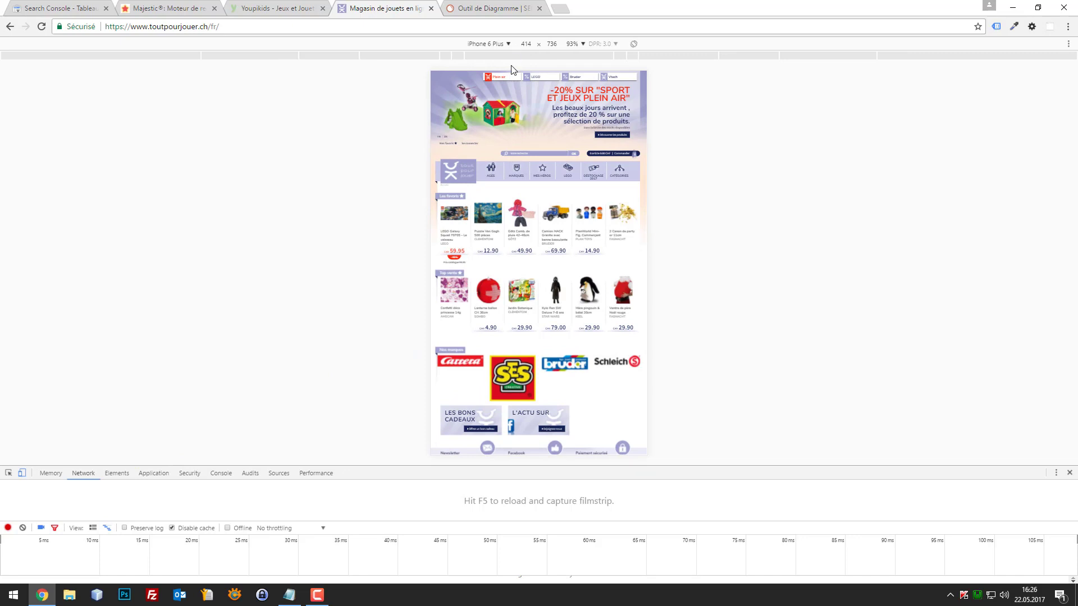
key("F5")
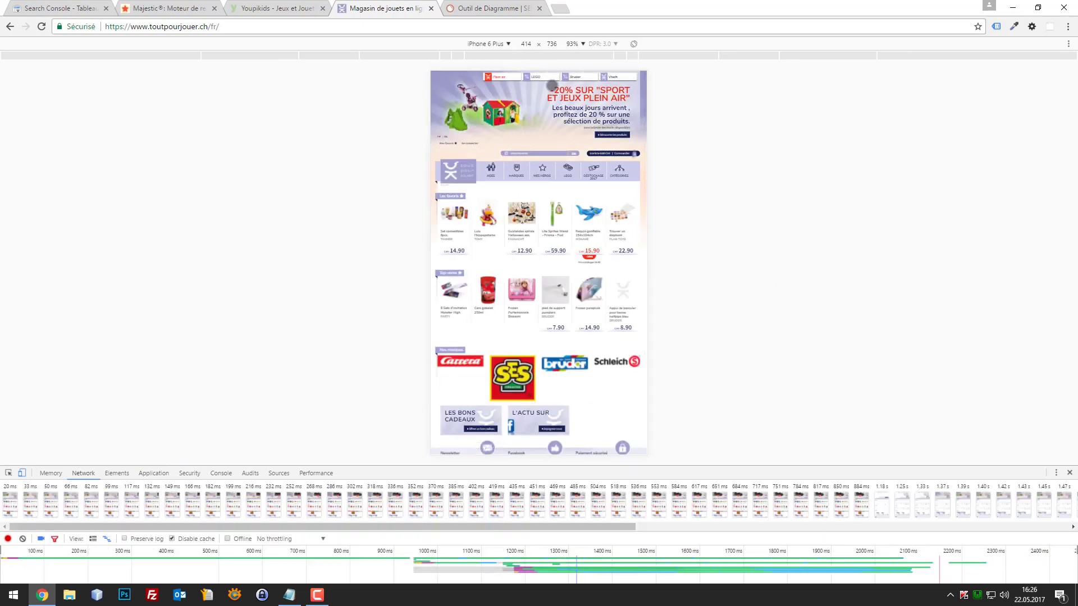
left_click(507, 44)
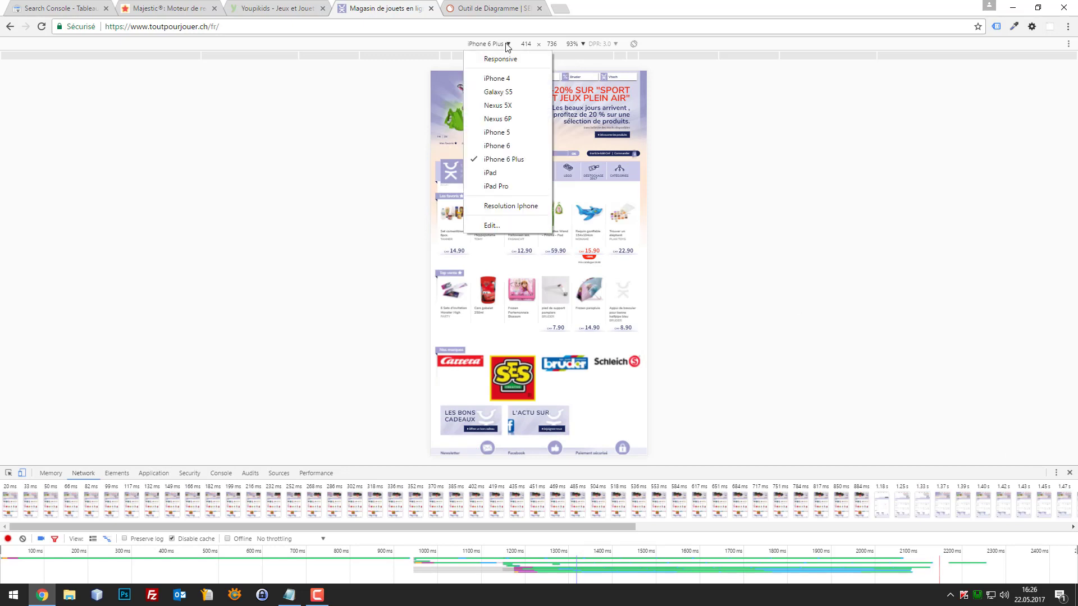
left_click(510, 63)
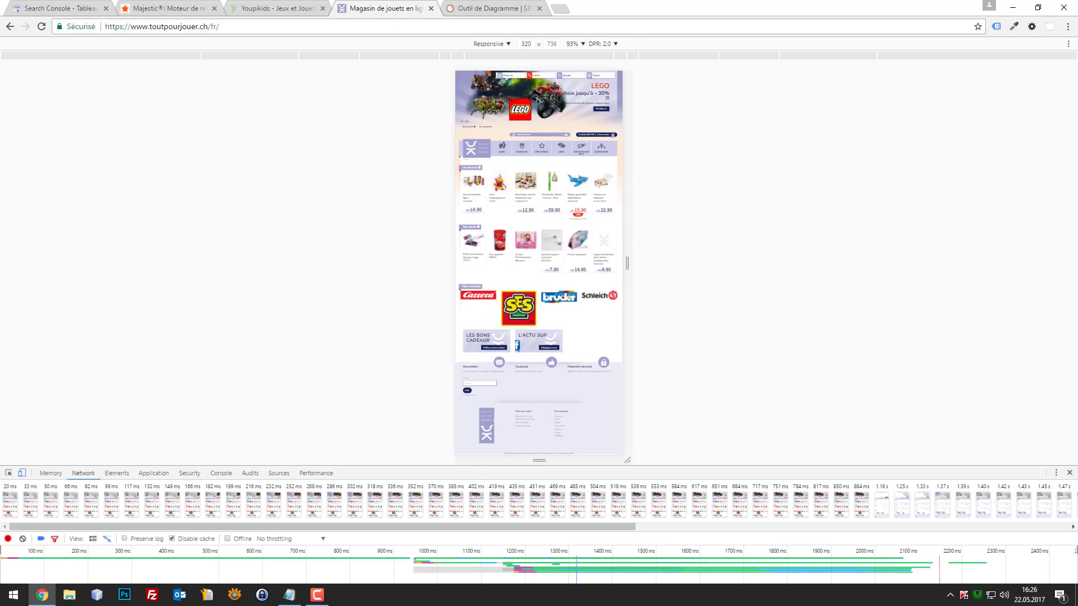
left_click(1070, 472)
Show the Youpikids homepage at full desktop width with emulation off and DevTools closed.
left_click(284, 8)
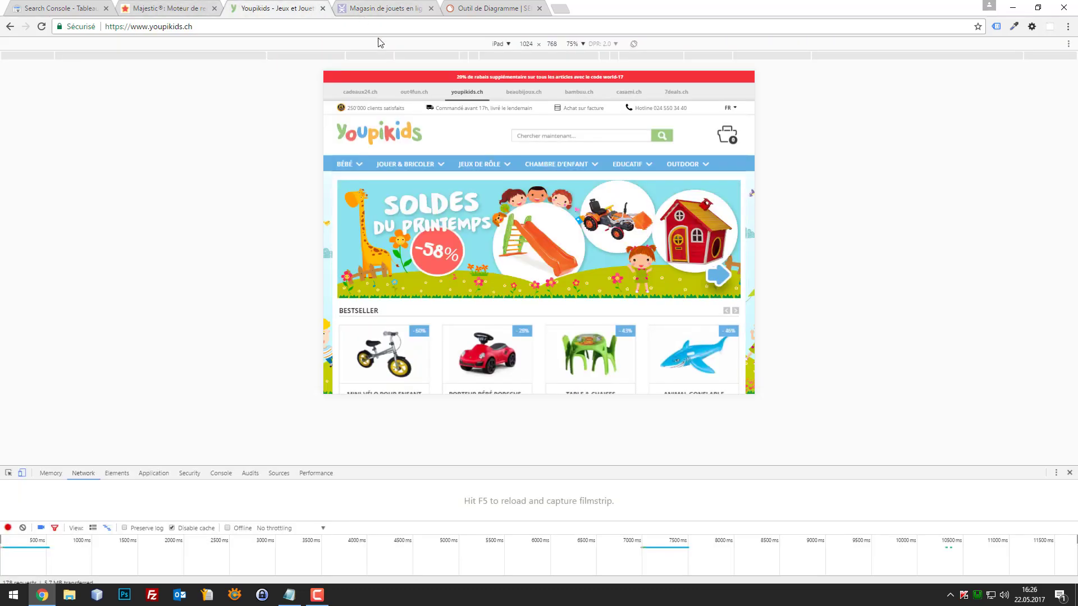
left_click(1069, 472)
key("ctrl+shift+m")
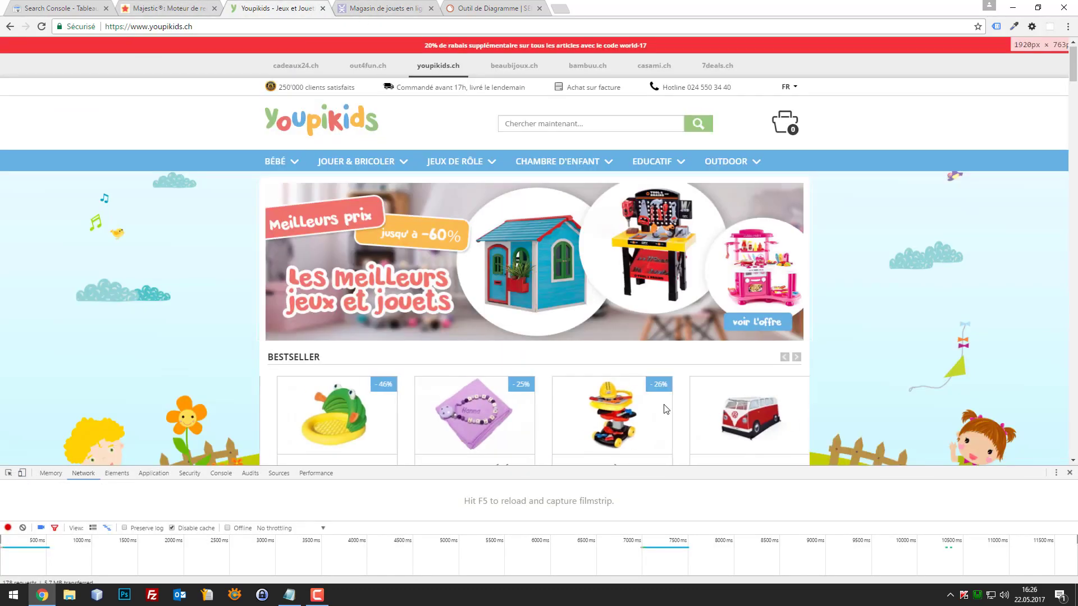
left_click(1069, 472)
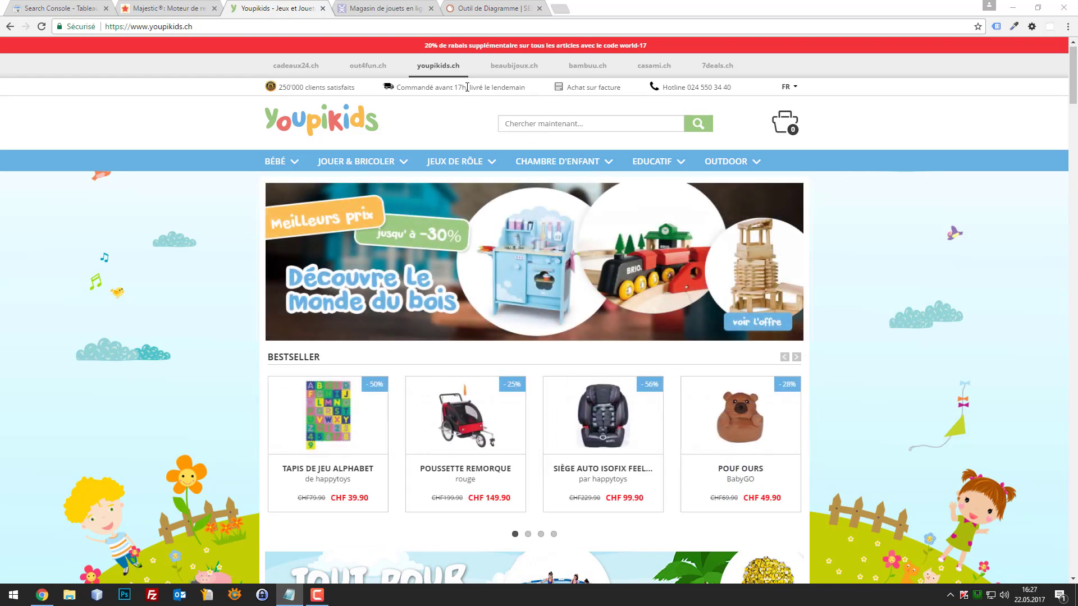
Scroll down the homepage through the bestseller and bathing products.
scroll(233, 132, "down", 5)
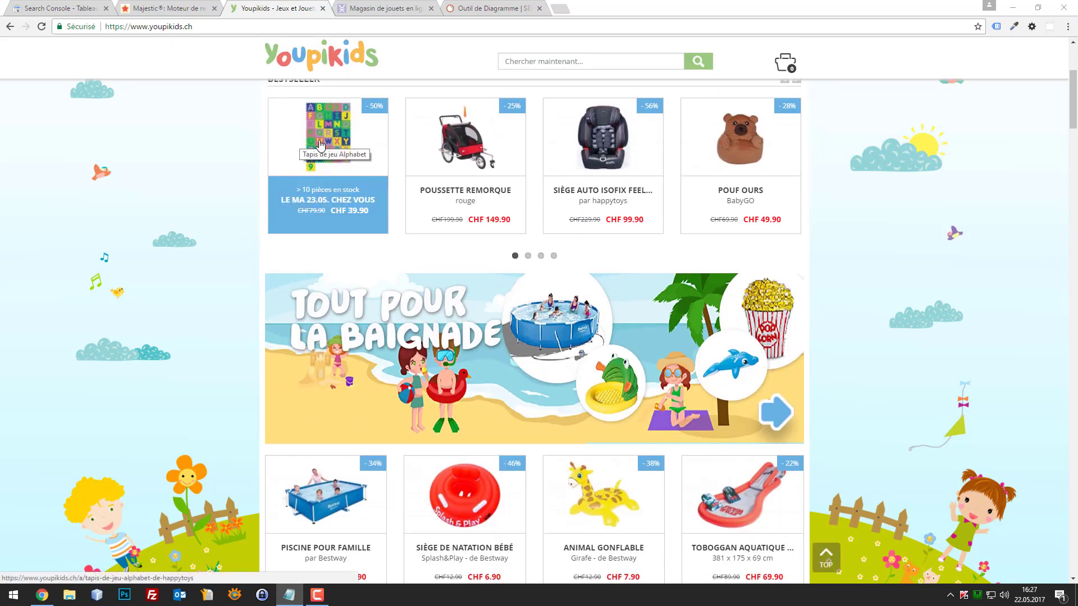
scroll(292, 146, "down", 3)
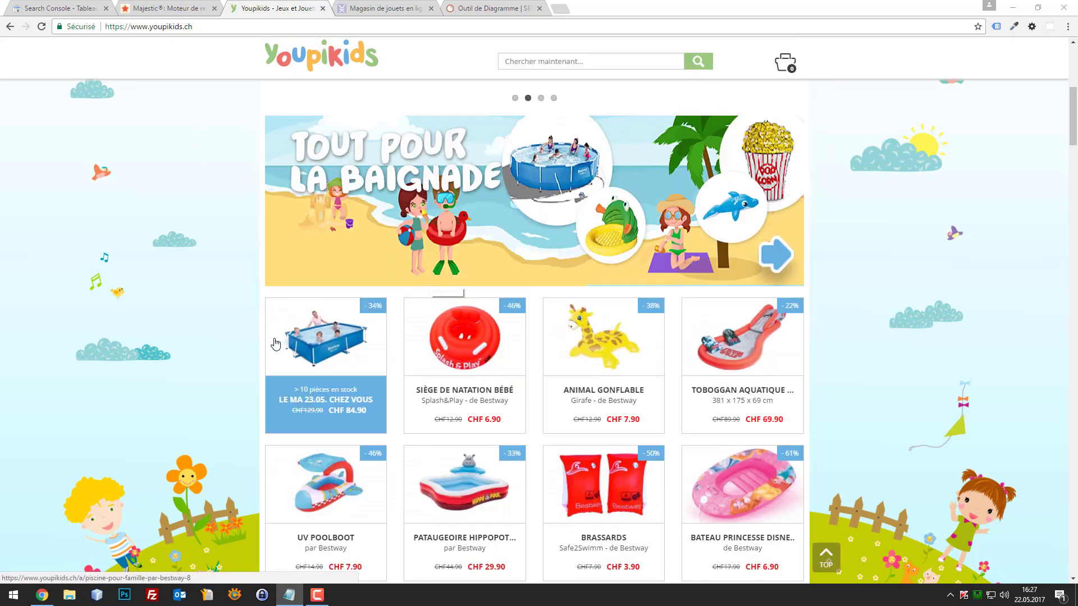
scroll(316, 414, "up", 3)
scroll(316, 415, "down", 4)
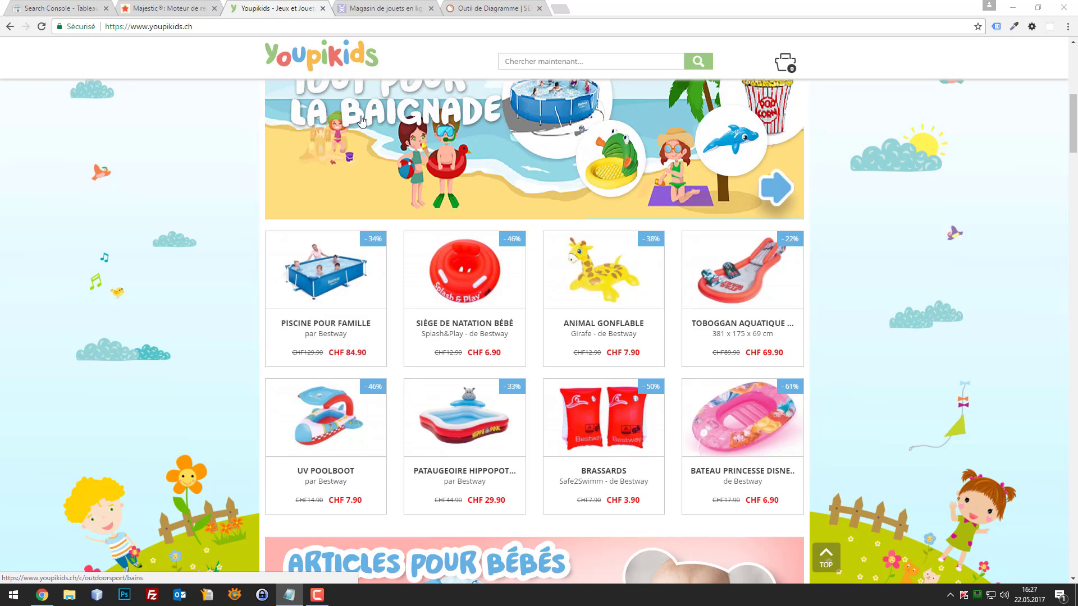
View the youpikids.ch page source and search it for 'canonical', finding no matches.
right_click(153, 162)
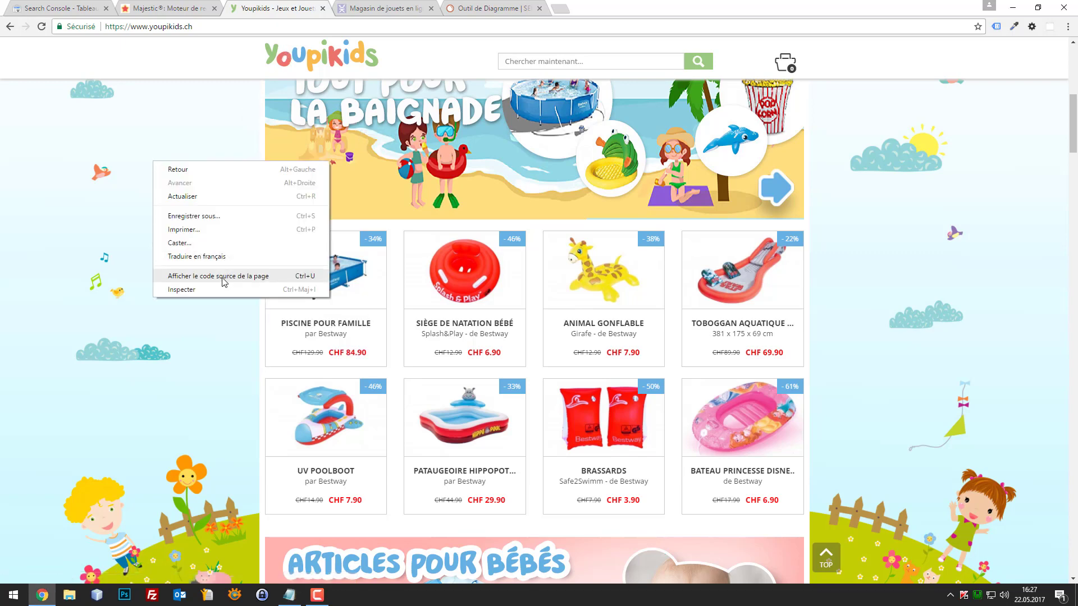
left_click(224, 275)
key("ctrl+f")
type("canonicael")
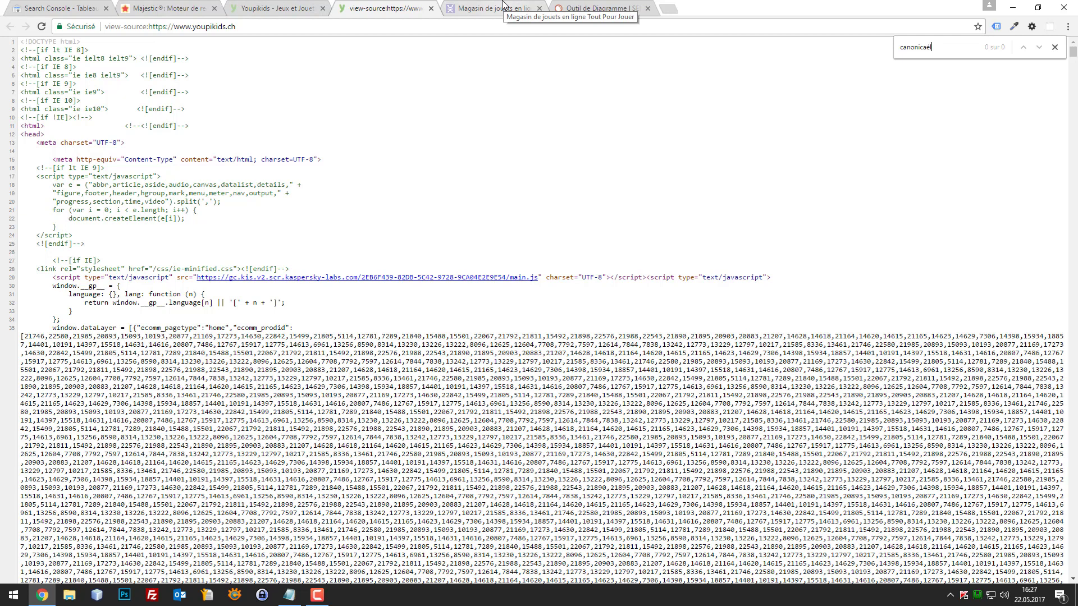
key("BackSpace")
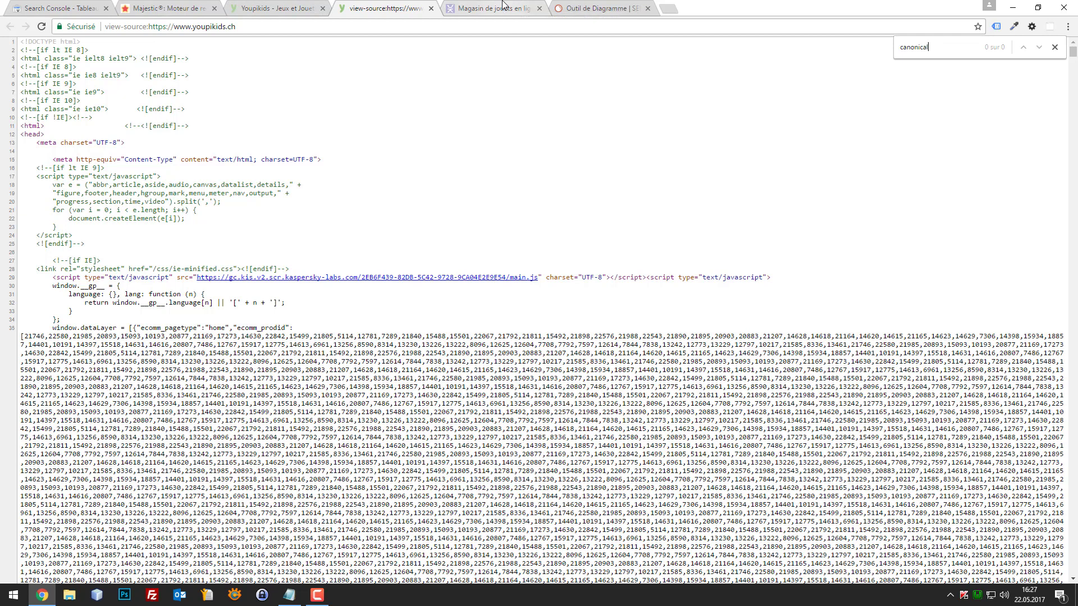
View the toutpourjouer.ch page source and search it for 'canonical', finding no matches.
left_click(504, 5)
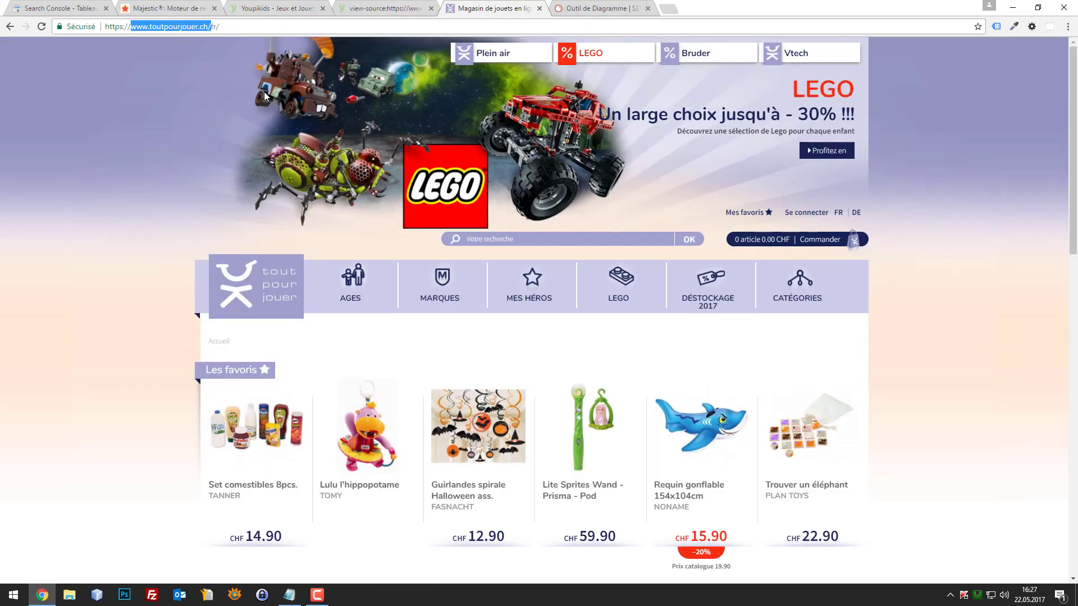
right_click(134, 128)
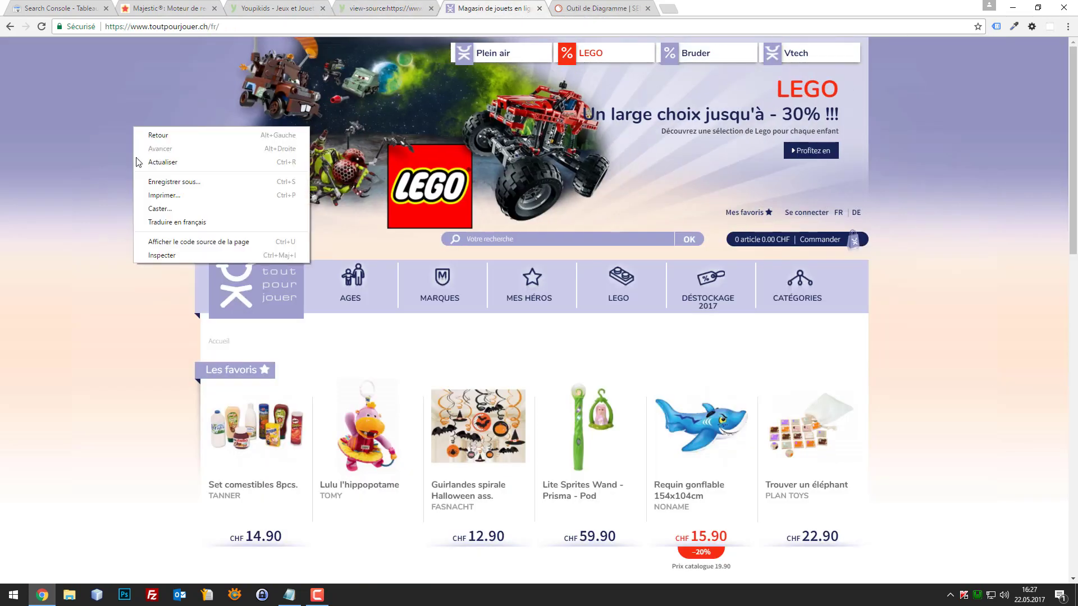
left_click(169, 241)
key("ctrl+f")
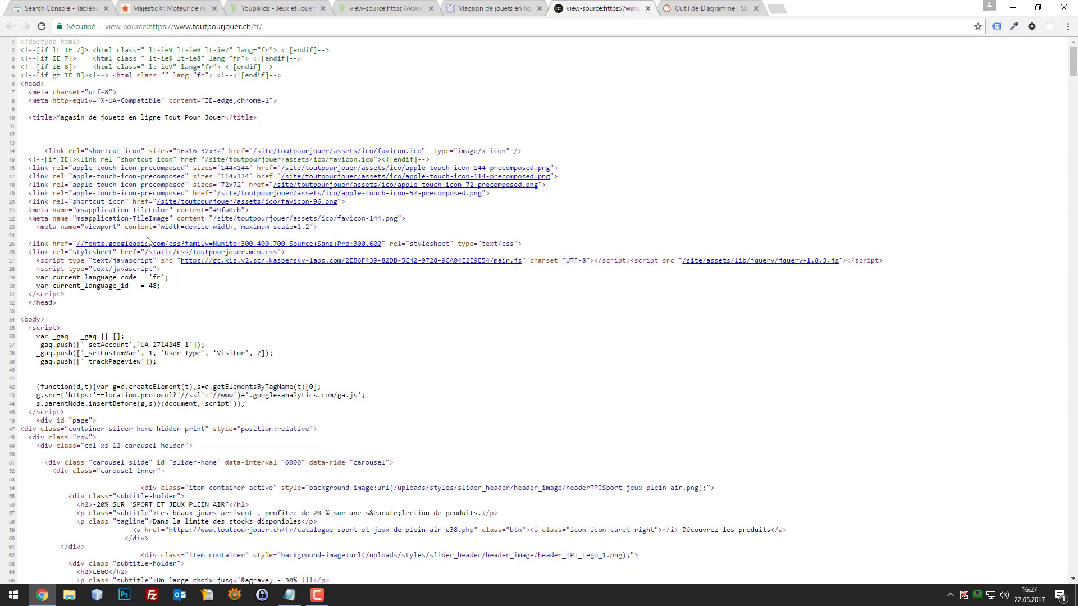
key("ctrl+f")
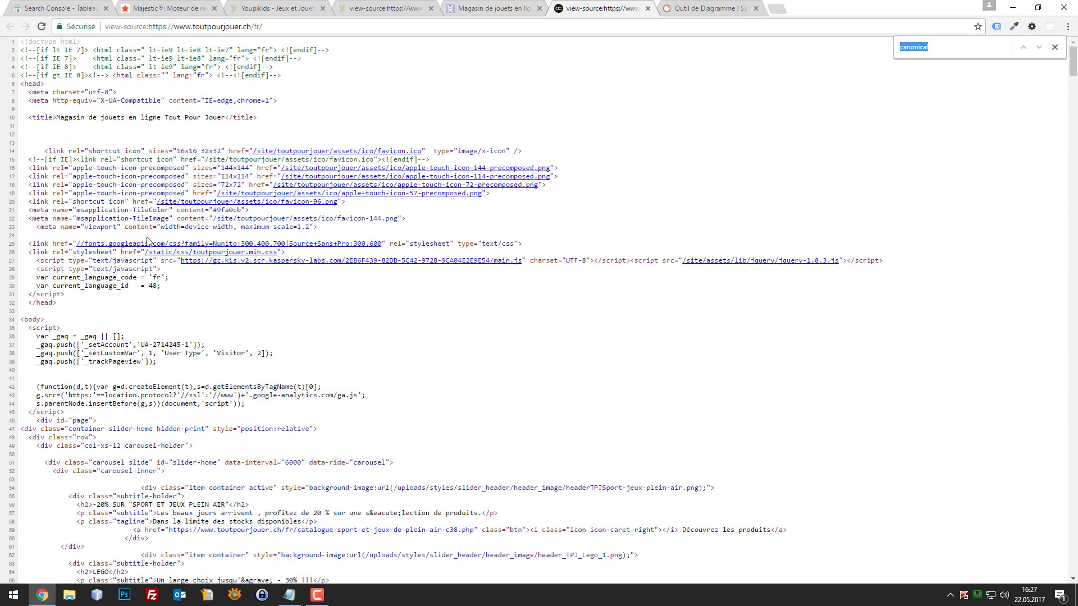
type("canonica")
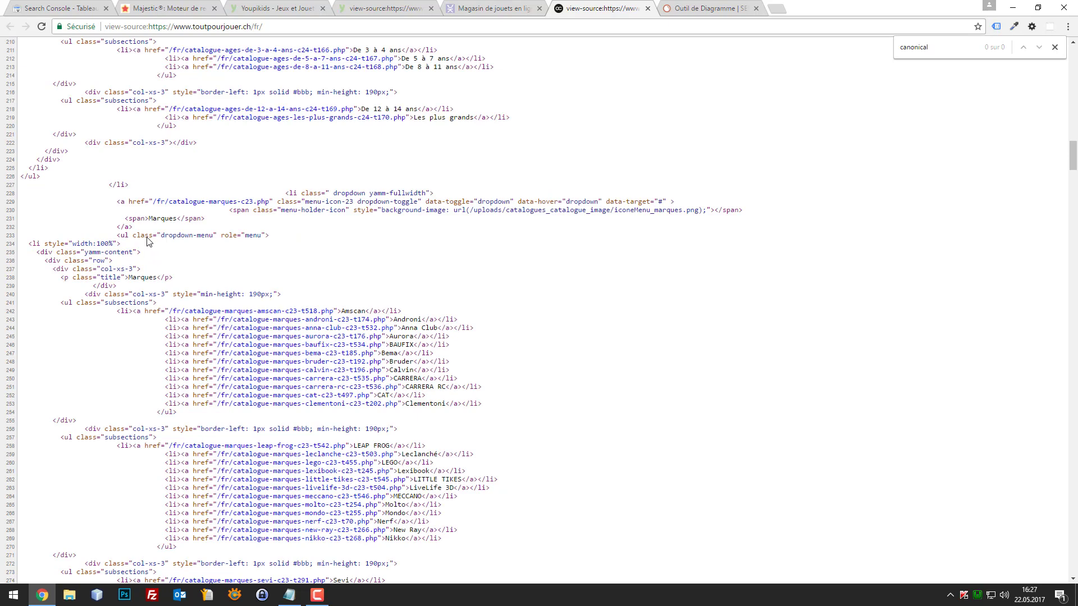
key("ctrl+t")
Search Google for 'google canonical url'.
type("caon")
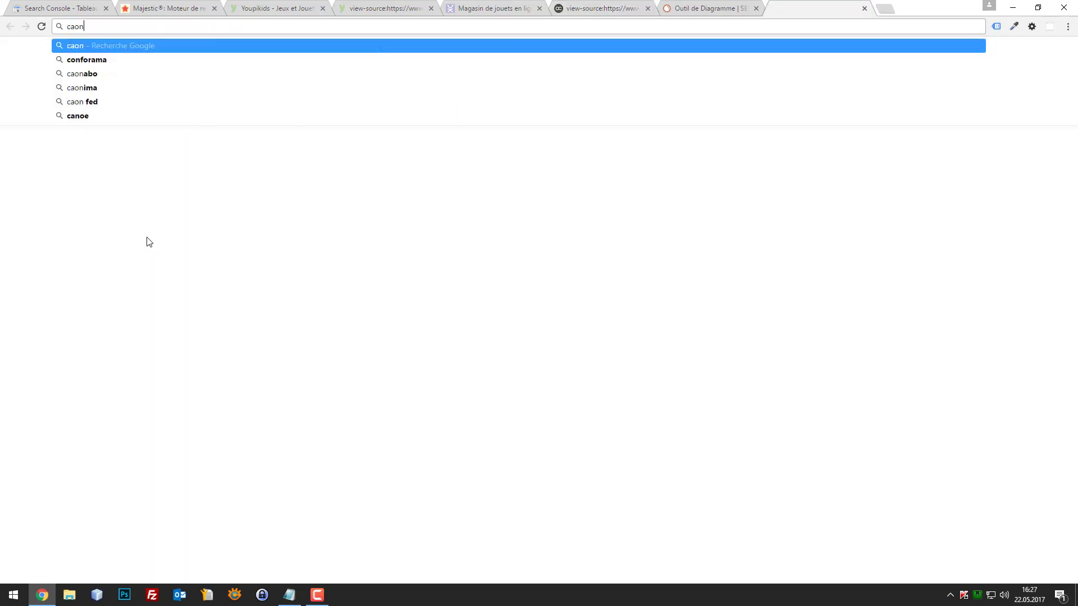
key("BackSpace")
key("BackSpace")
type("non")
key("ctrl+a")
type("google c")
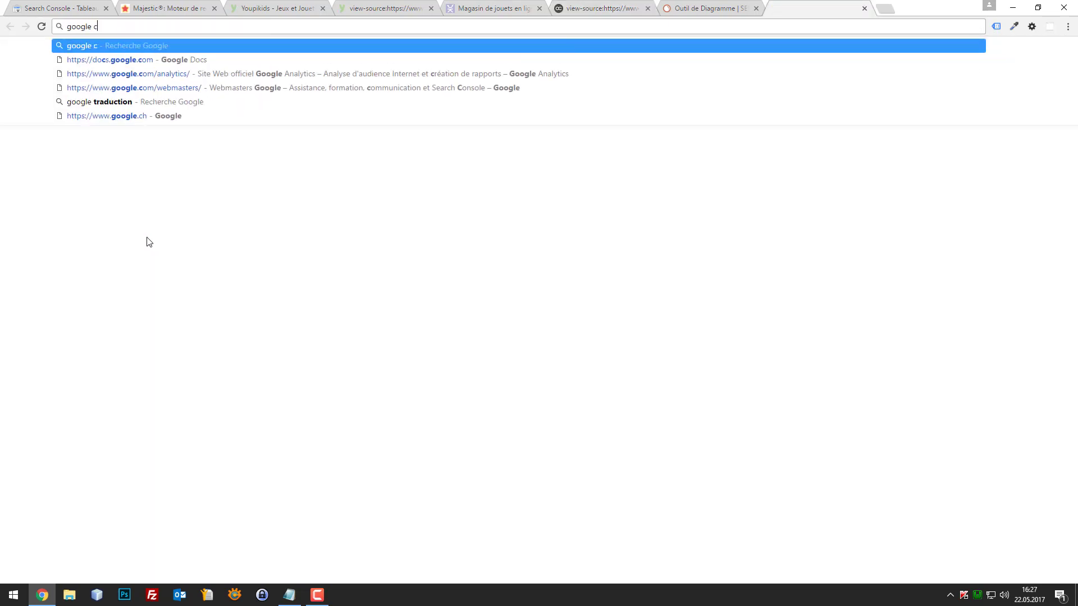
type("anonica")
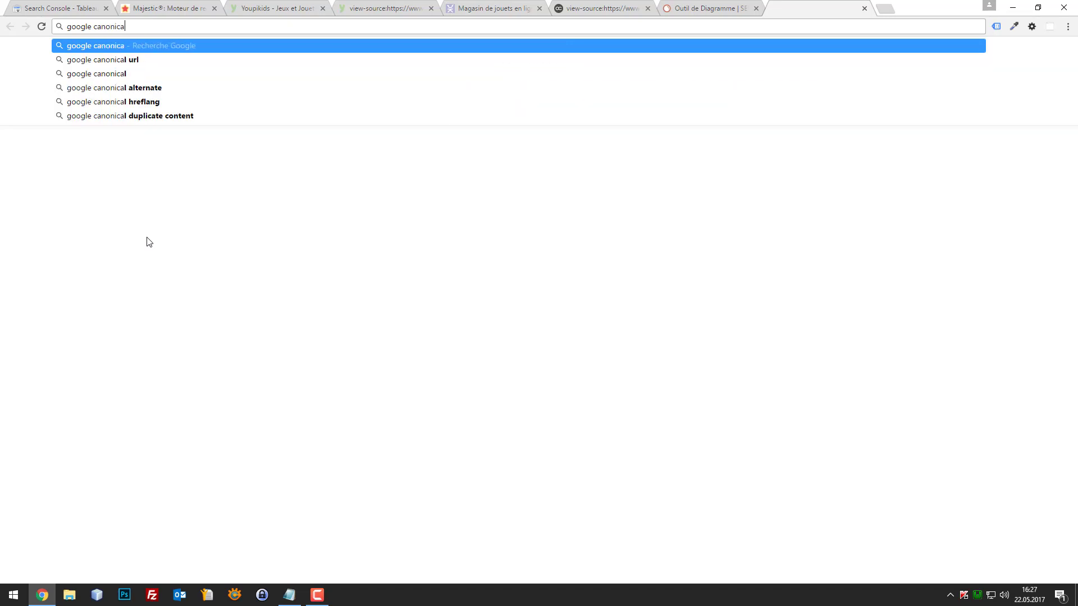
type("l url")
key("Return")
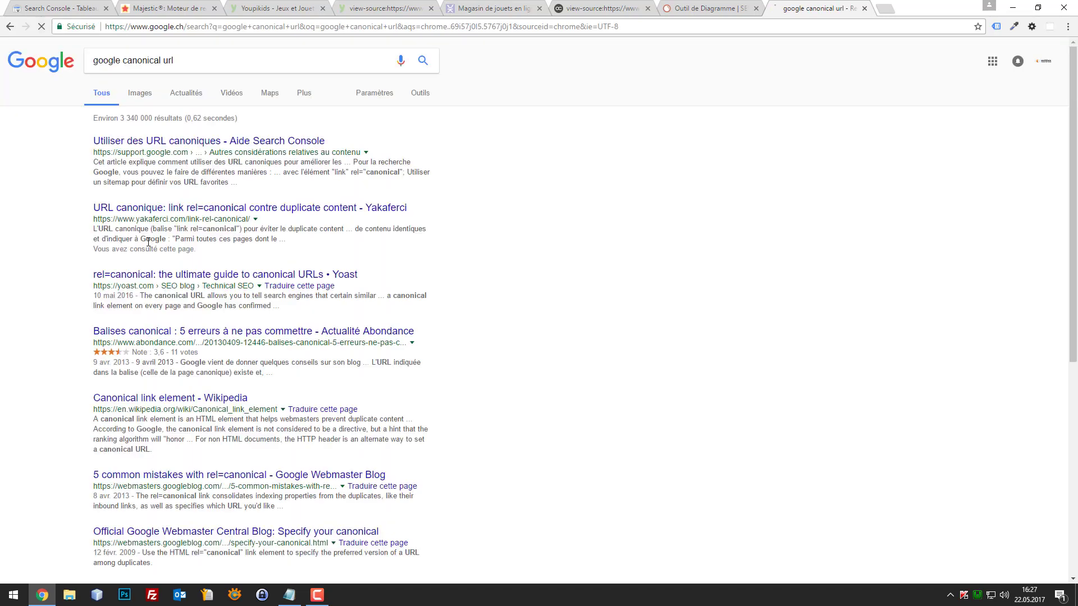
Read the 'Utiliser des URL canoniques' help article down to the link rel=canonical section.
left_click(162, 146)
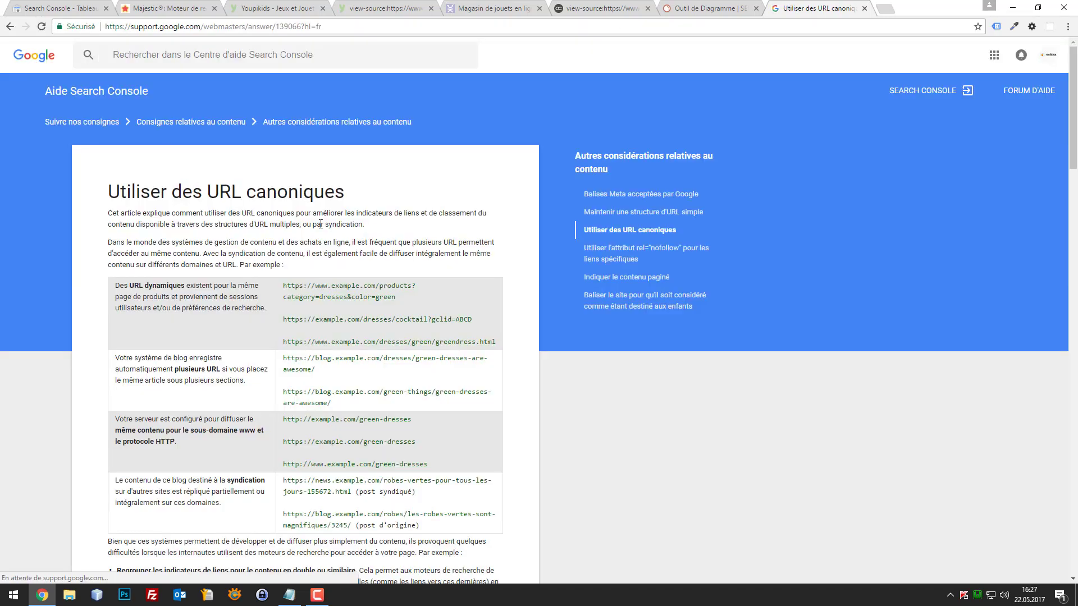
scroll(441, 389, "down", 2)
scroll(315, 278, "up", 2)
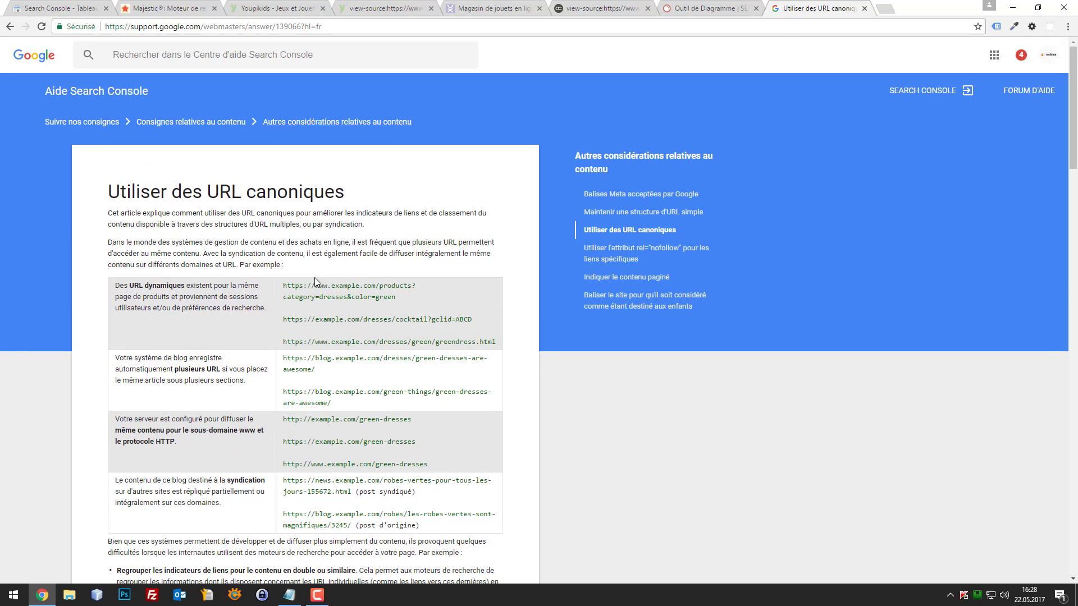
scroll(426, 352, "down", 3)
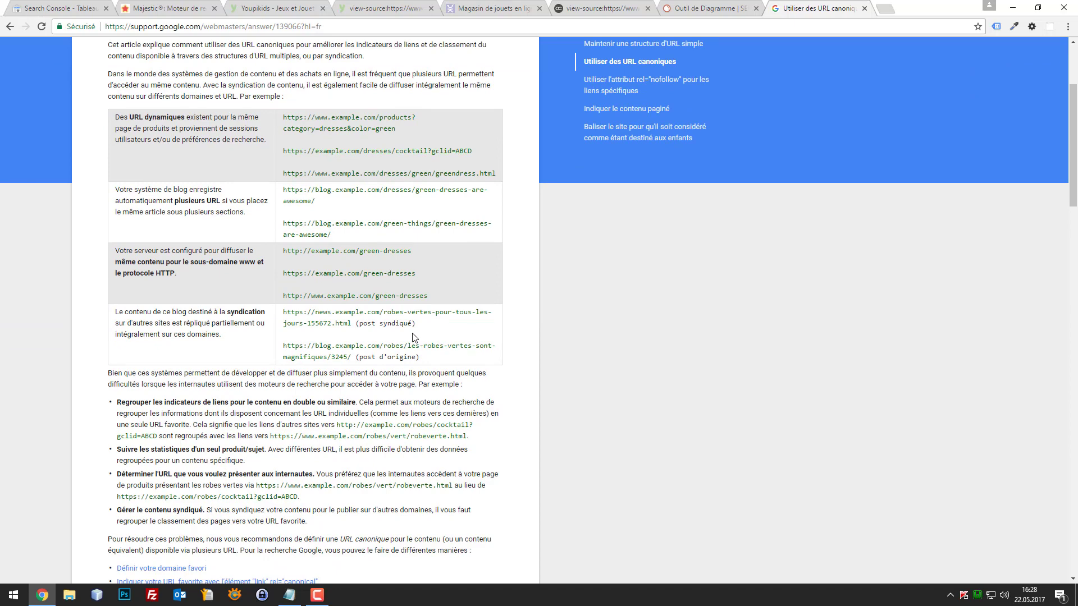
scroll(414, 338, "up", 3)
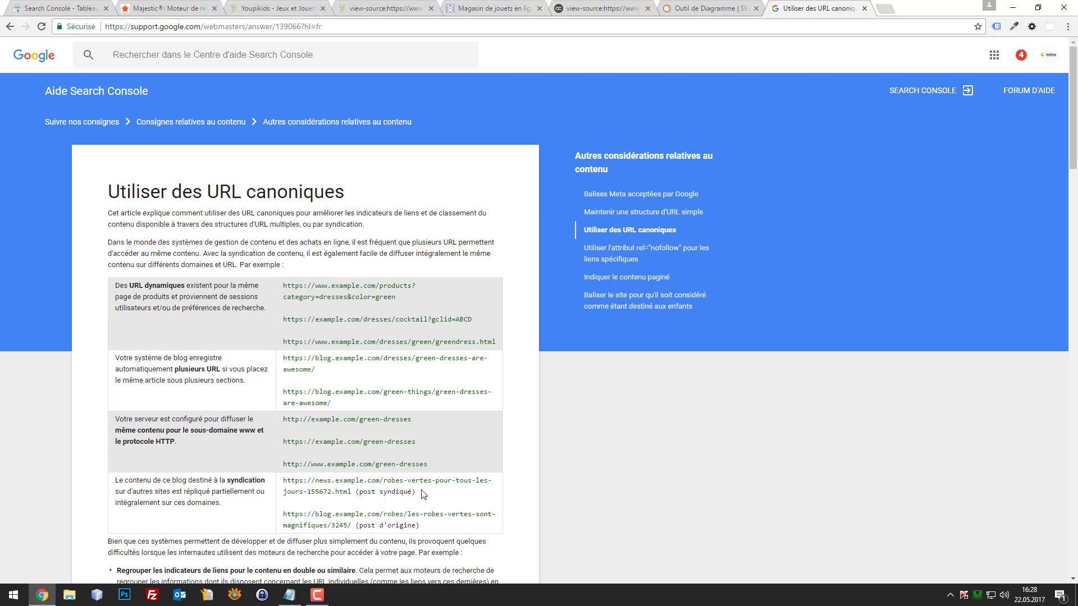
scroll(424, 493, "down", 4)
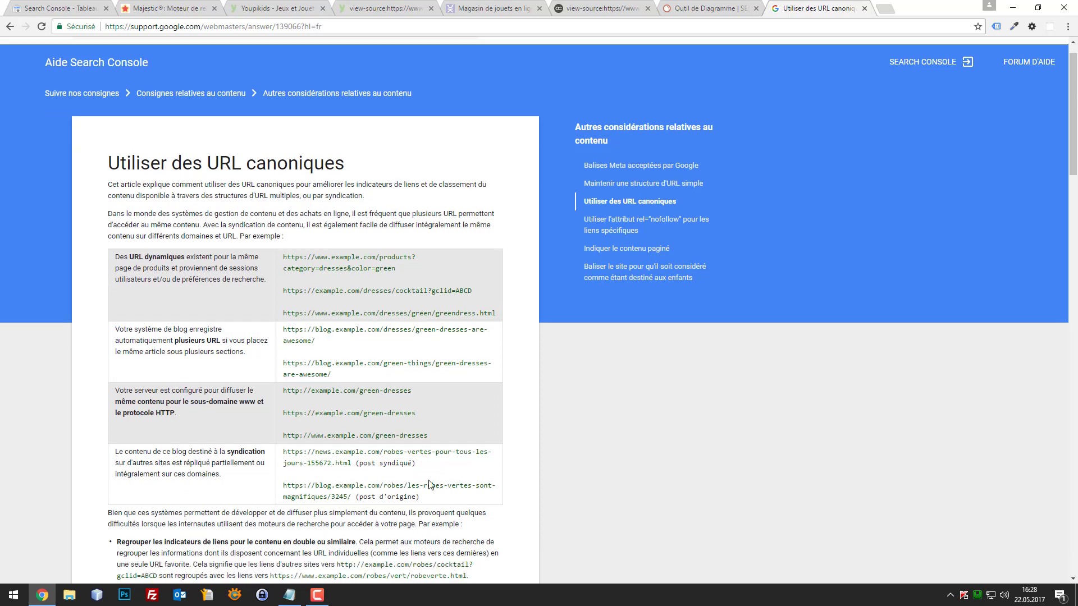
scroll(606, 442, "down", 2)
scroll(607, 442, "down", 4)
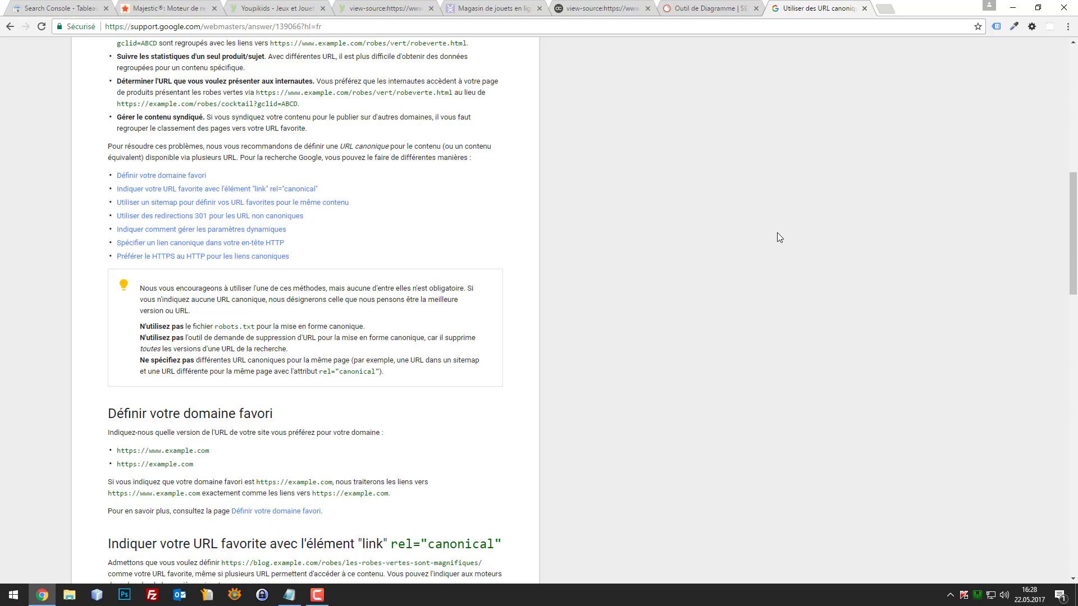
scroll(685, 247, "down", 2)
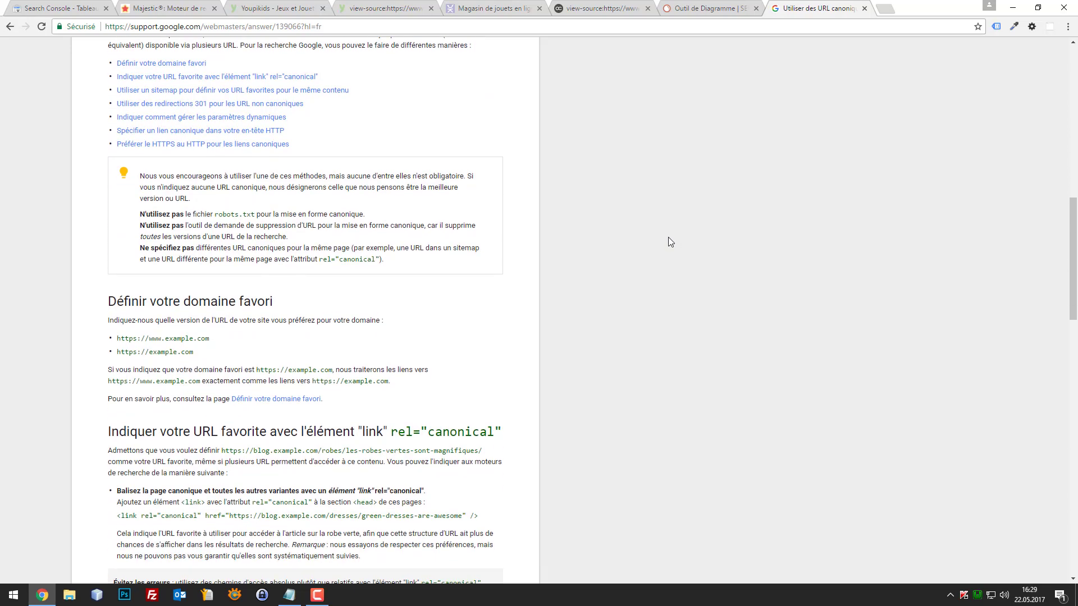
Load webbax.ch/shop and search its homepage source for 'canonical'.
key("ctrl+t")
type("webbax.ch/")
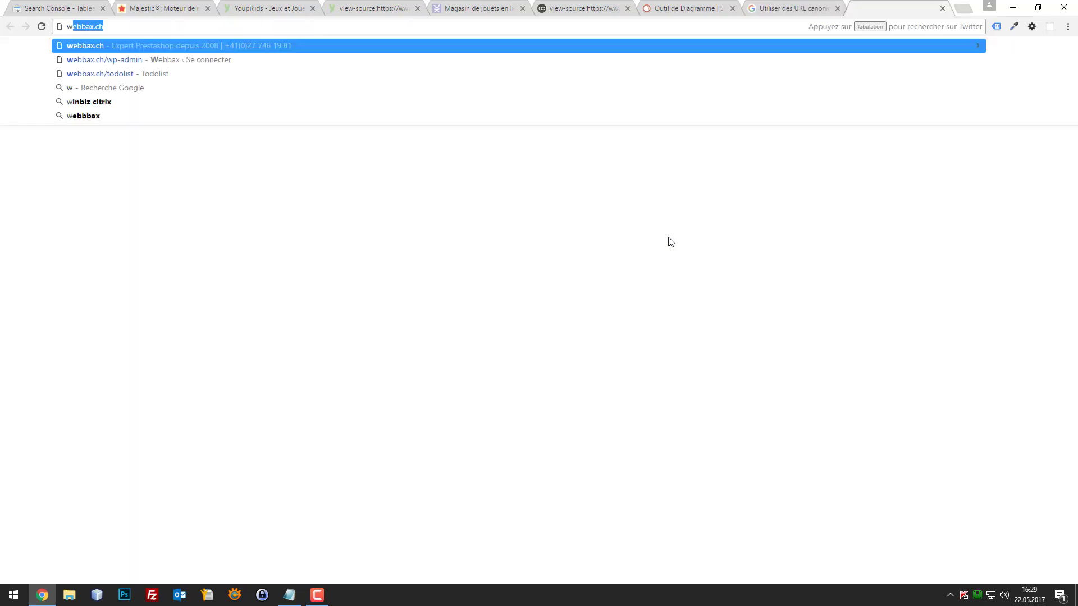
type("sho")
key("Return")
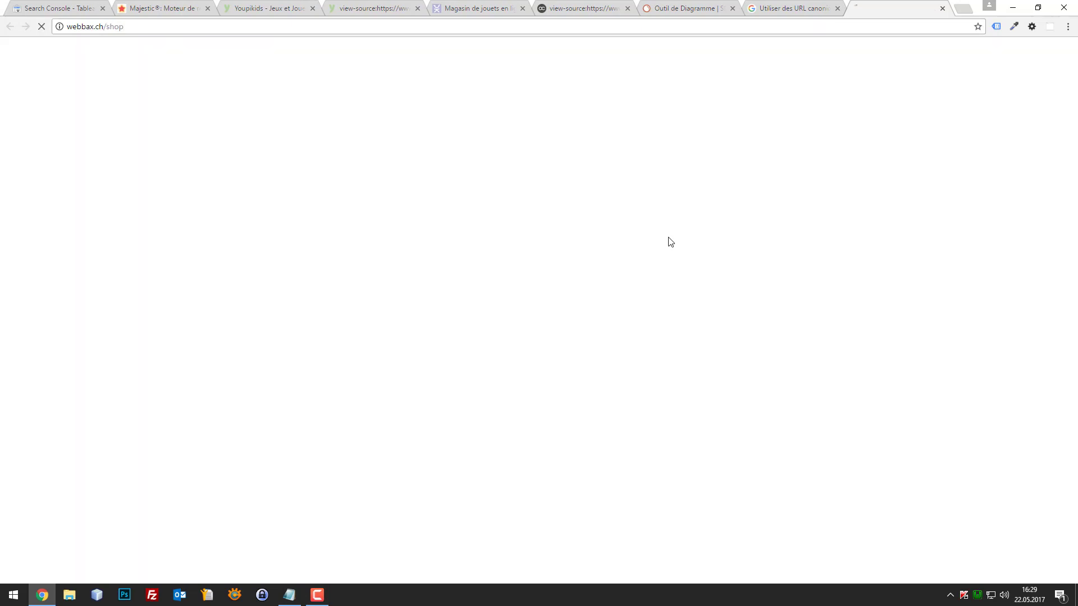
right_click(140, 186)
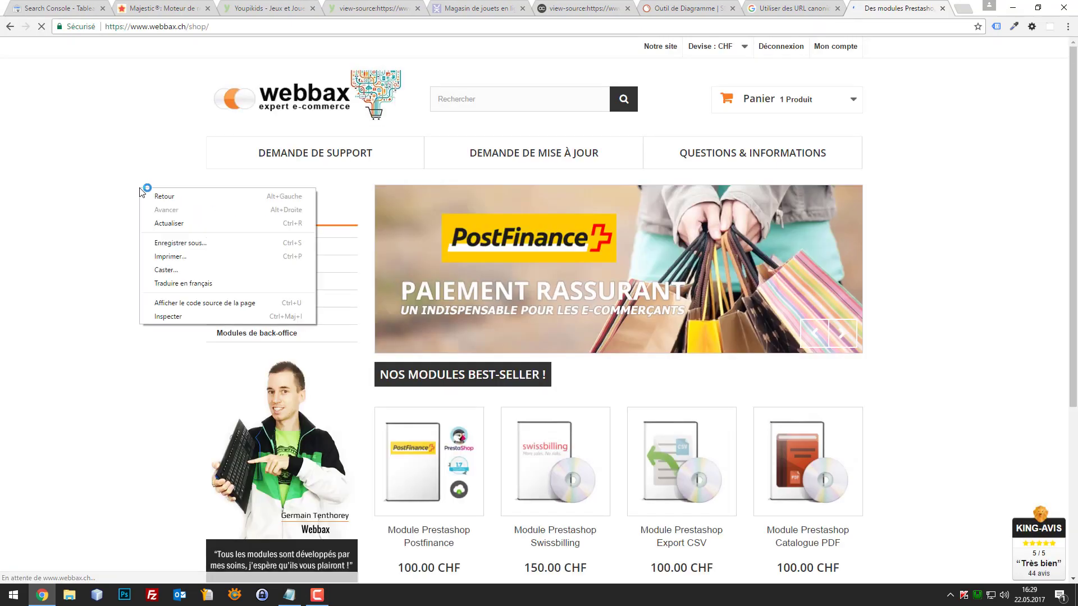
left_click(191, 297)
key("ctrl+f")
type("can")
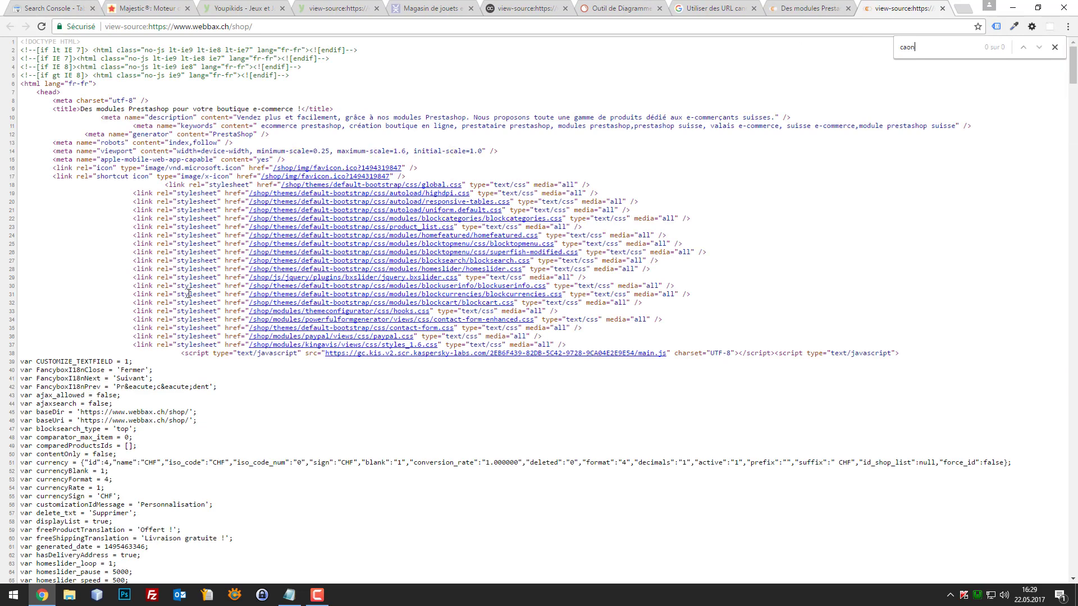
type("oni")
key("BackSpace")
key("BackSpace")
key("BackSpace")
type("n")
key("ctrl+w")
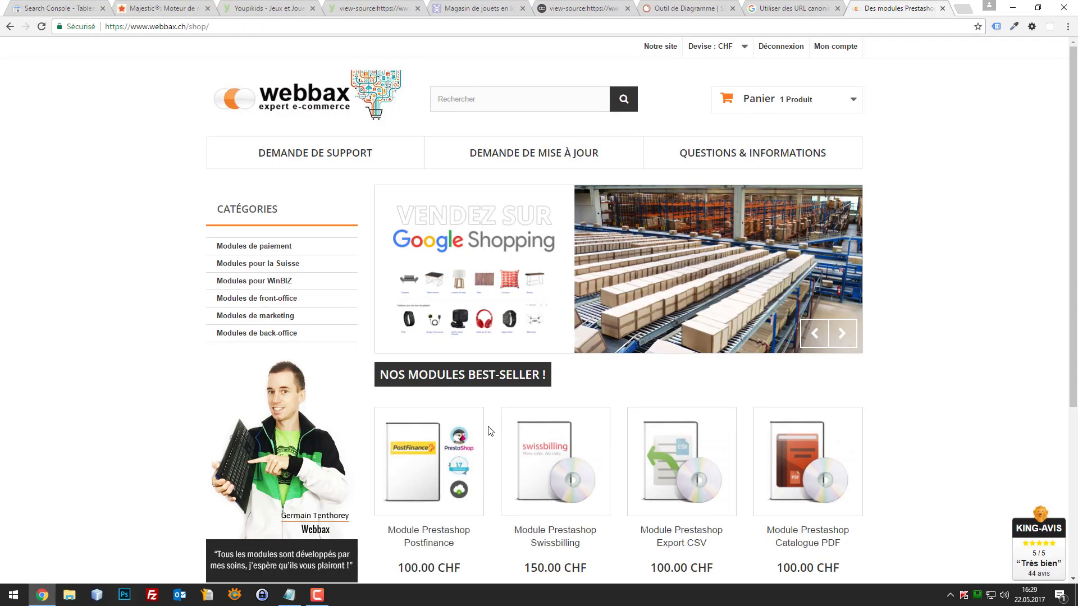
Search the Postfinance module product page source for 'canonical', finding 0 matches.
left_click(413, 538)
right_click(41, 225)
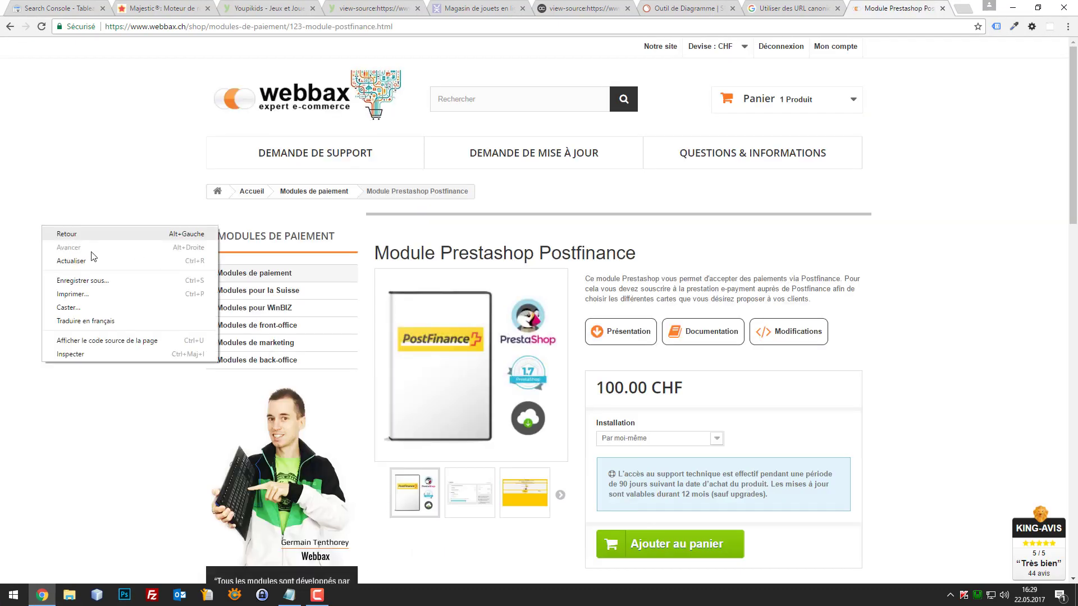
left_click(123, 341)
key("ctrl+f")
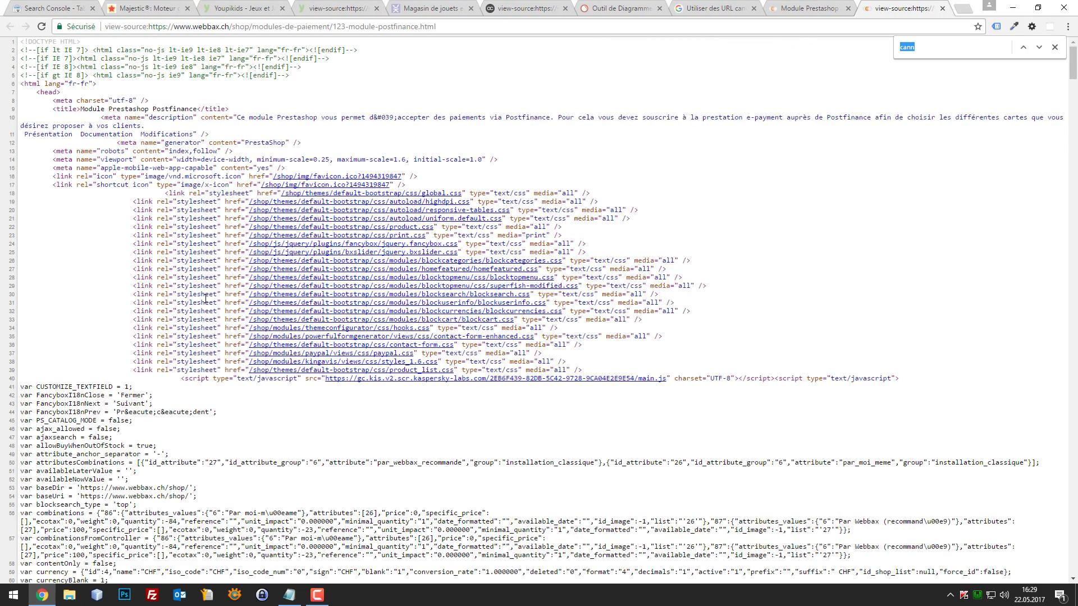
type("caon")
key("BackSpace")
key("BackSpace")
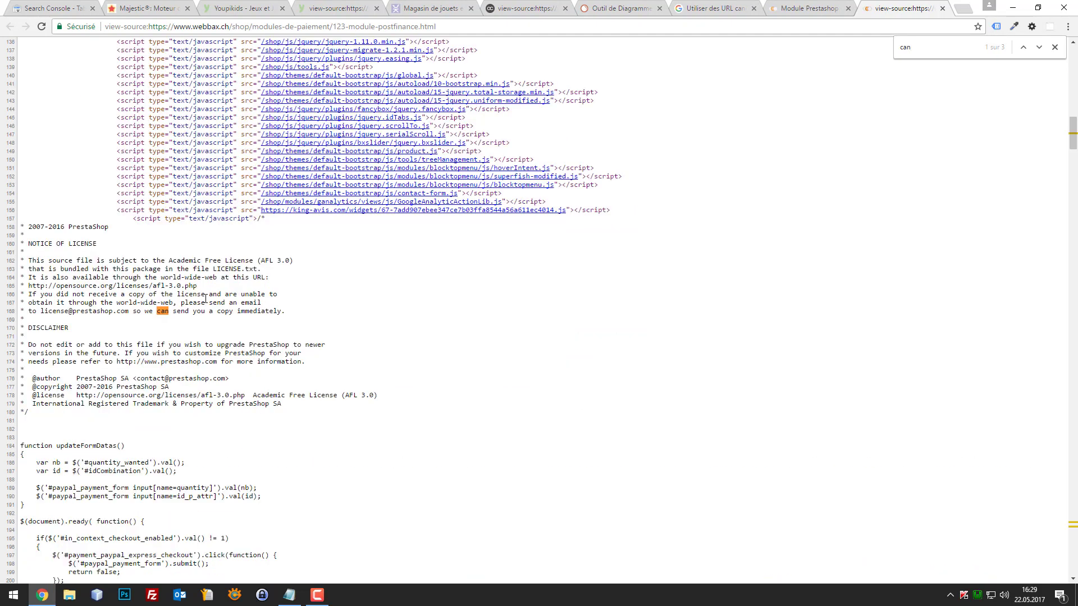
type("nonical")
key("ctrl+a")
key("ctrl+t")
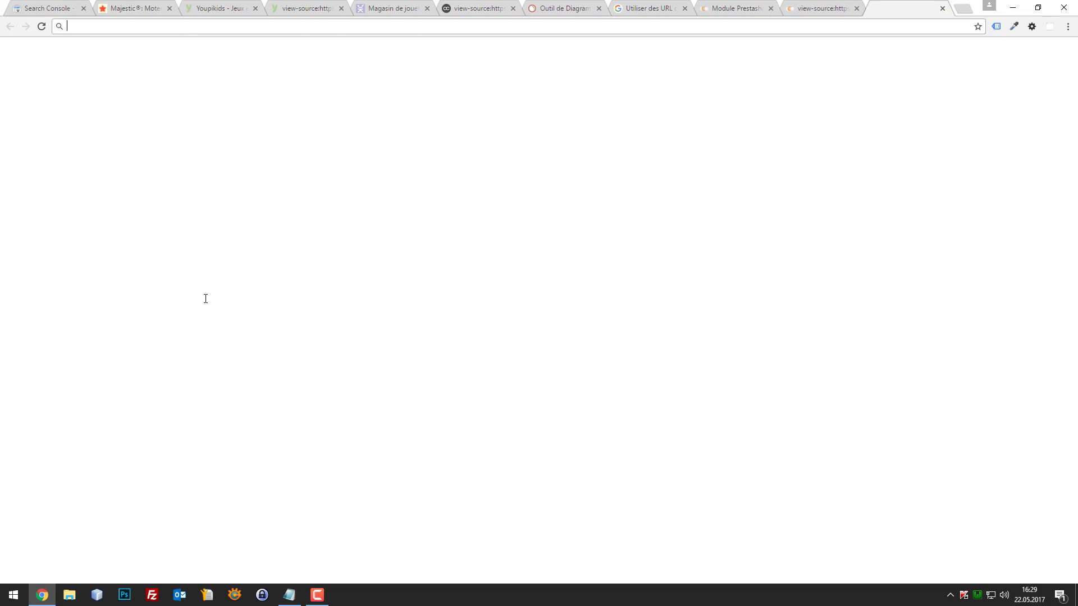
Search the PrestaShop Addons marketplace for 'canonical url' modules.
type("prestashop.com")
key("ctrl+a")
type("add")
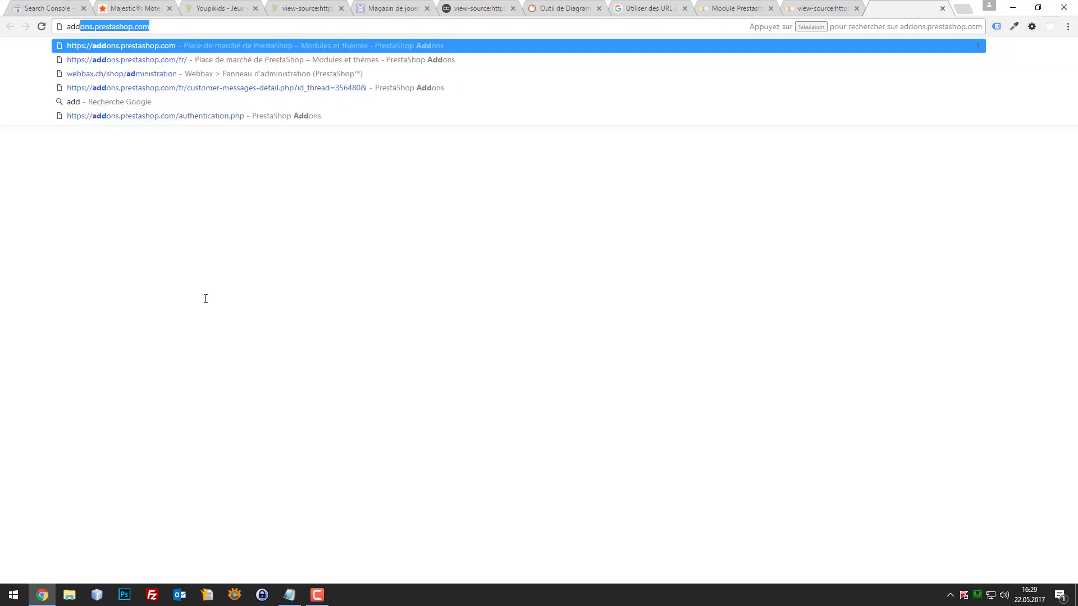
type("on")
key("Return")
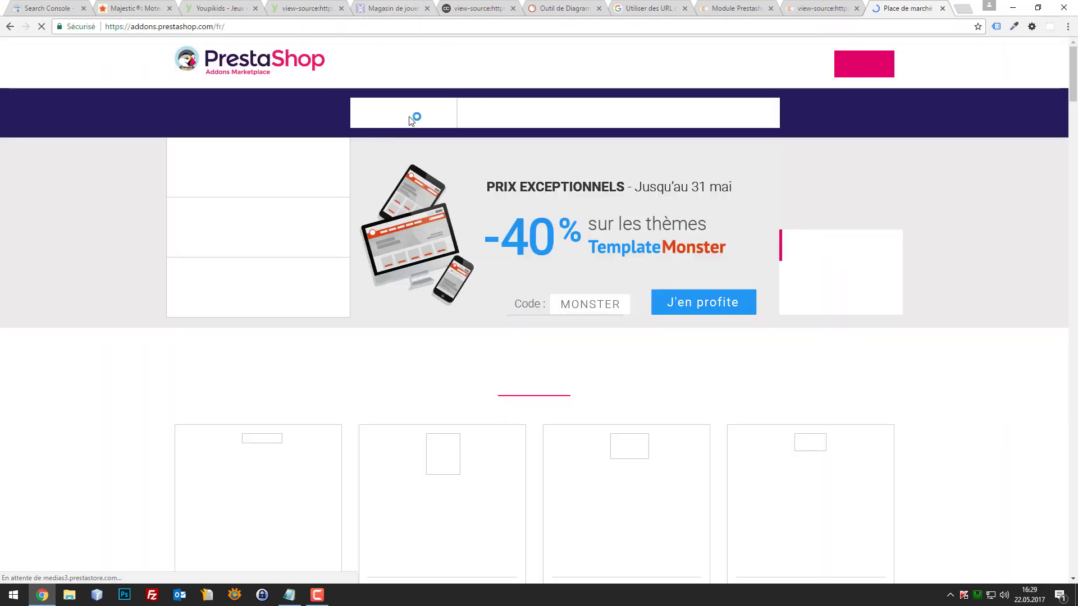
left_click(410, 121)
left_click(527, 114)
type("canonical c")
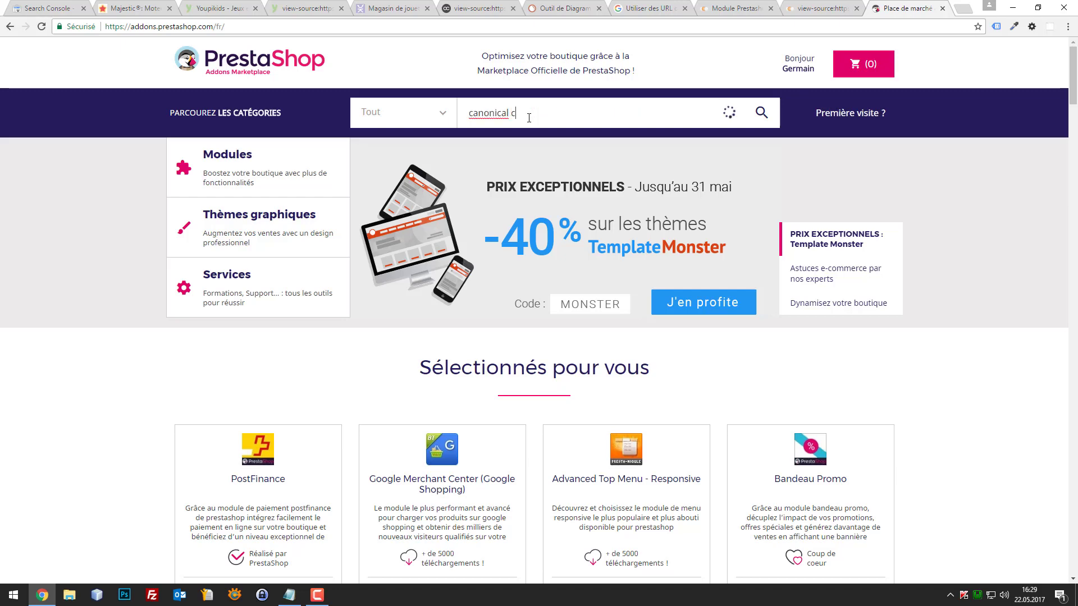
key("BackSpace")
type("url")
key("Return")
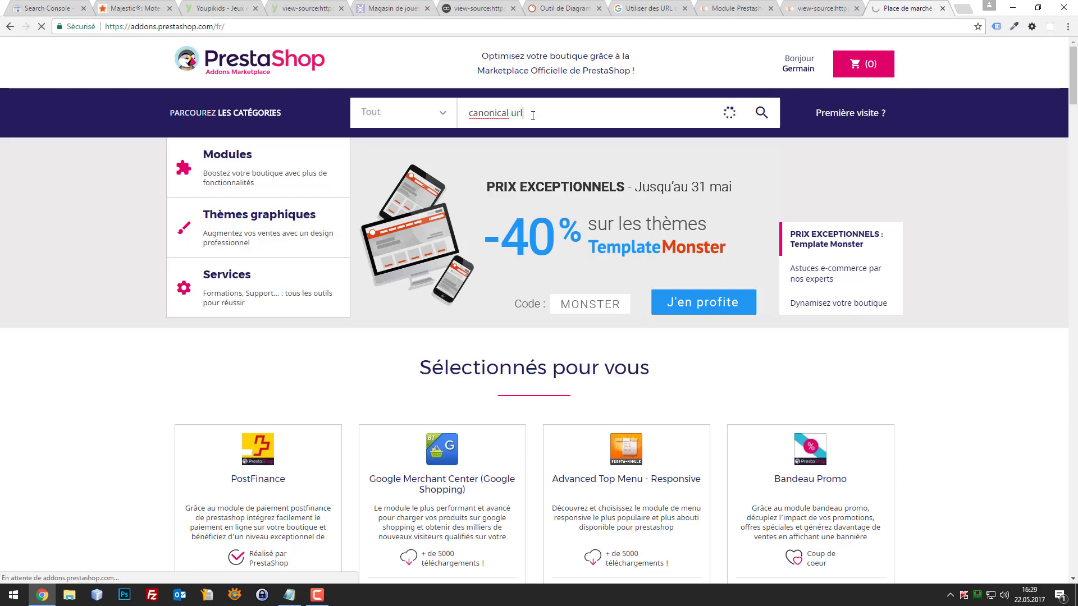
scroll(496, 312, "down", 2)
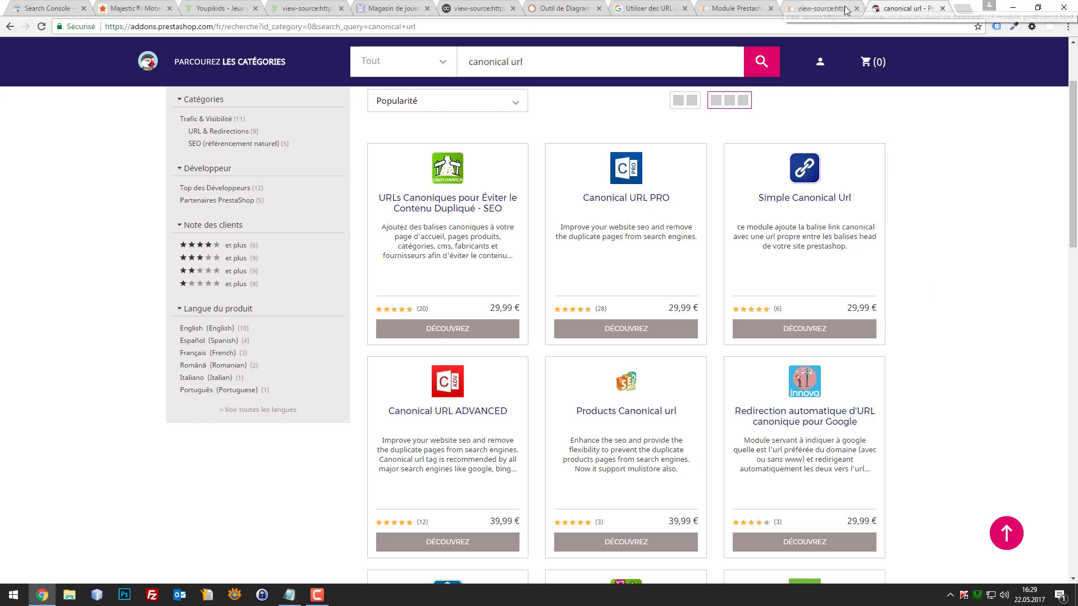
Close the webbax source, Postfinance product, canonical help, SEMrush and leftover source tabs.
left_click(814, 7)
middle_click(813, 7)
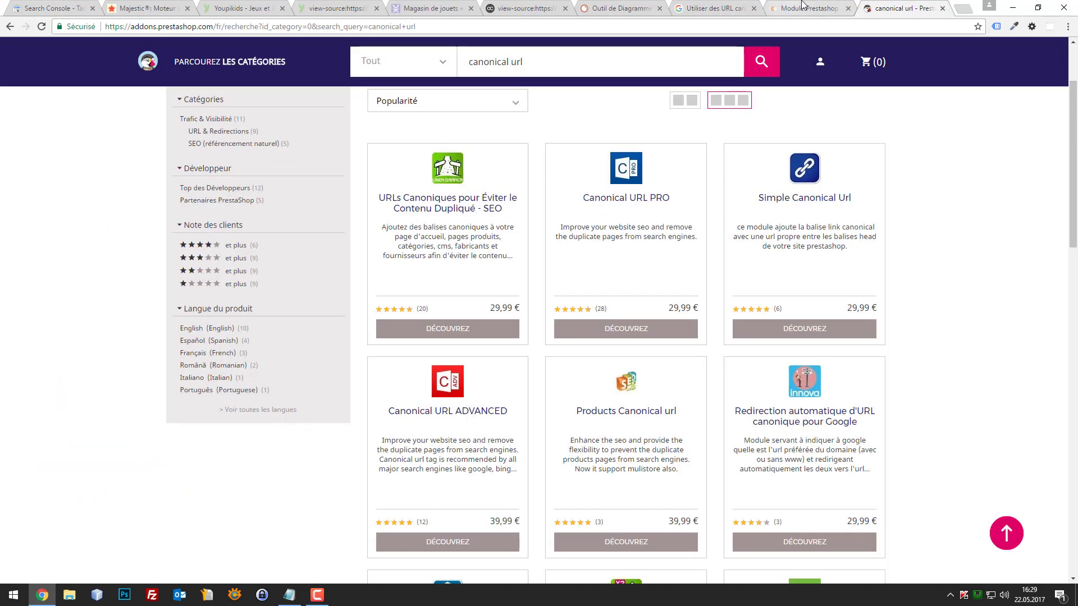
middle_click(775, 7)
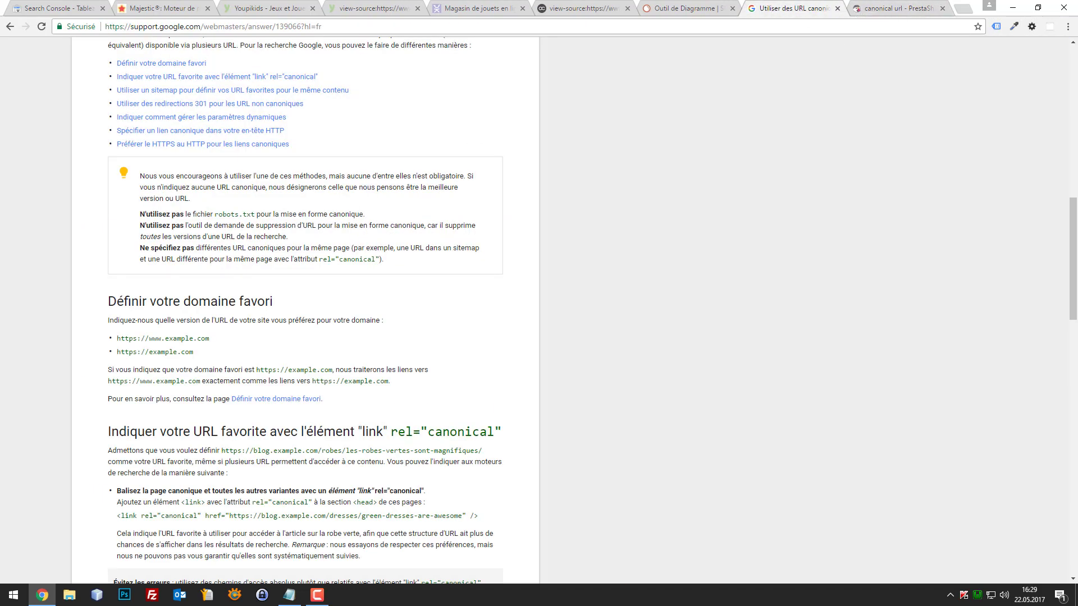
key("alt+Tab")
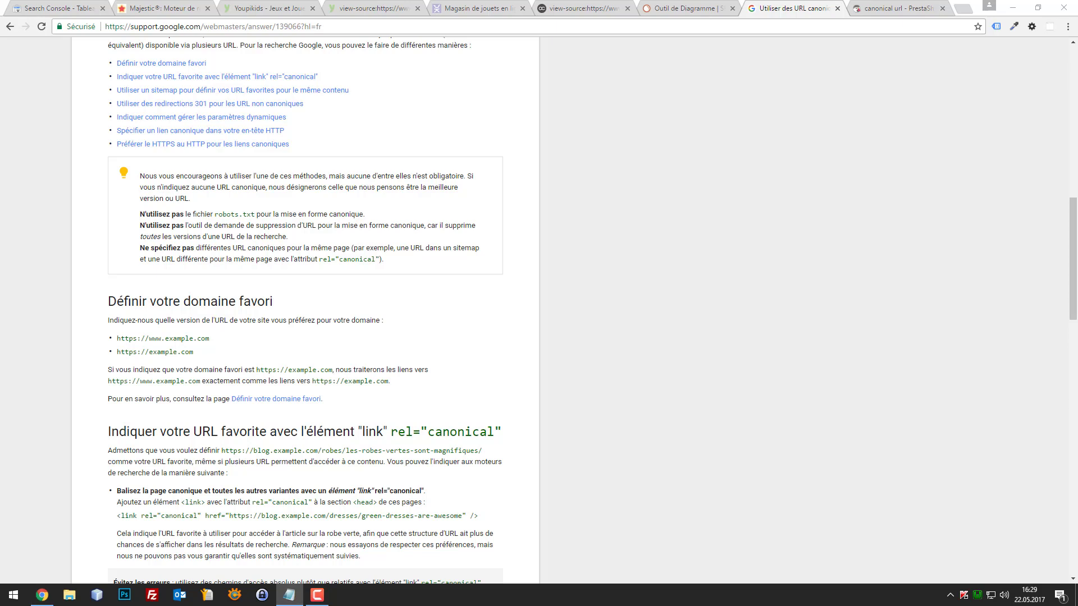
left_click(785, 5)
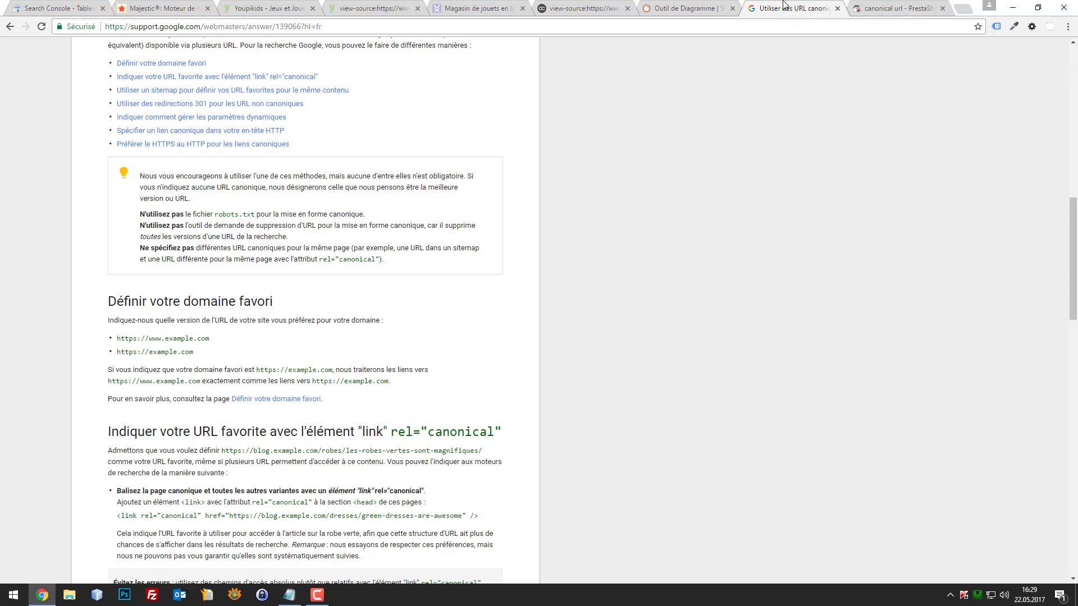
key("ctrl+w")
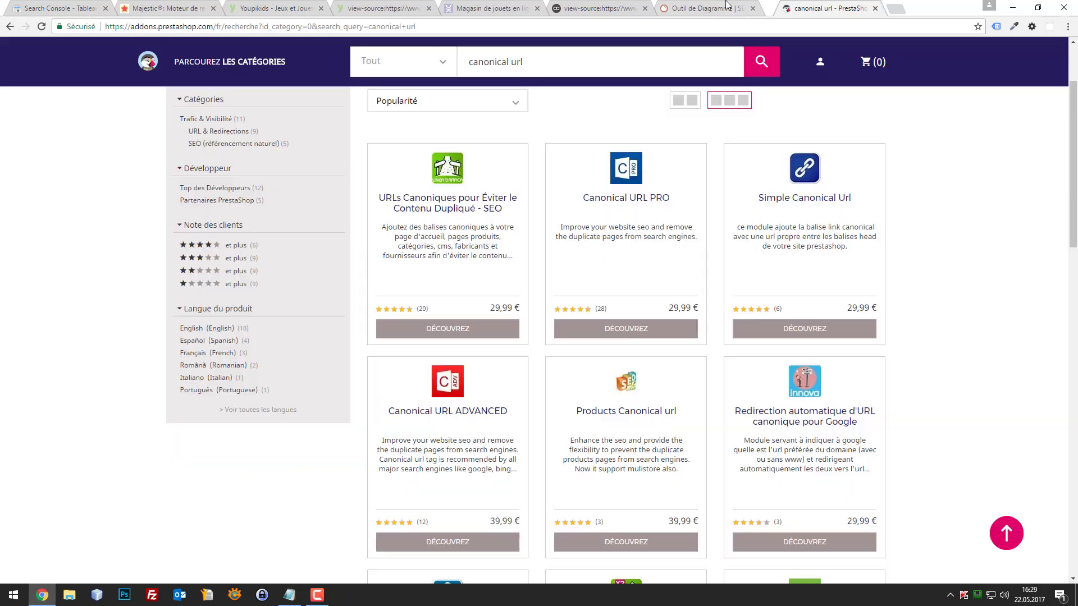
left_click(730, 8)
key("ctrl+w")
left_click(625, 4)
key("ctrl+w")
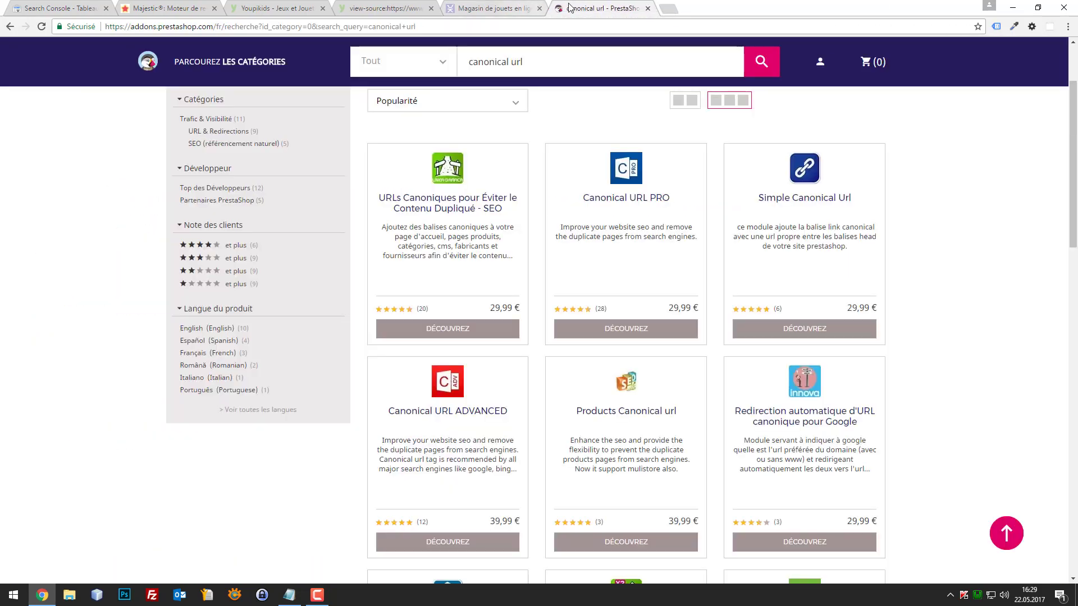
key("ctrl+w")
left_click(389, 4)
Open youpikids.ch/robots.txt in a new tab, showing User-agent: * with an empty Disallow.
key("ctrl+w")
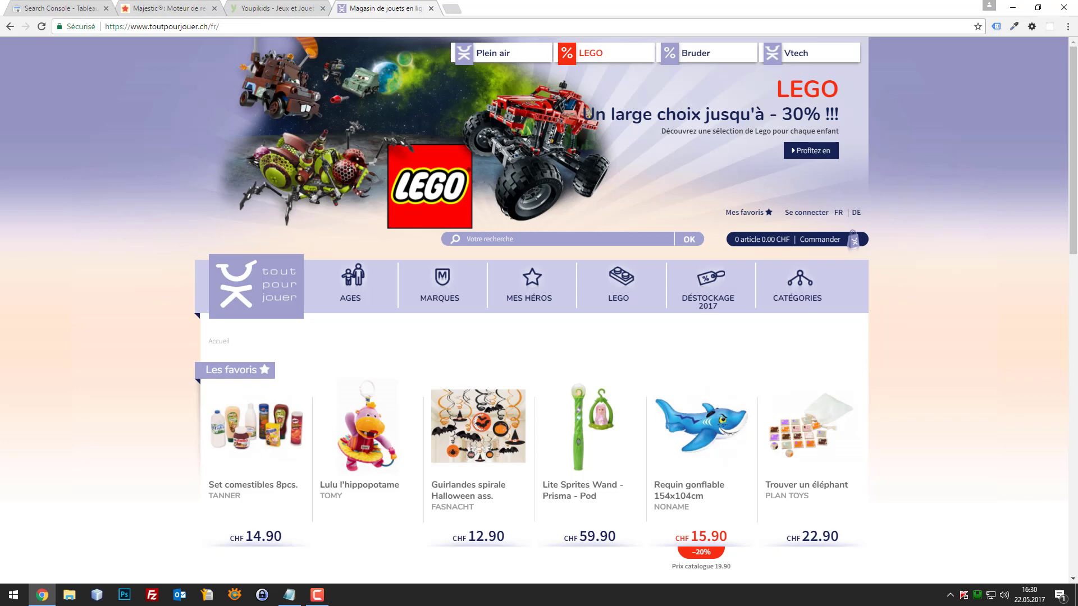
key("alt+Tab")
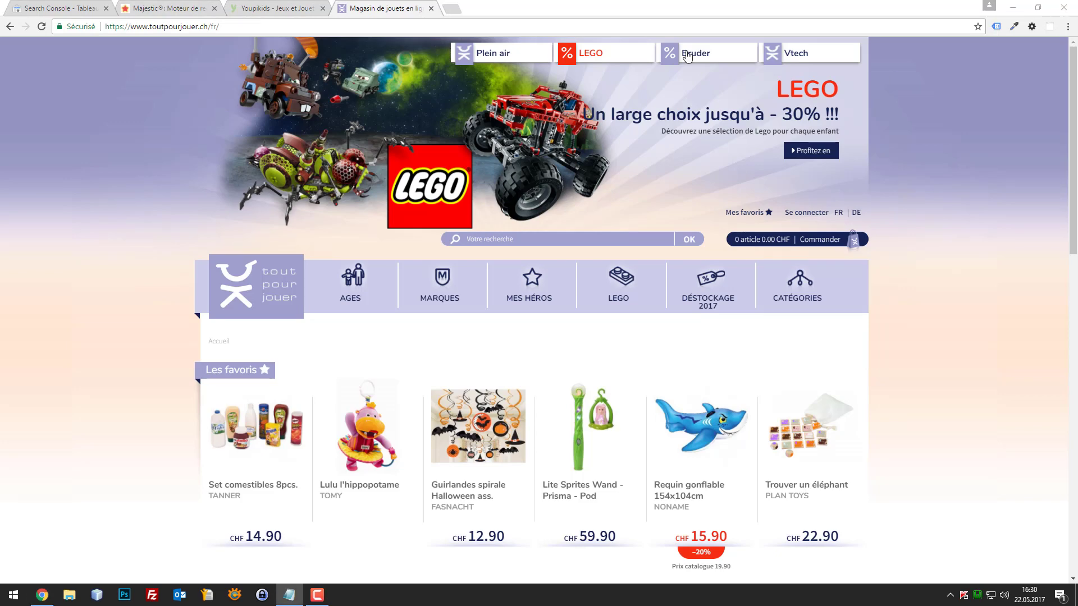
left_click(169, 6)
left_click(277, 7)
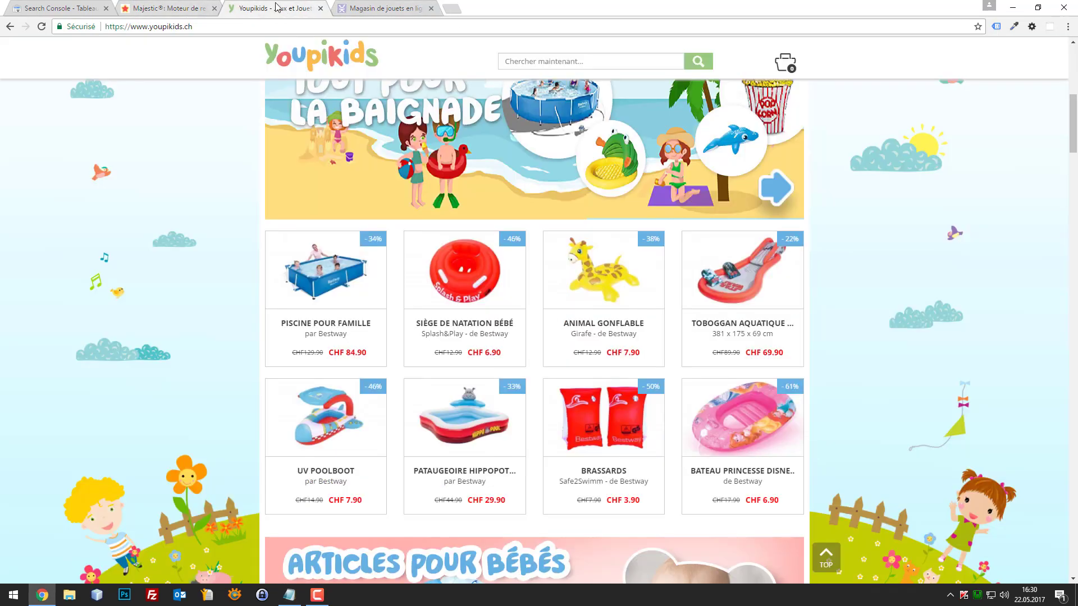
left_click(202, 27)
key("ctrl+c")
key("ctrl+t")
key("ctrl+v")
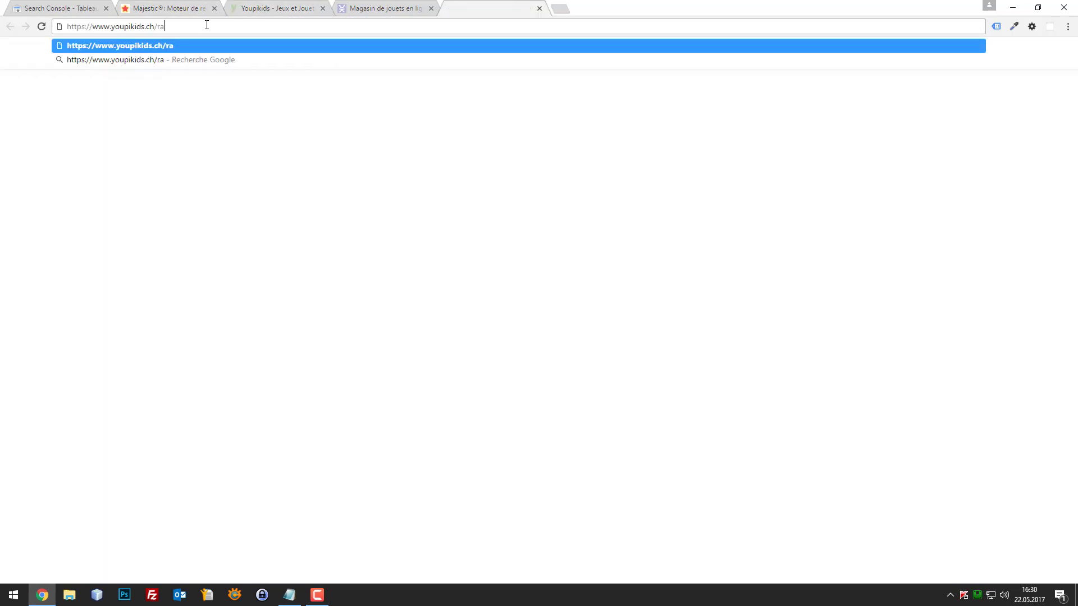
type("robots.txt")
key("Return")
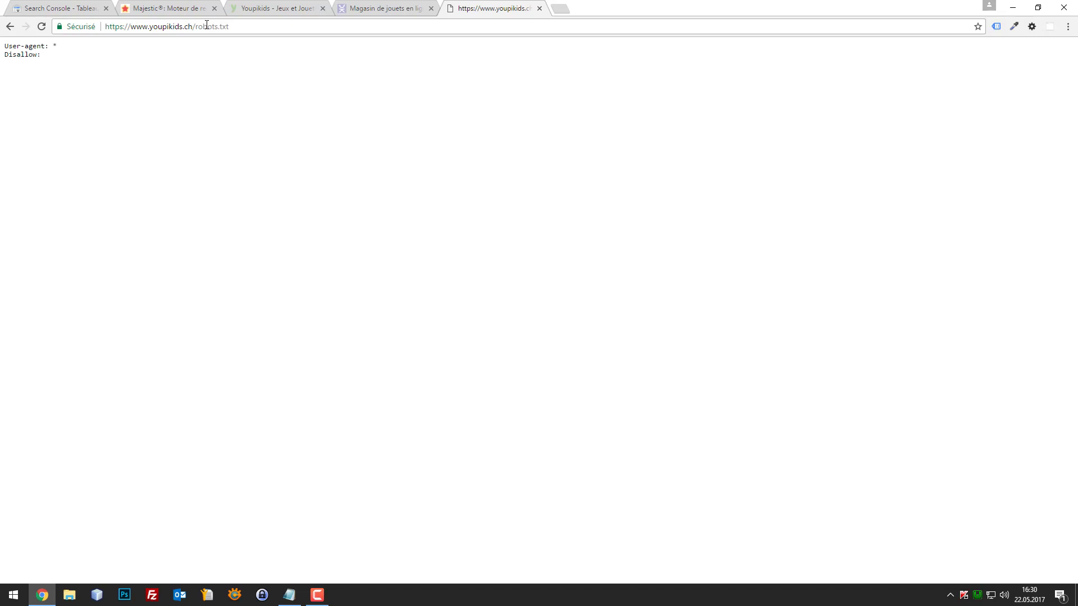
Begin entering toutpourjouer.ch's robots.txt address in another new tab.
left_click(364, 8)
left_click(213, 27)
key("ctrl+c")
key("ctrl+t")
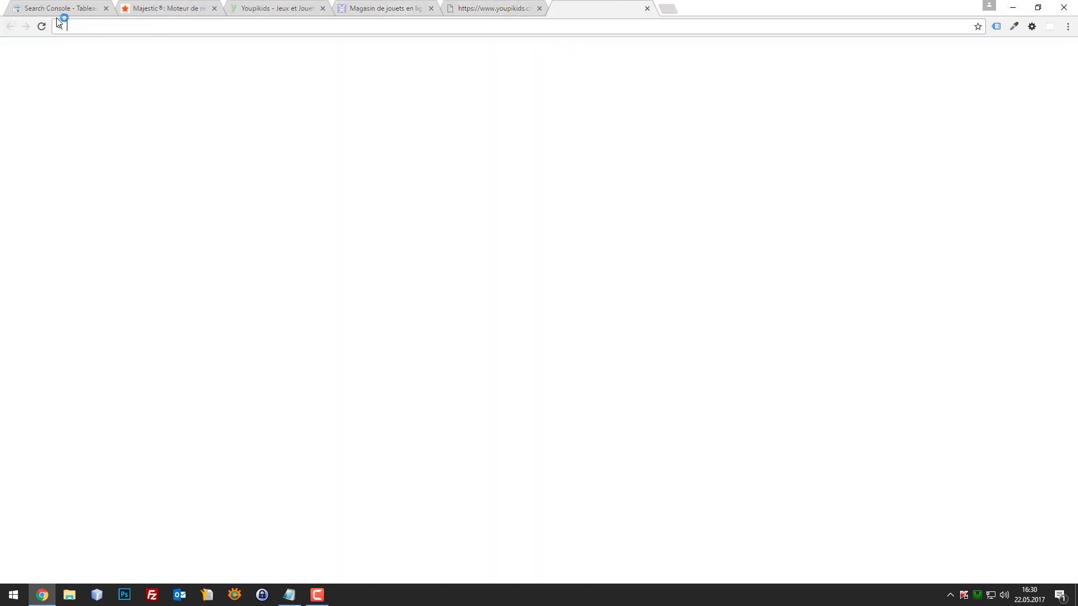
key("ctrl+v")
type("robots.txt")
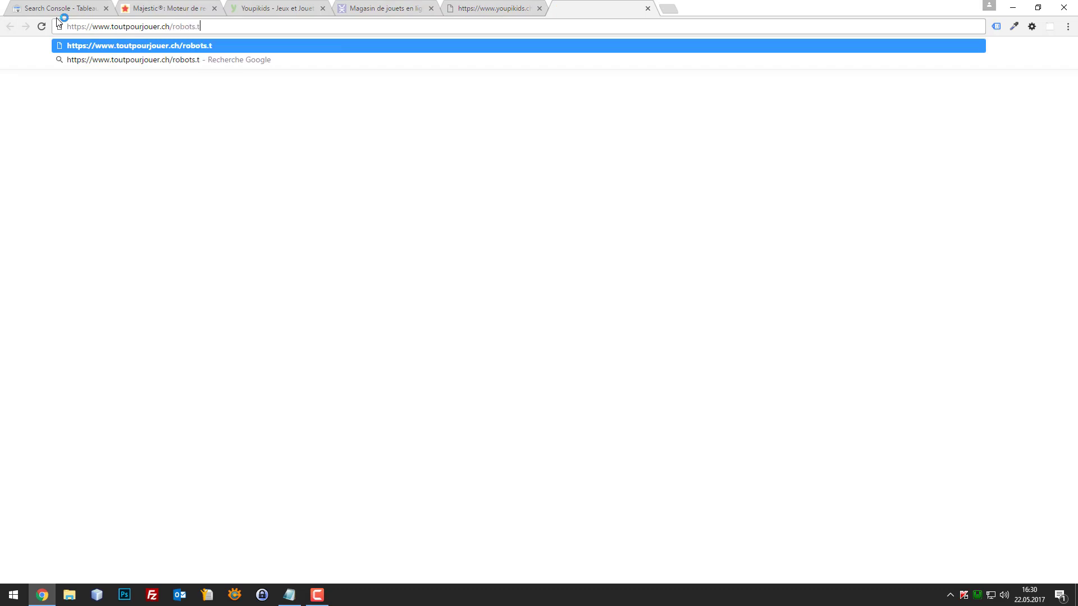
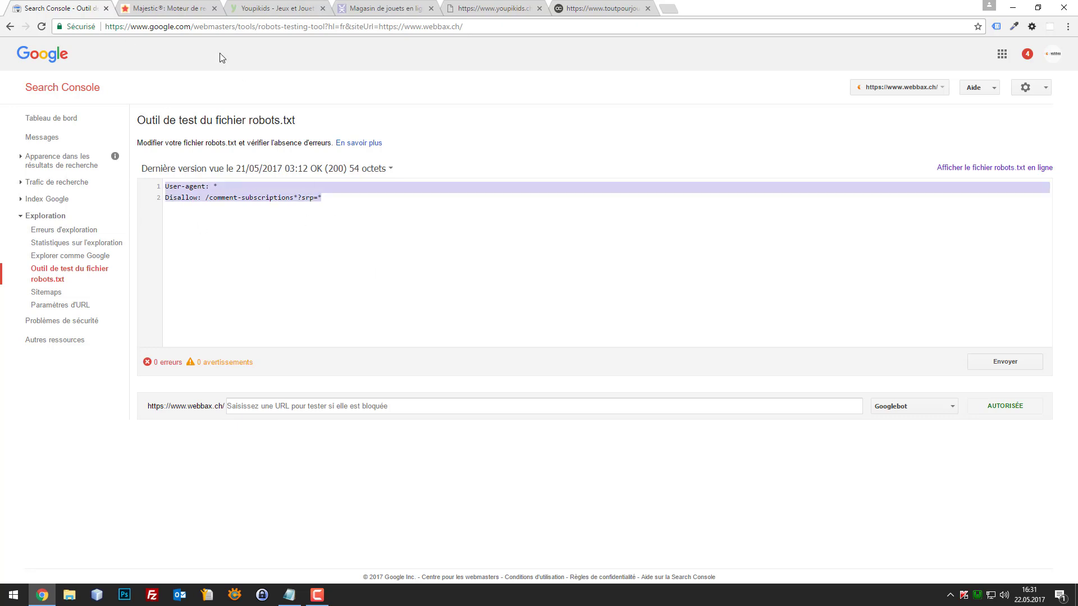
Close the Youpikids and Toutpourjouer robots.txt tabs, then return to the Youpikids homepage.
left_click(168, 4)
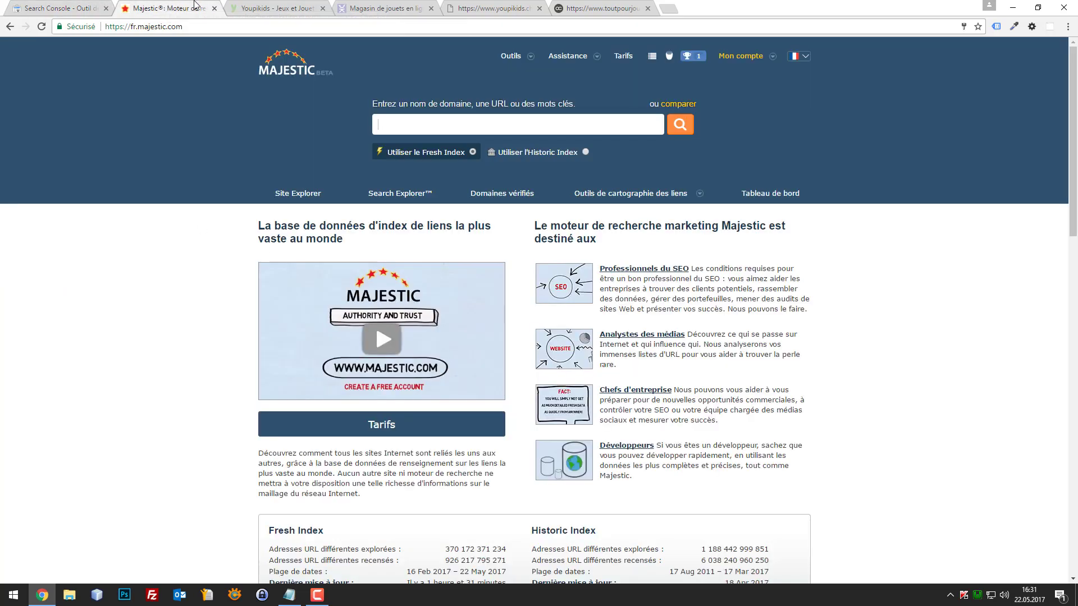
left_click(478, 4)
key("ctrl+w")
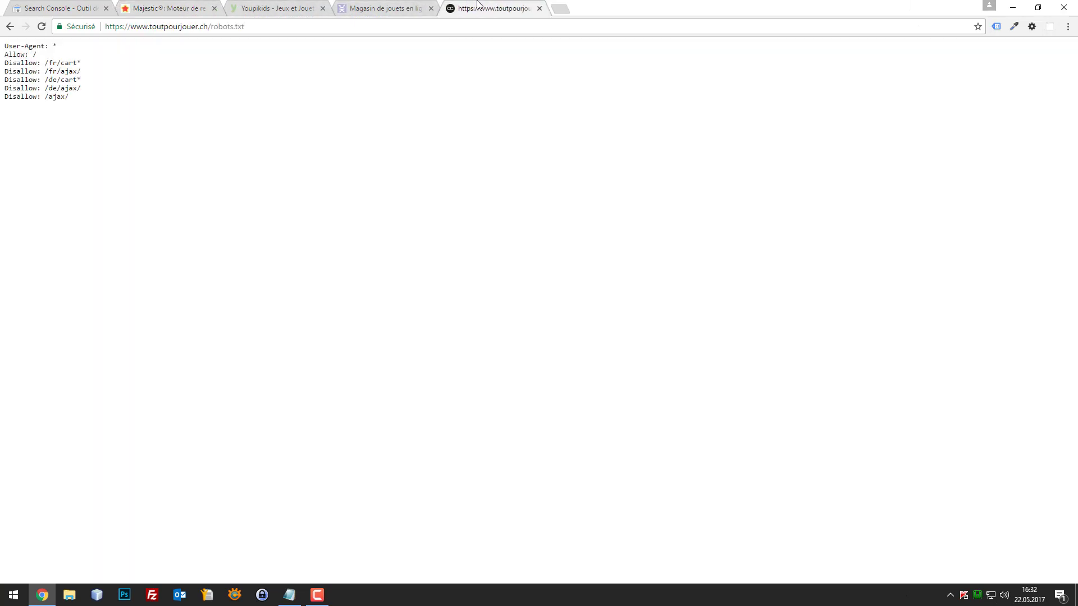
key("ctrl+w")
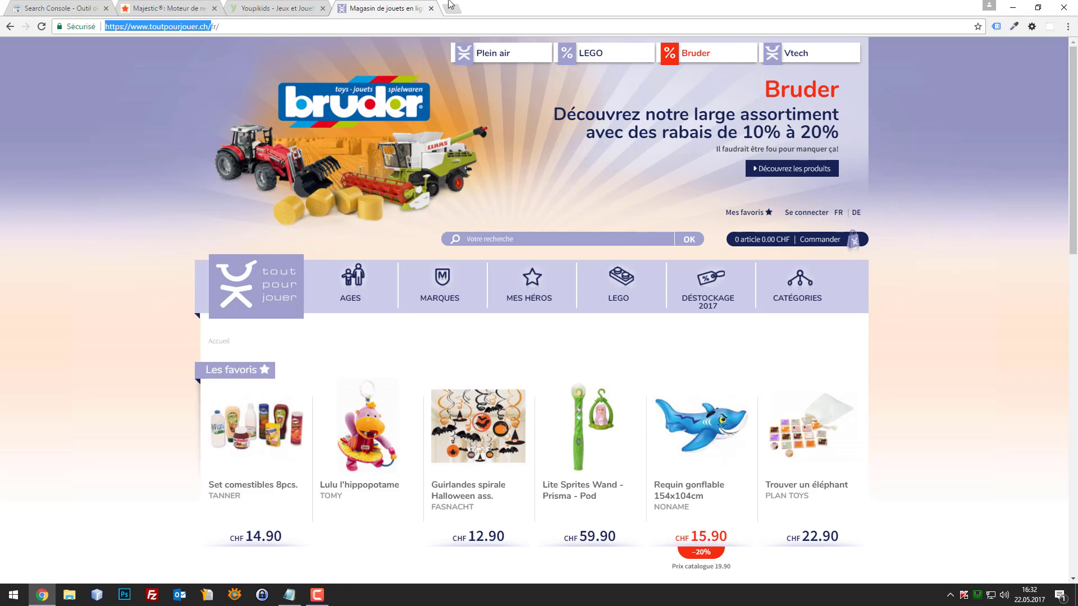
left_click(128, 8)
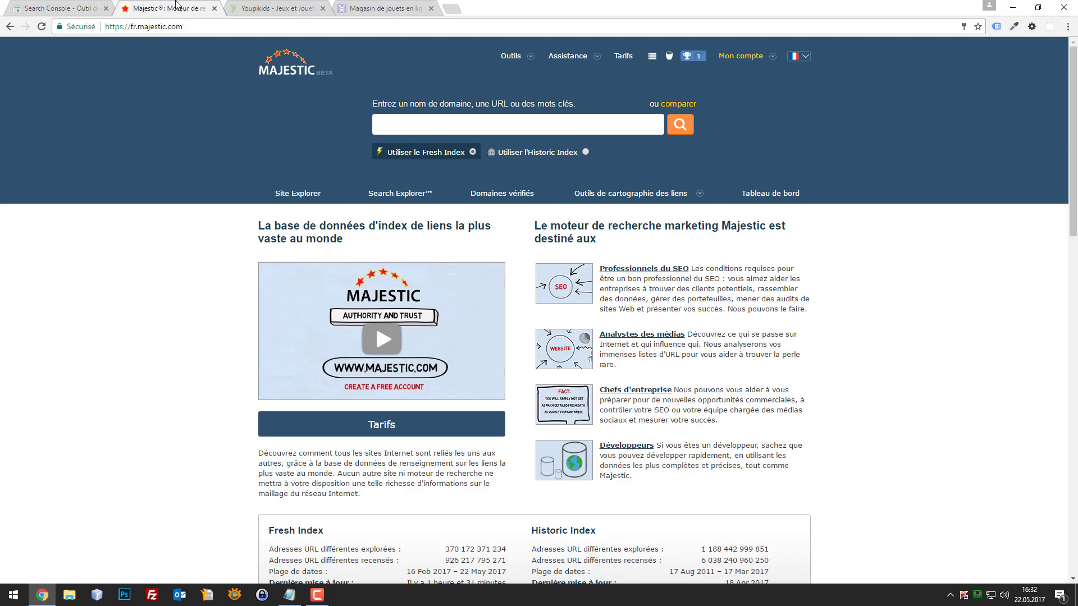
left_click(243, 7)
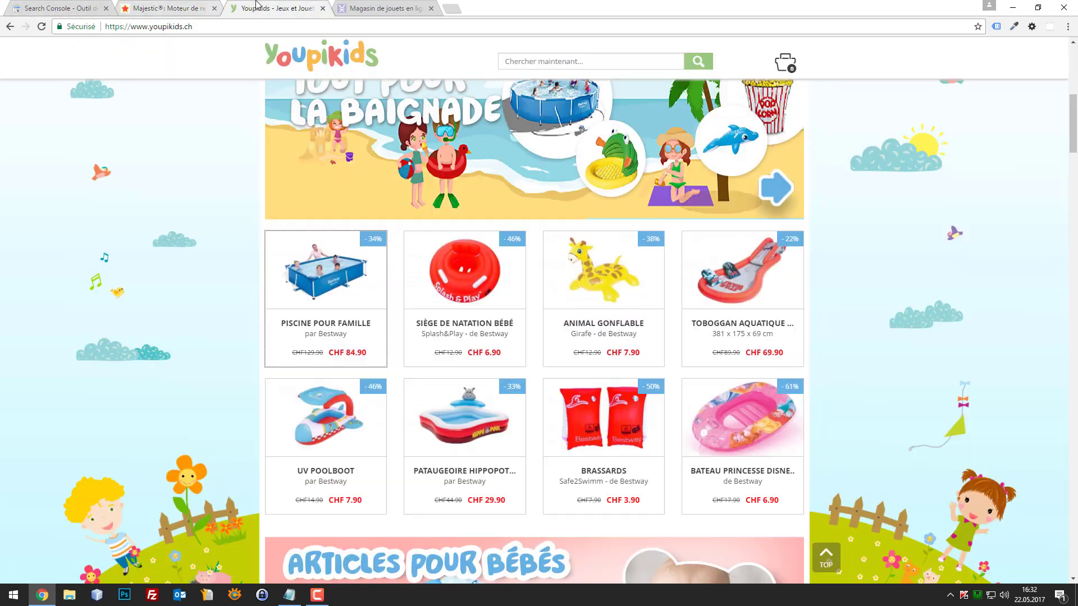
View the Youpikids page source, search it for 'site', then close it.
right_click(104, 125)
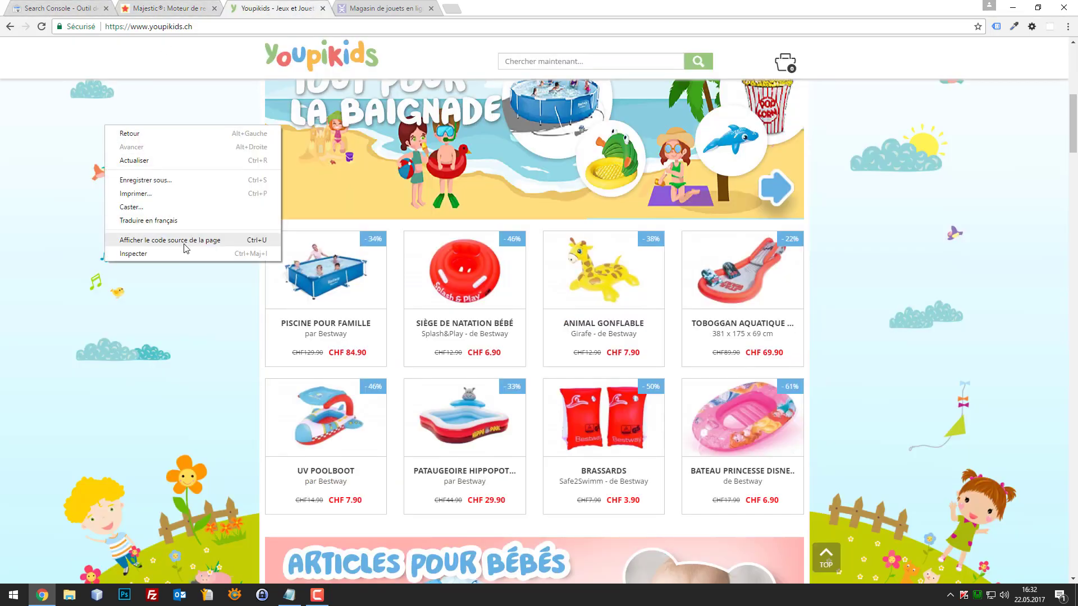
left_click(184, 241)
key("ctrl+f")
type("sitemap")
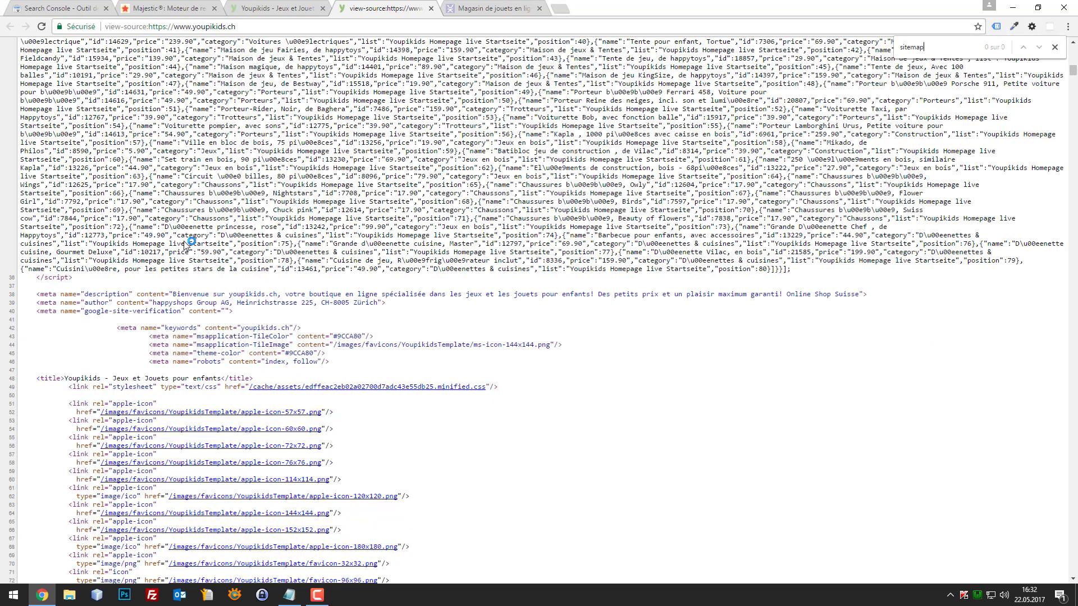
key("ctrl+w")
Load youpikids.ch/sitemap.xml in a new tab, which returns a 404 error.
left_click(230, 23)
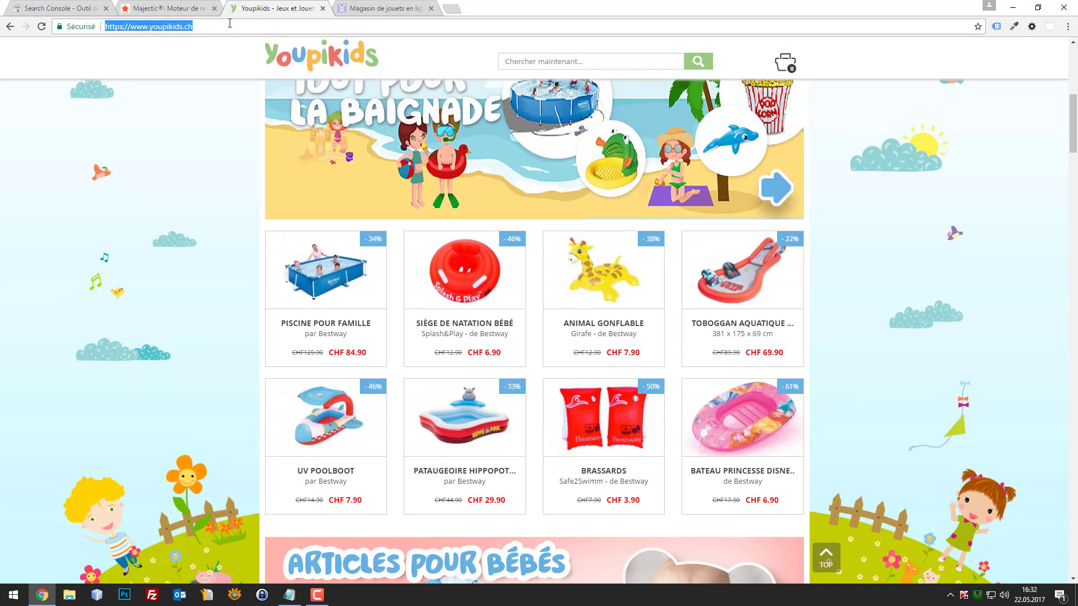
key("ctrl+c")
key("ctrl+t")
key("ctrl+v")
type("sitema")
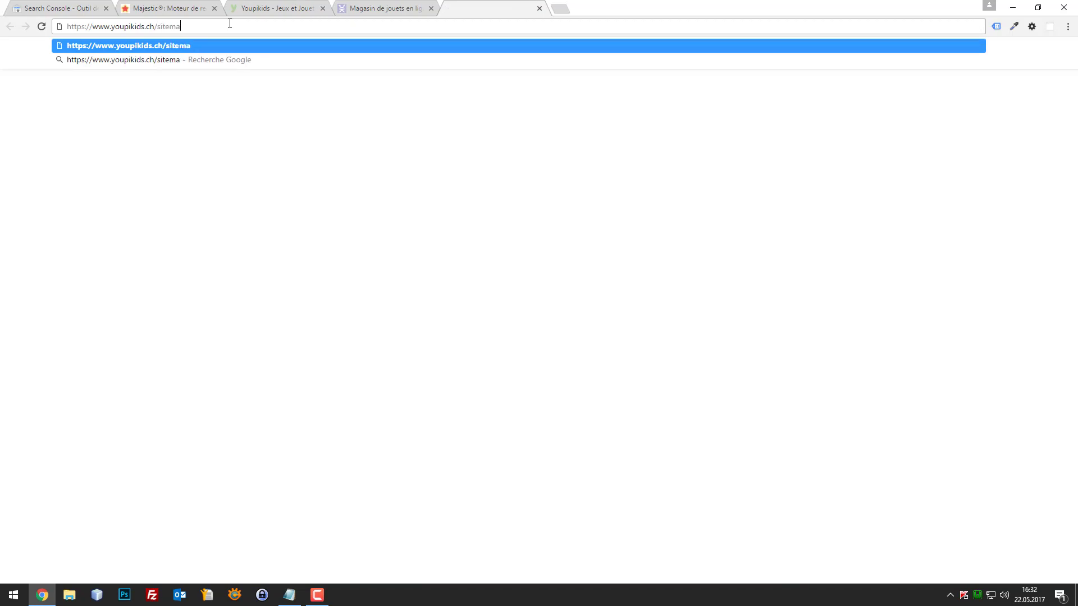
type("p.xml")
key("Return")
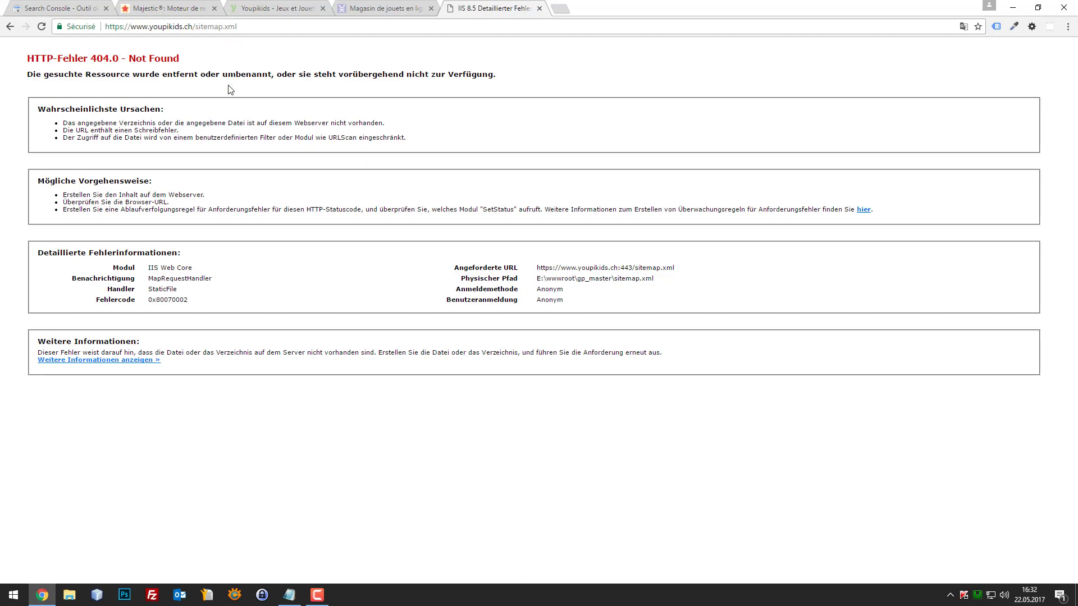
Load toutpourjouer.ch/sitemap.xml in a new tab to show its sitemap index.
left_click(358, 7)
left_click(207, 26)
left_click_drag(206, 27, 62, 26)
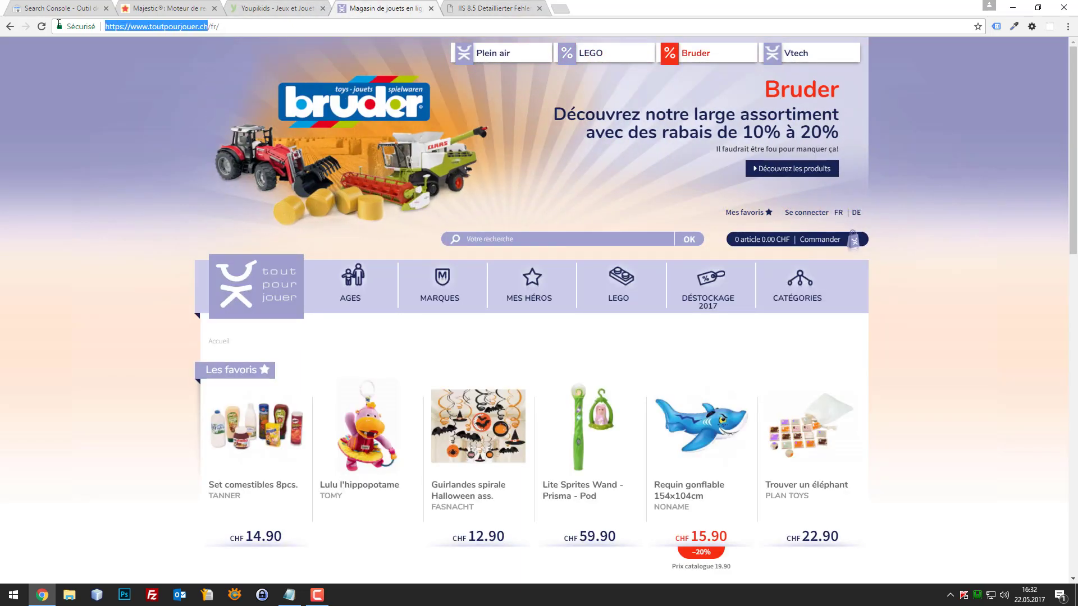
key("ctrl+c")
key("ctrl+t")
key("ctrl+v")
type("sitemapx")
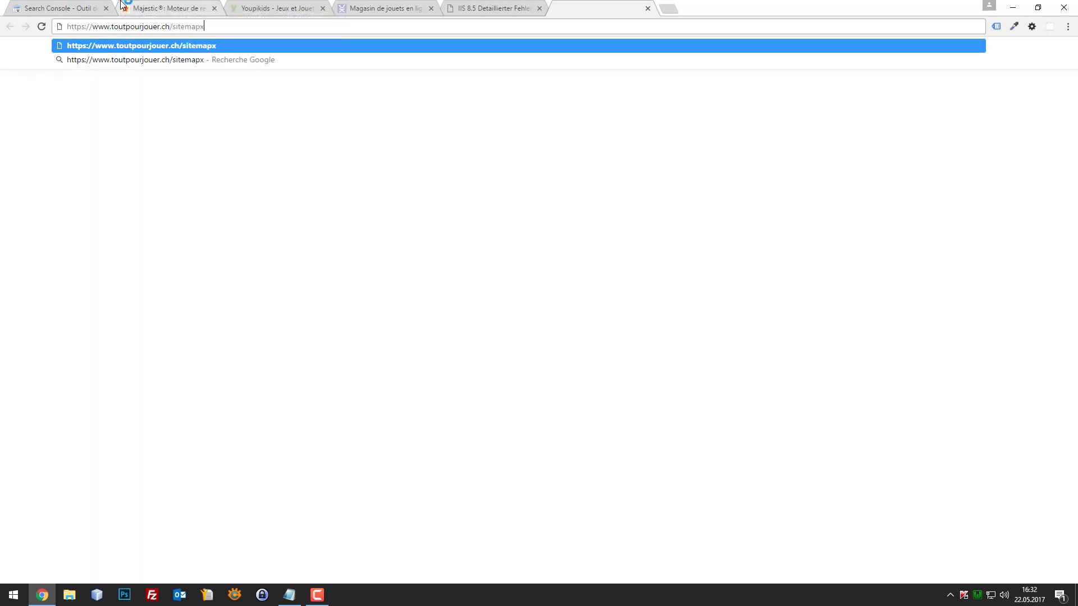
key("BackSpace")
type(".xml")
key("Return")
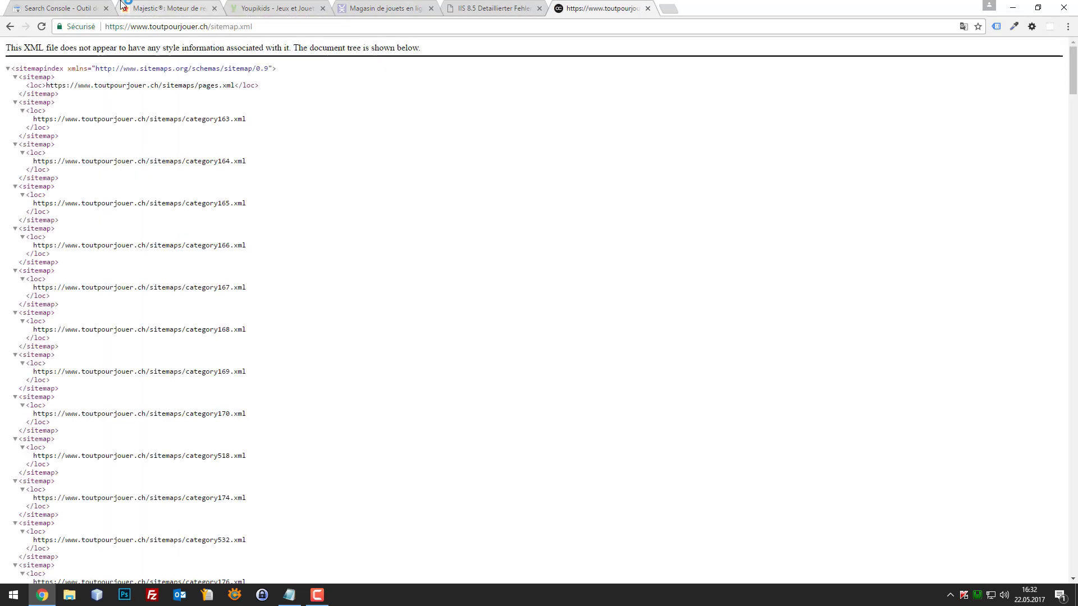
scroll(676, 108, "down", 5)
scroll(681, 128, "up", 5)
scroll(94, 141, "down", 5)
scroll(183, 115, "up", 5)
left_click_drag(17, 67, 337, 440)
left_click(554, 219)
scroll(553, 174, "down", 20)
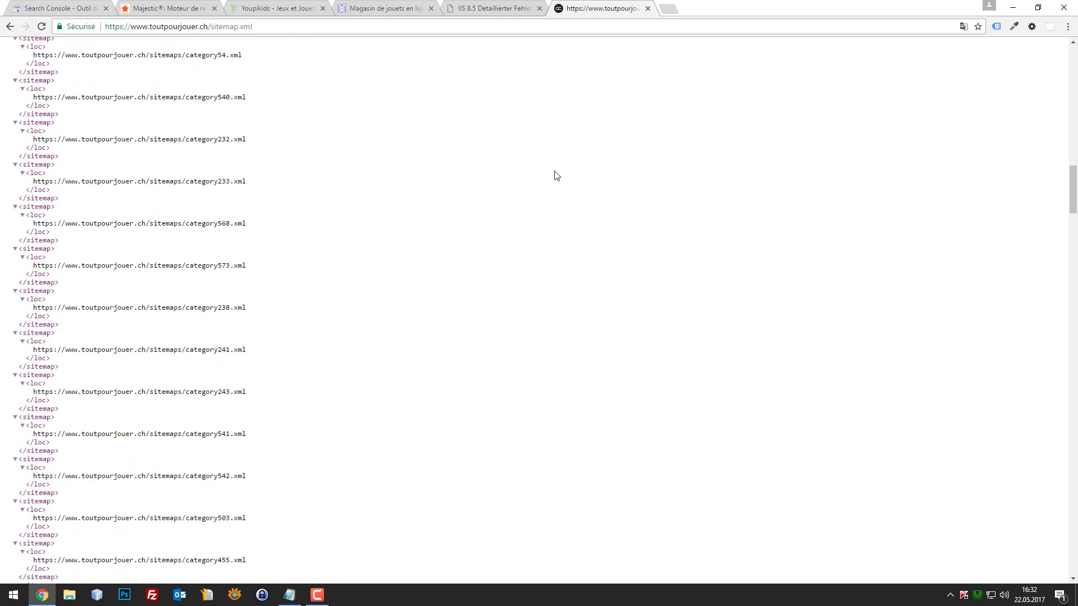
scroll(488, 149, "down", 2)
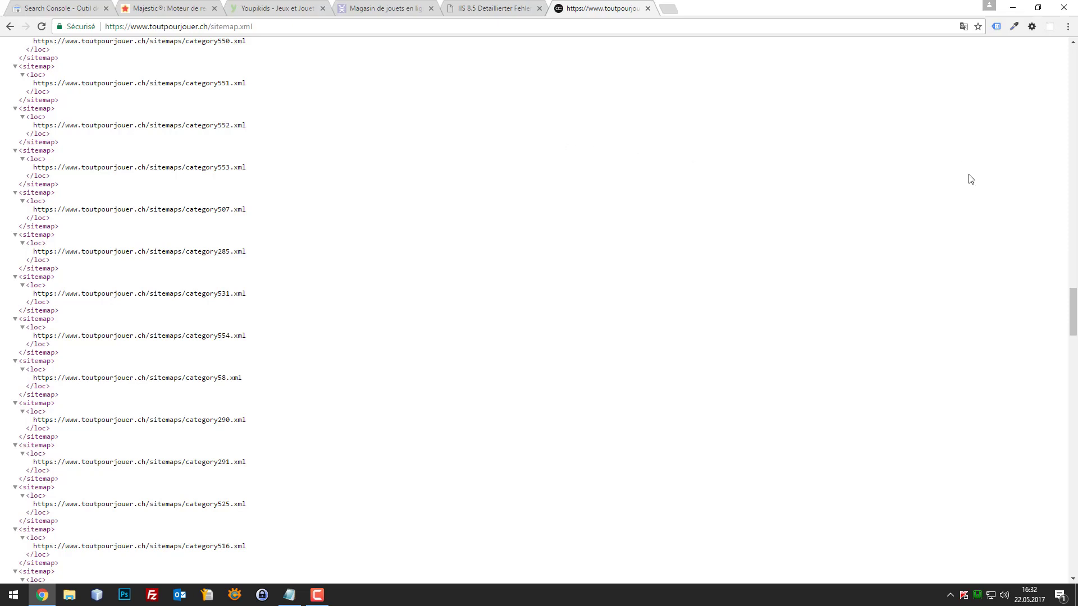
scroll(645, 180, "down", 20)
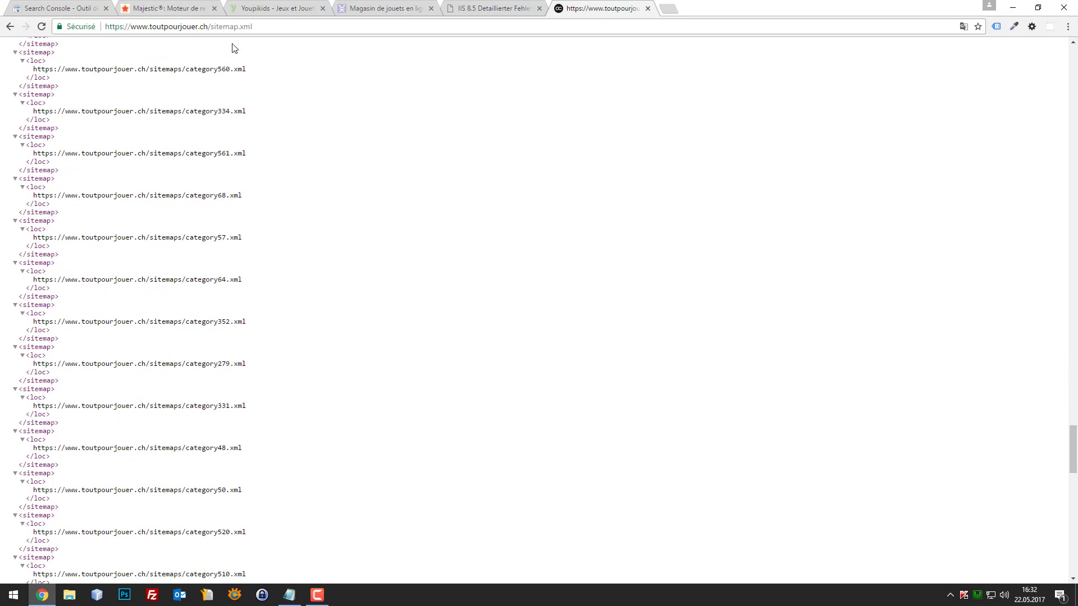
Open and reload the webbax.ch Sitemaps report in Search Console and try adding a sitemap.
left_click(60, 8)
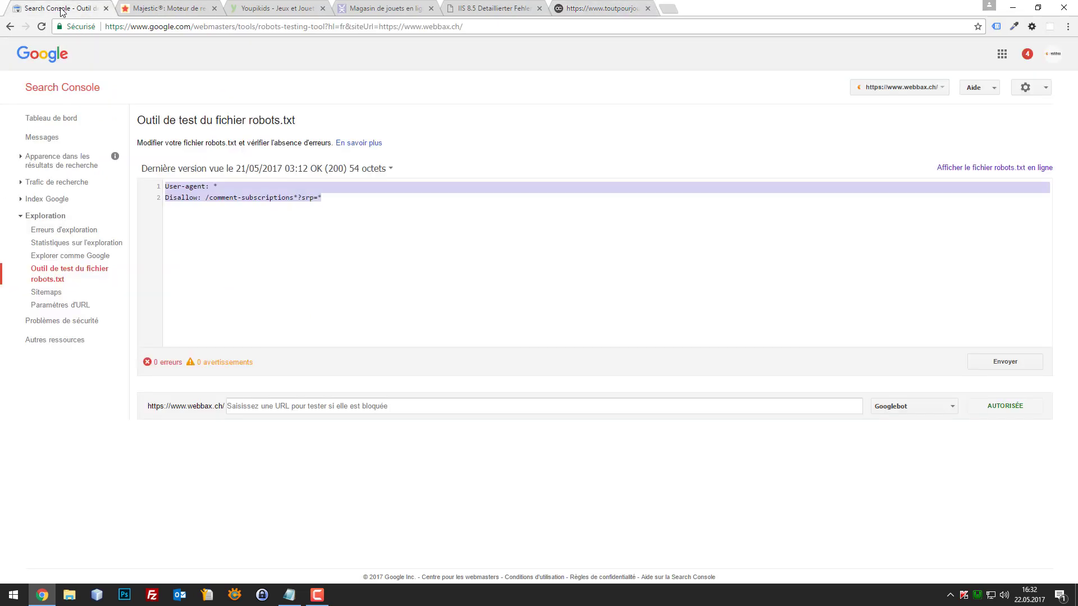
left_click(46, 293)
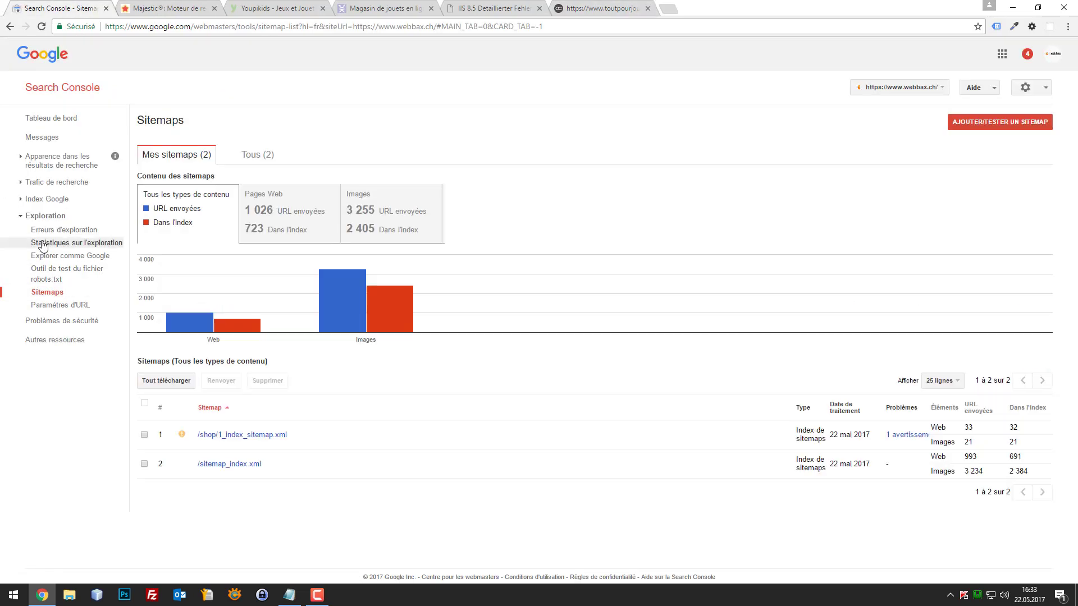
left_click(47, 293)
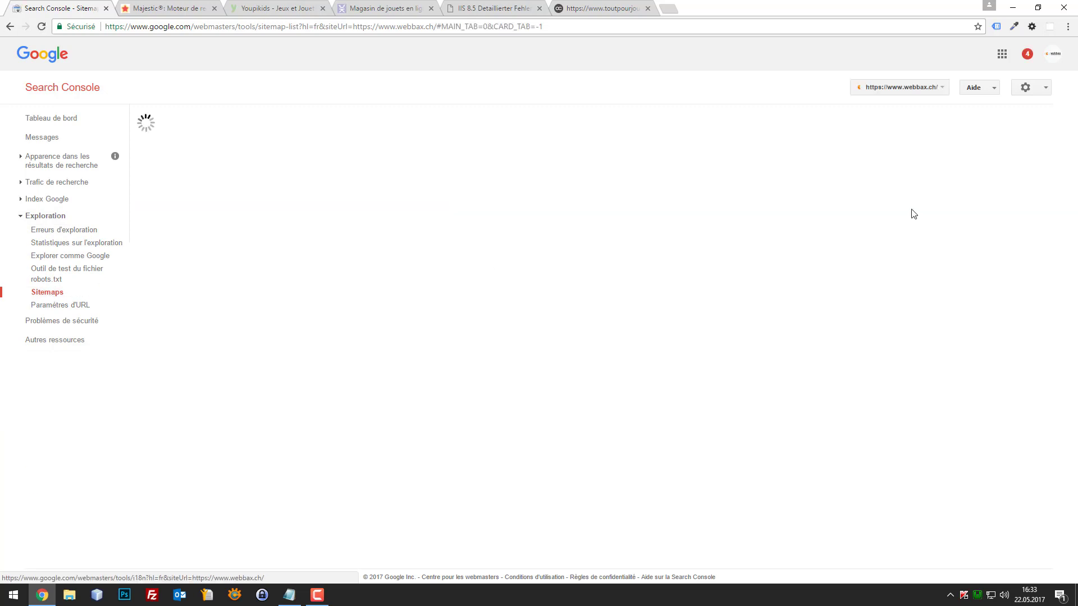
left_click(999, 122)
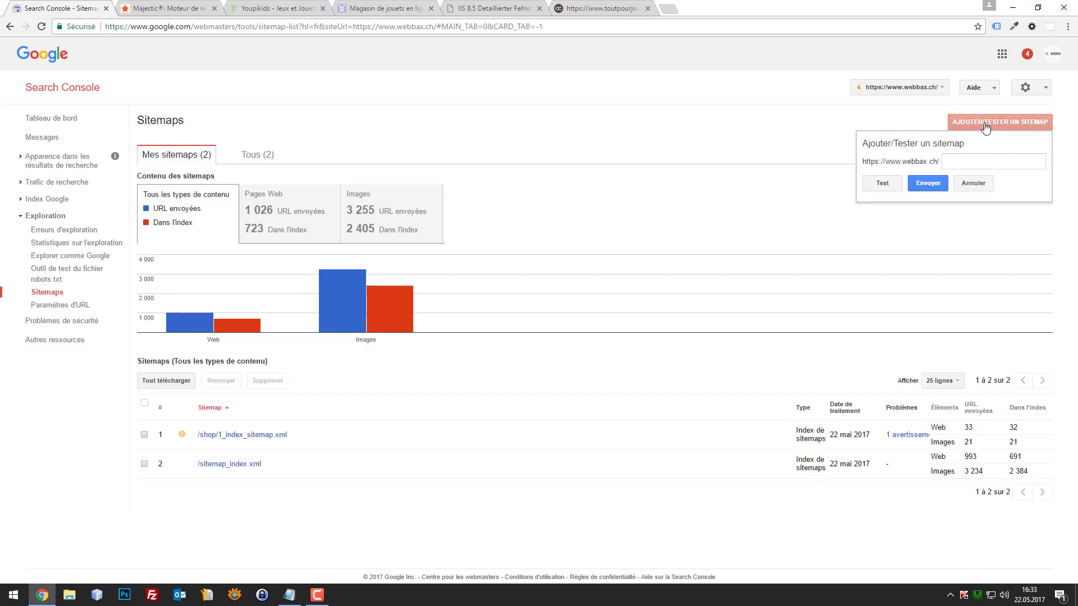
left_click(965, 166)
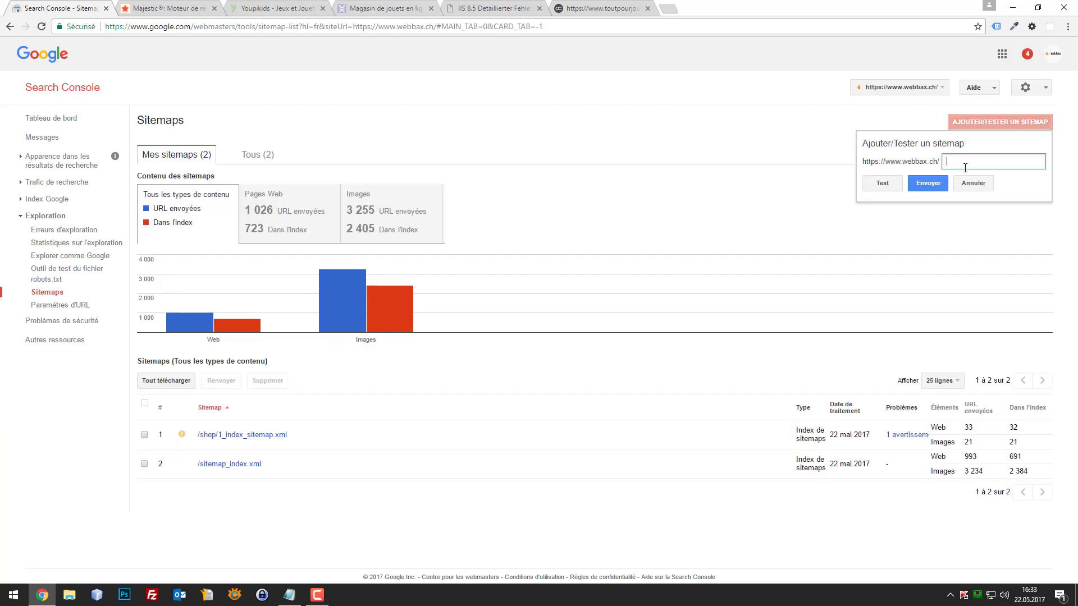
left_click(969, 427)
Inspect /shop/1_index_sitemap.xml (33 submitted, 32 indexed) and its child /shop/1_fr_0_sitemap.xml.
left_click(237, 437)
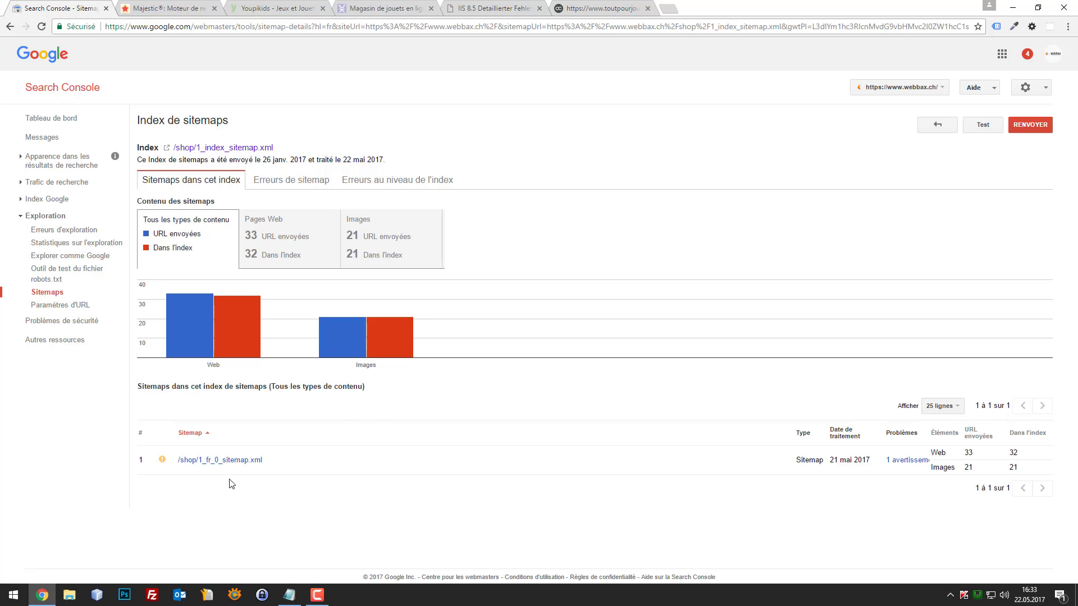
left_click(232, 462)
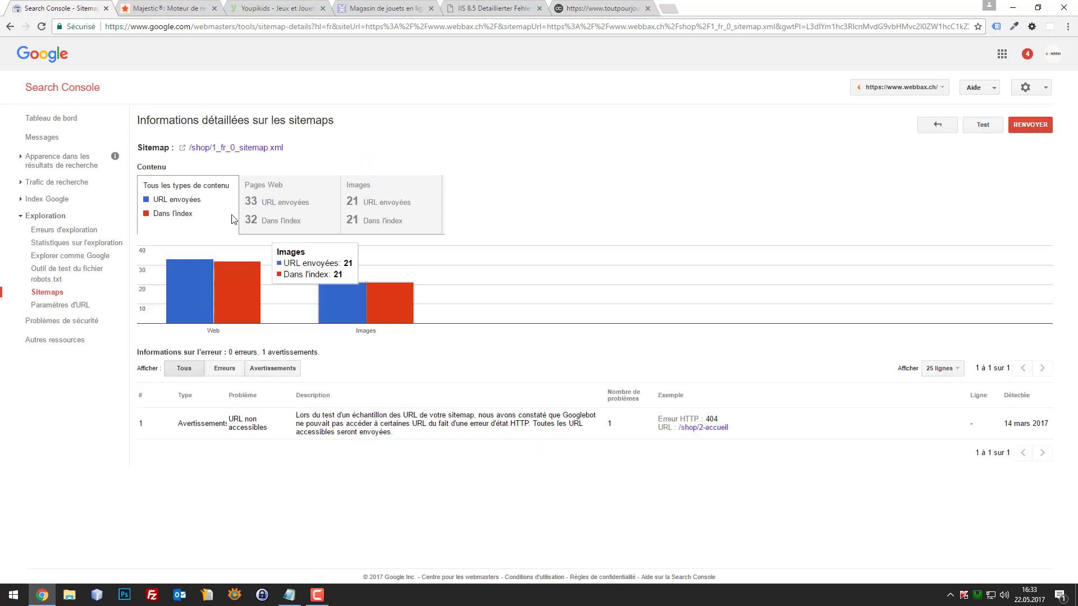
left_click(10, 27)
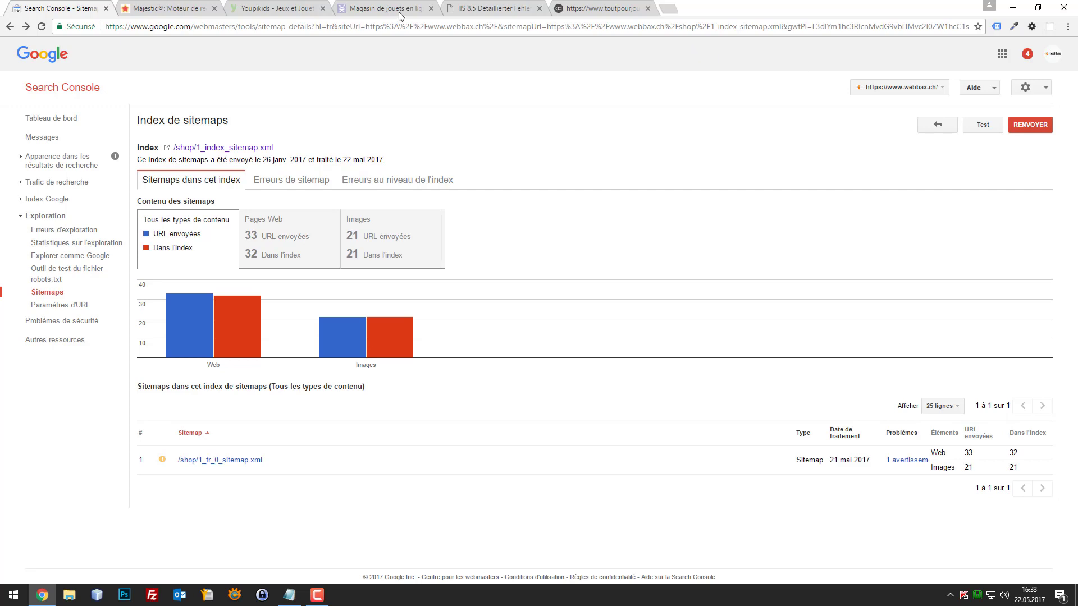
left_click(611, 7)
Close the sitemap and 404 tabs and open the toutpourjouer 'Requin gonflable' product page.
key("ctrl+w")
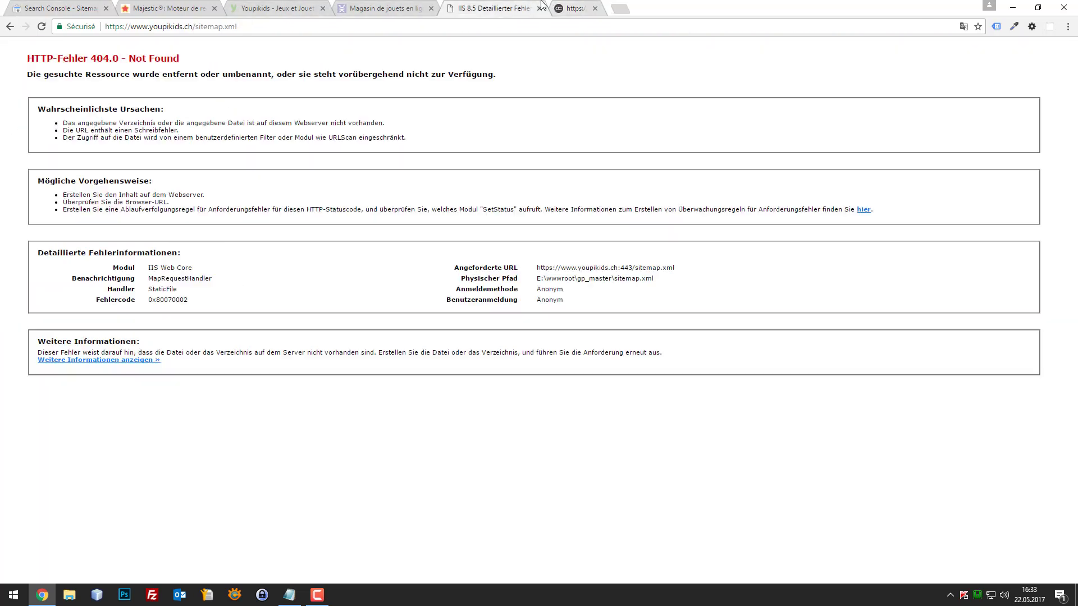
key("ctrl+w")
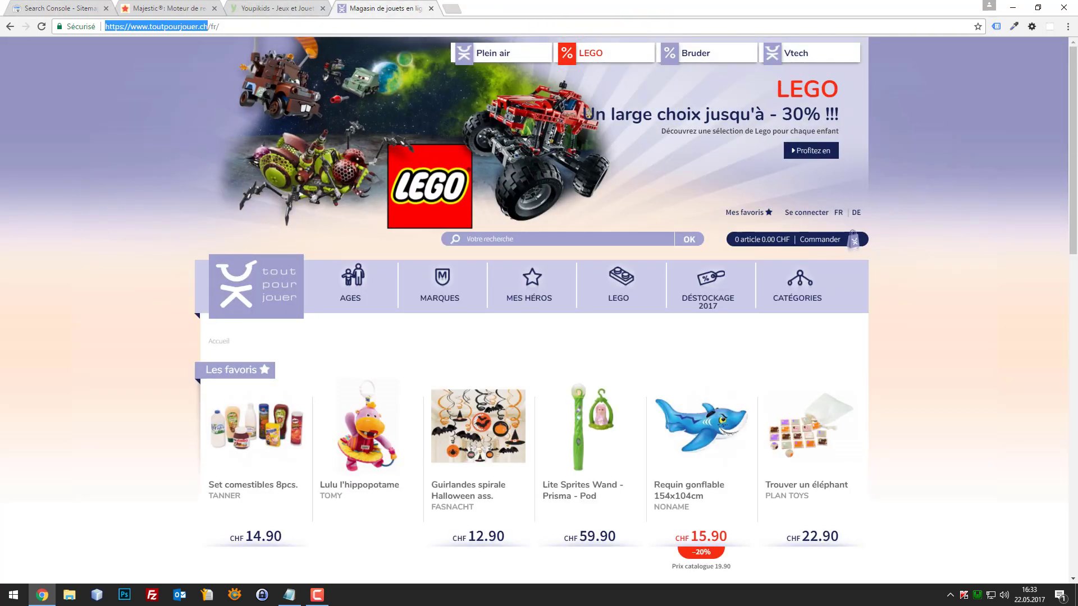
key("alt+Tab")
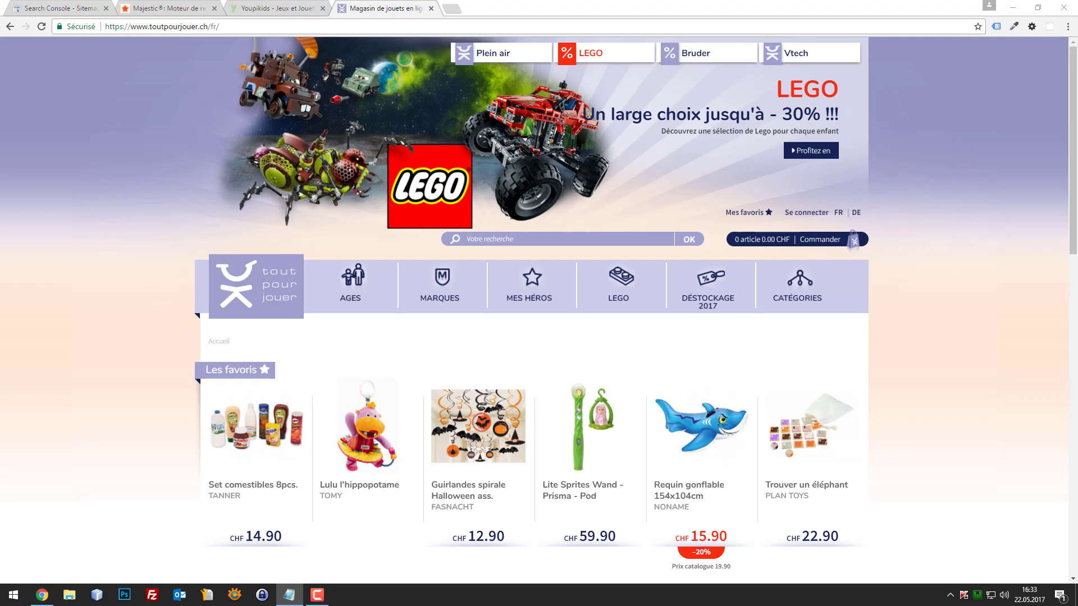
scroll(926, 385, "down", 4)
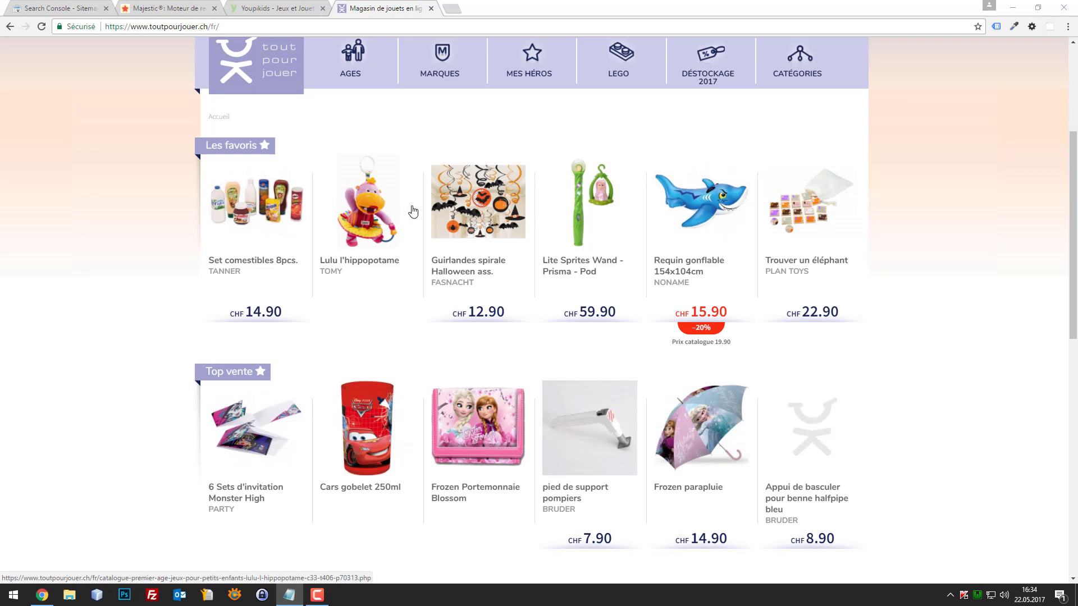
scroll(449, 230, "up", 4)
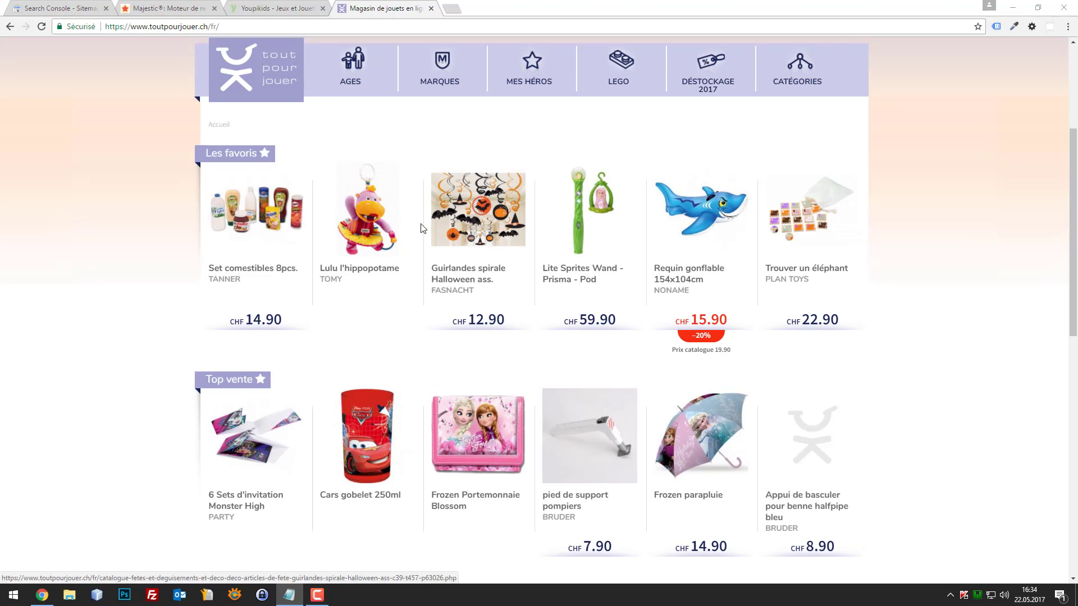
scroll(565, 355, "down", 3)
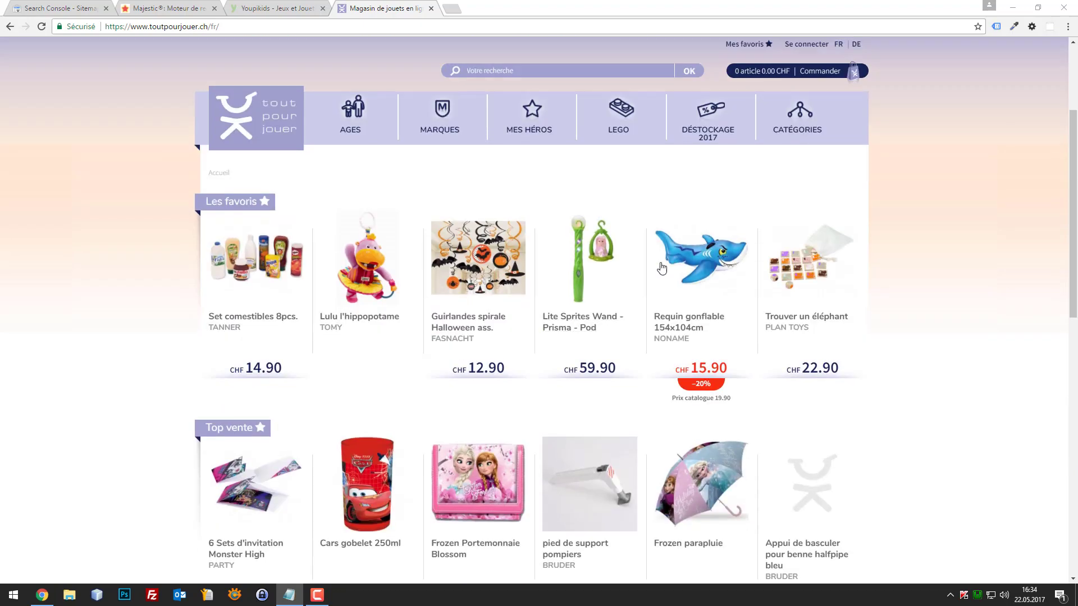
left_click(698, 258)
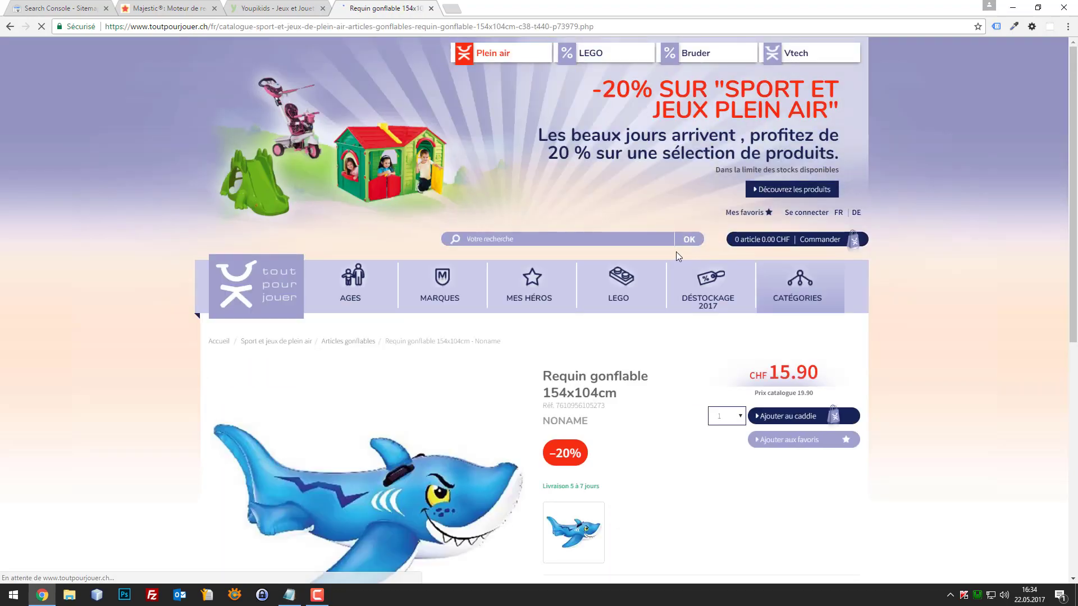
Select the description sentence 'Requin gonflable 154x104cm avec 2 poignées.' on the shark page.
mouse_move(415, 263)
scroll(414, 257, "down", 3)
scroll(505, 320, "up", 3)
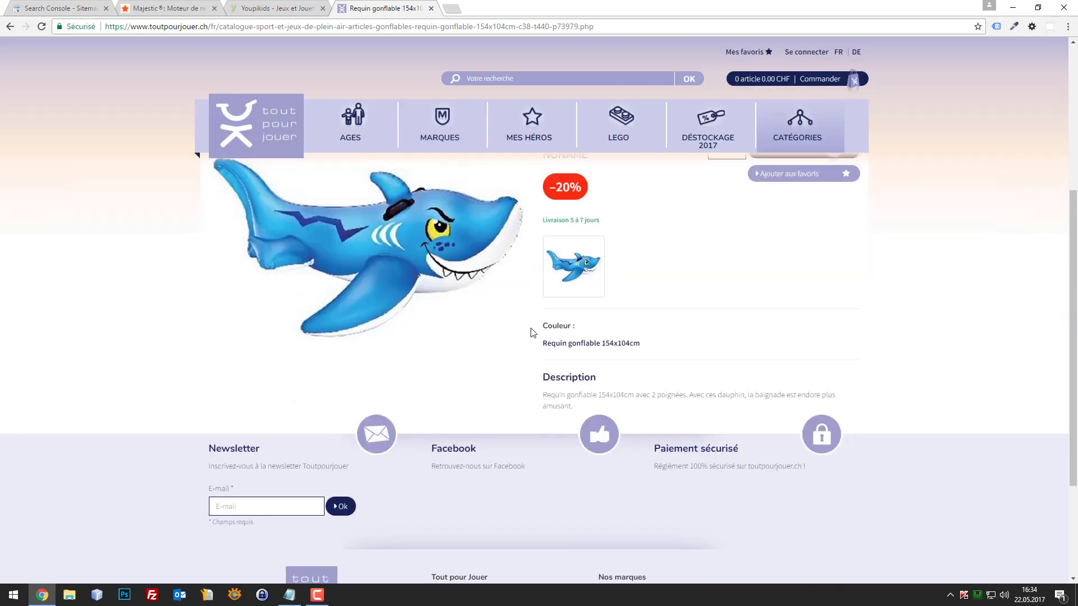
scroll(765, 257, "down", 2)
scroll(558, 262, "up", 3)
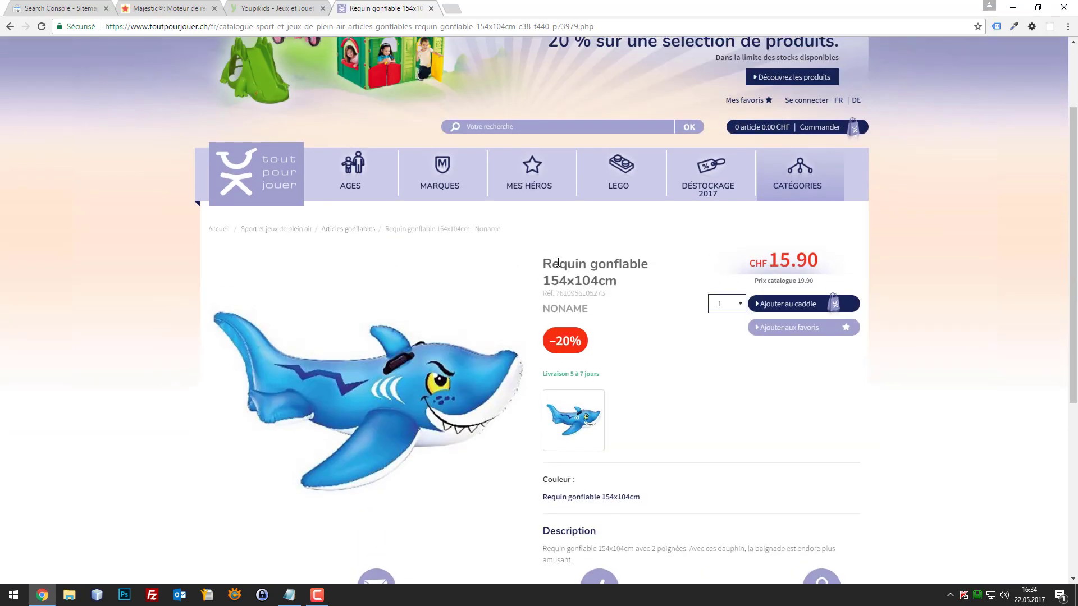
left_click_drag(643, 265, 558, 264)
left_click(558, 264)
scroll(633, 312, "down", 1)
scroll(632, 311, "down", 2)
scroll(633, 311, "up", 1)
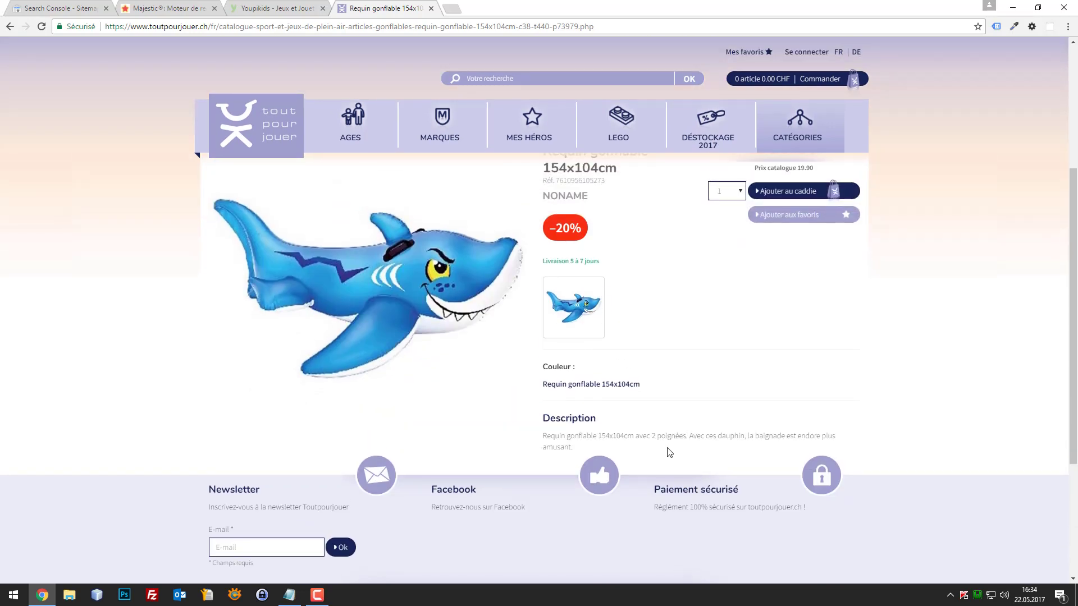
left_click_drag(589, 451, 617, 431)
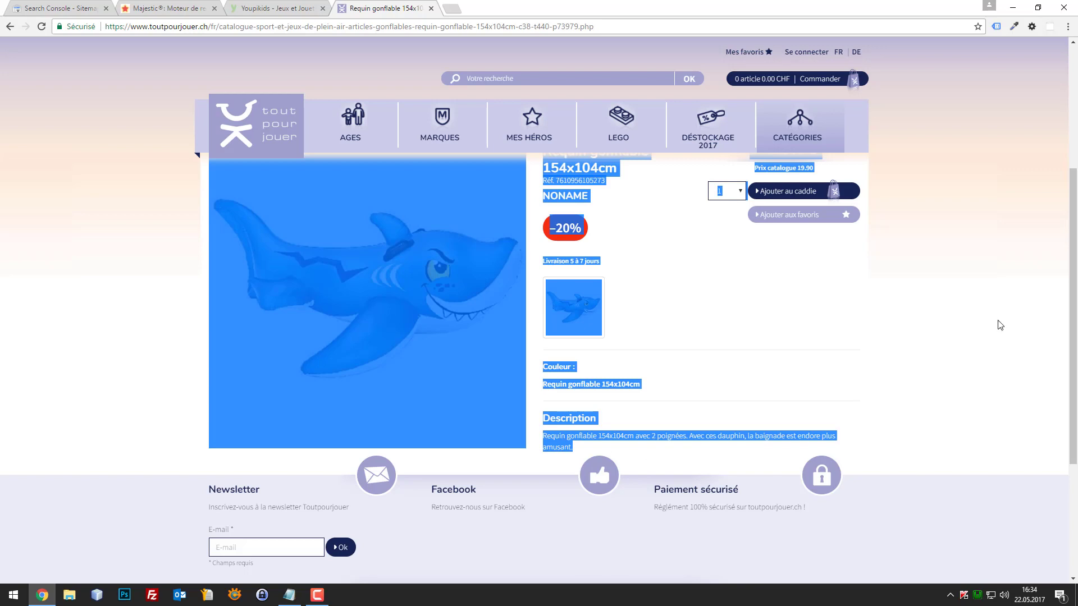
left_click(588, 431)
left_click_drag(581, 449, 691, 440)
left_click(548, 439)
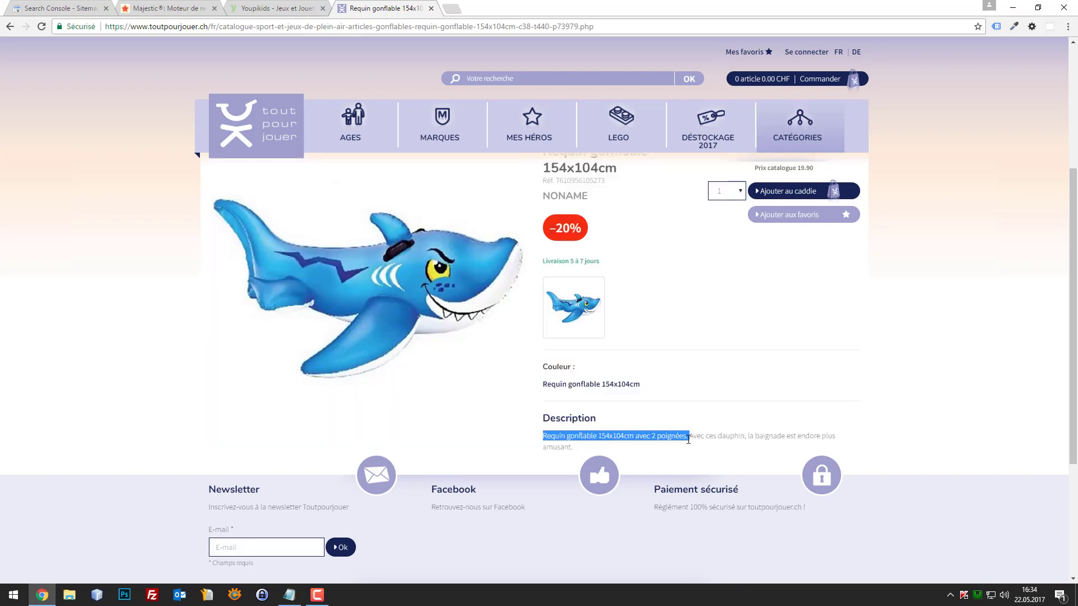
Google the sentence 'Requin gonflable 154x104cm avec 2 poignées.' and compare results with the product page.
right_click(689, 438)
left_click(688, 436)
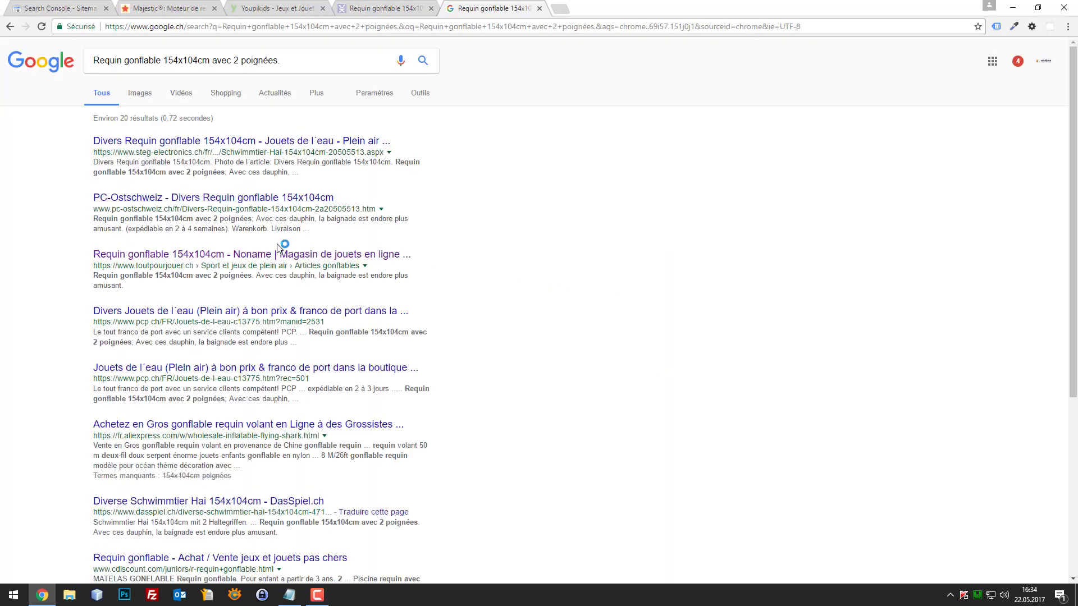
left_click(406, 9)
left_click(496, 5)
left_click(387, 7)
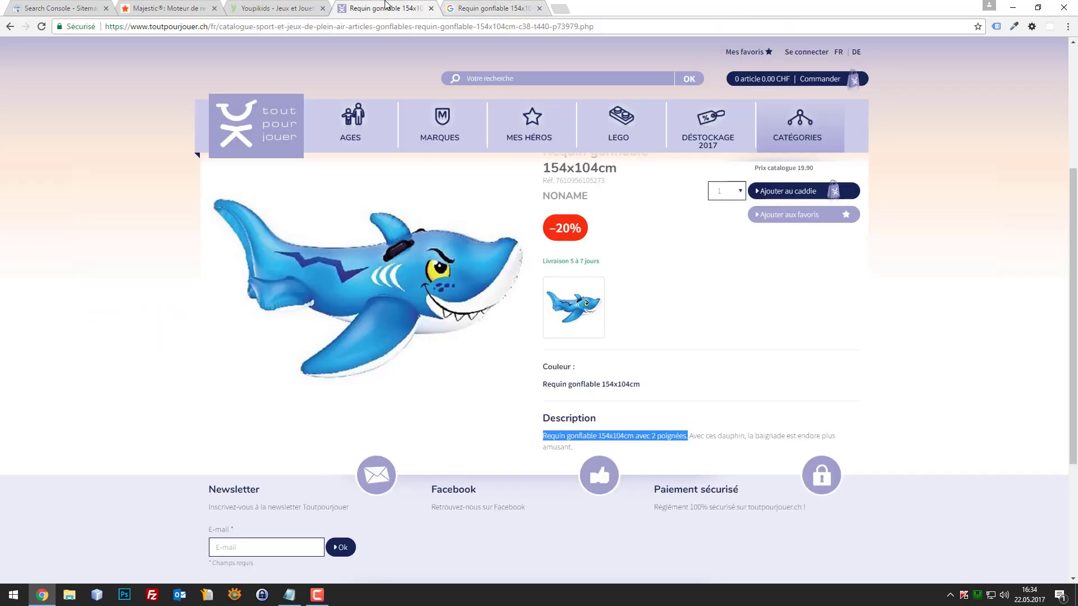
left_click(470, 6)
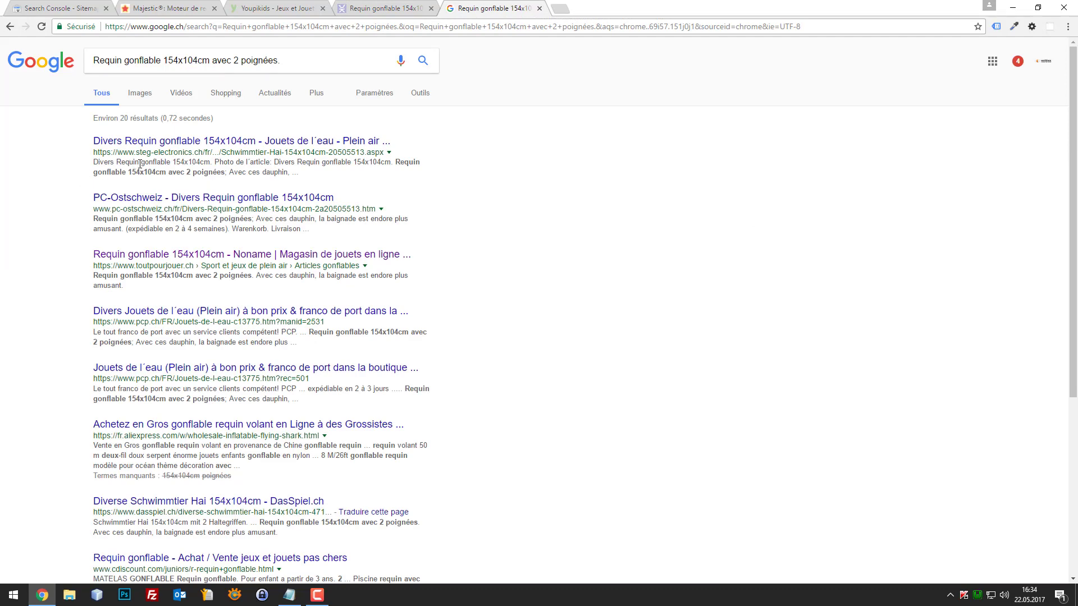
Open the STEG shark result in a new tab placed beside the toutpourjouer page.
right_click(191, 144)
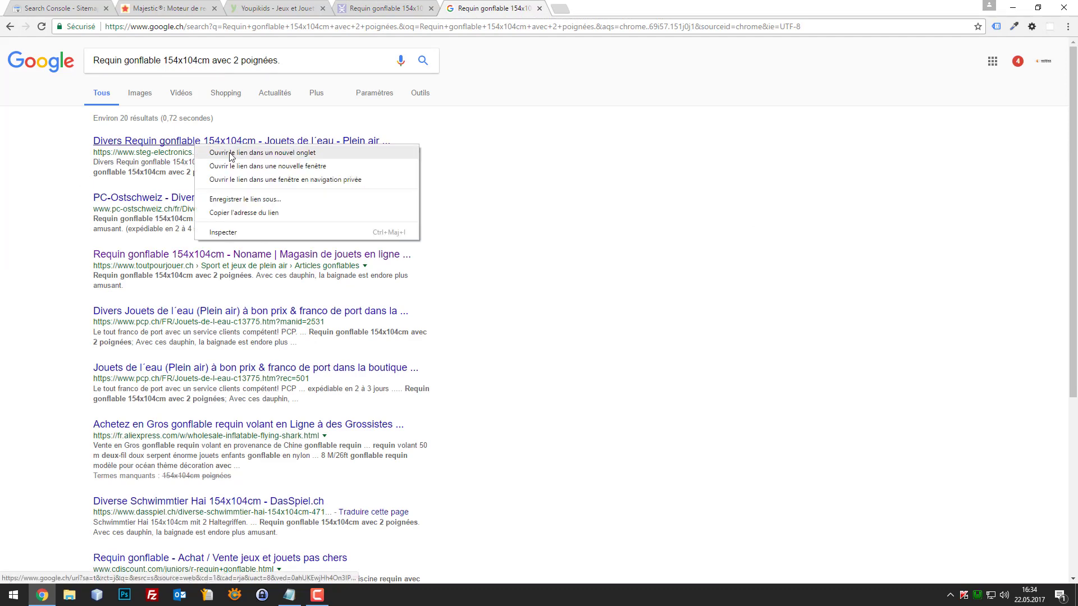
left_click(213, 150)
left_click_drag(605, 8, 494, 9)
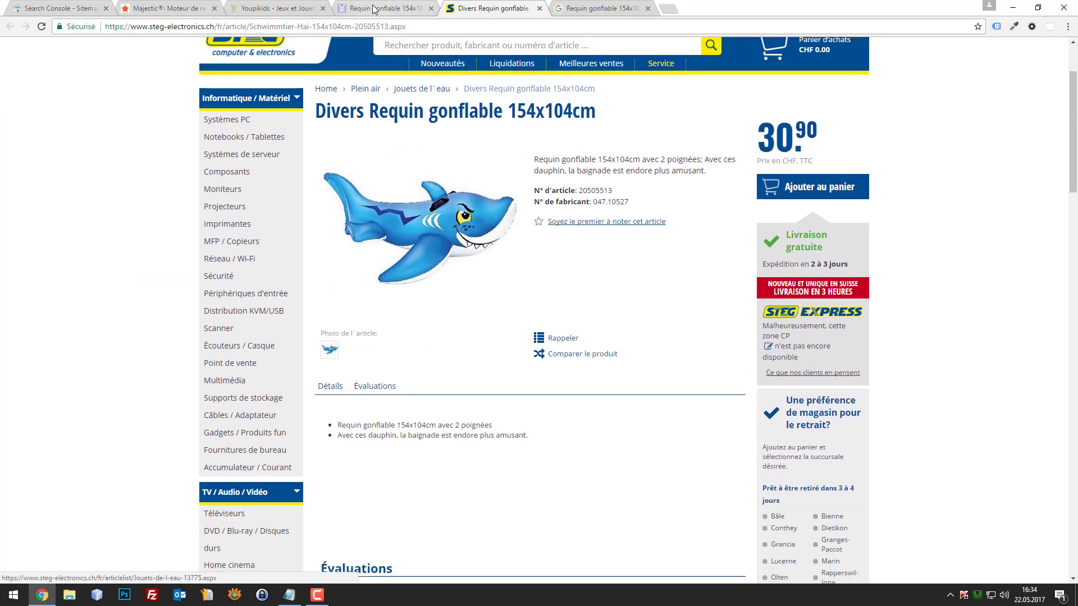
left_click(419, 8)
left_click(473, 4)
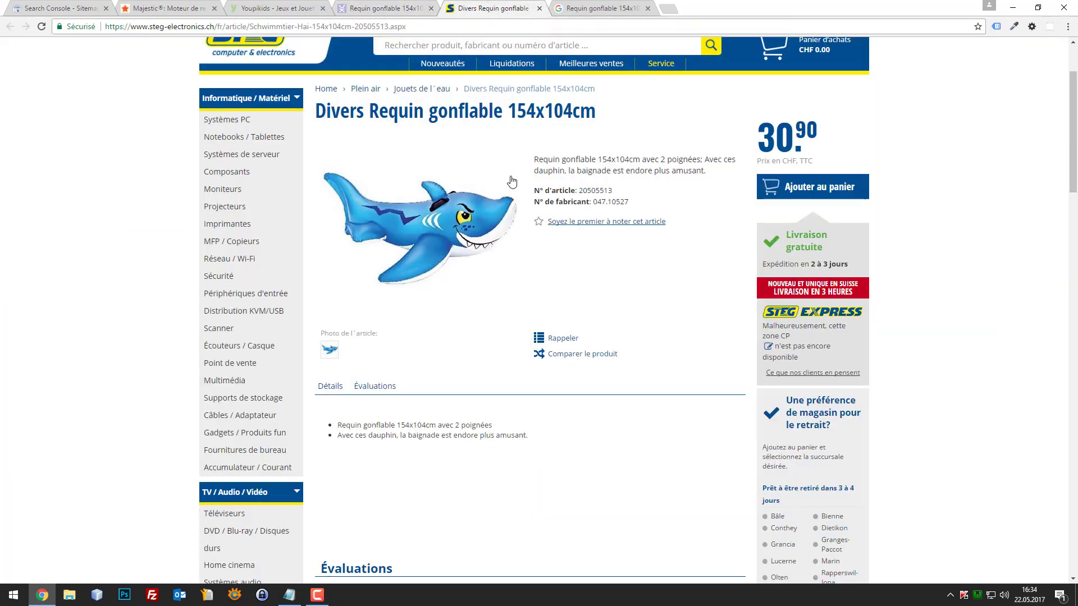
Compare the STEG and toutpourjouer shark pages and mark the 15.90 price.
scroll(500, 174, "up", 2)
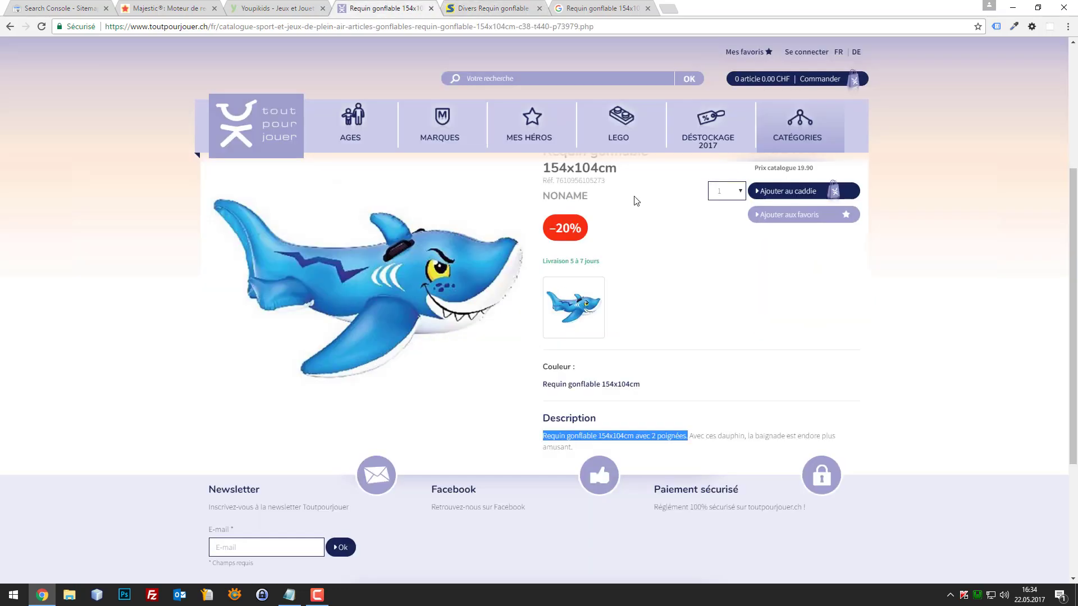
left_click(386, 8)
scroll(558, 169, "down", 2)
left_click(513, 6)
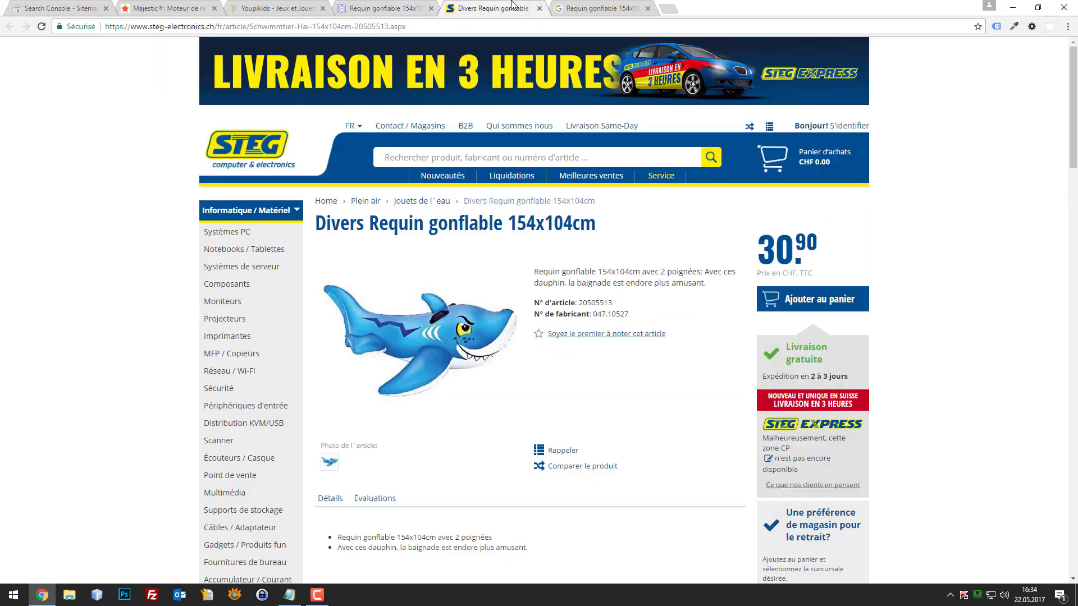
scroll(645, 289, "down", 4)
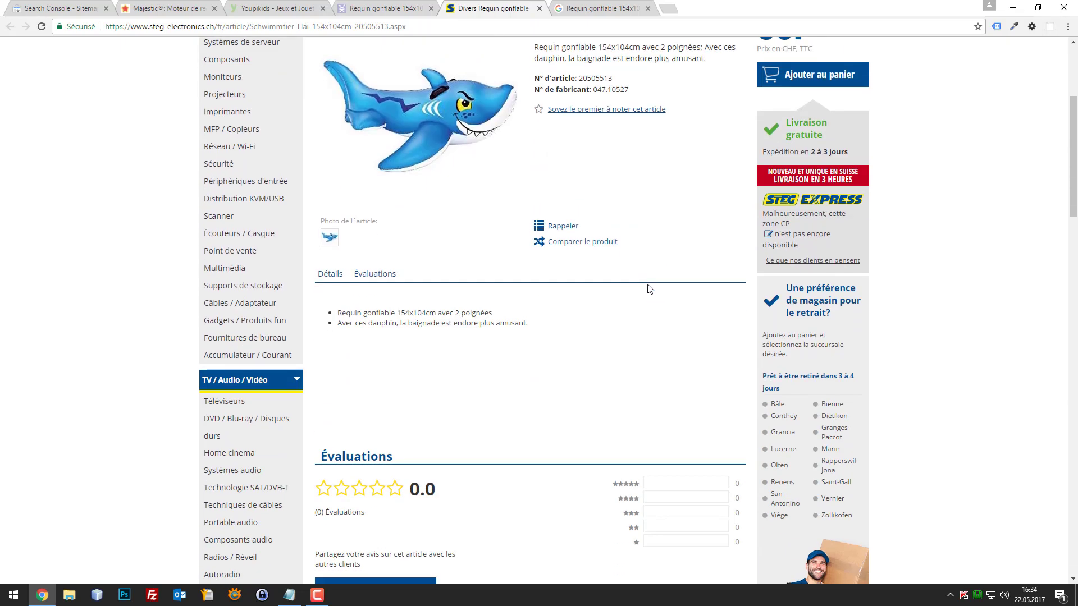
left_click(400, 6)
scroll(752, 370, "up", 3)
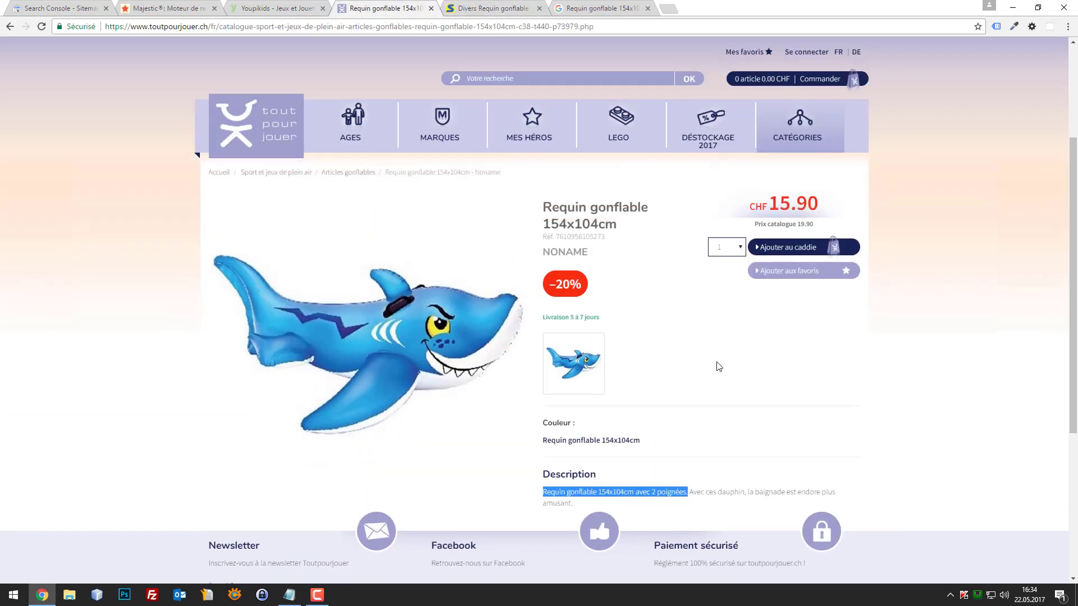
scroll(668, 363, "down", 2)
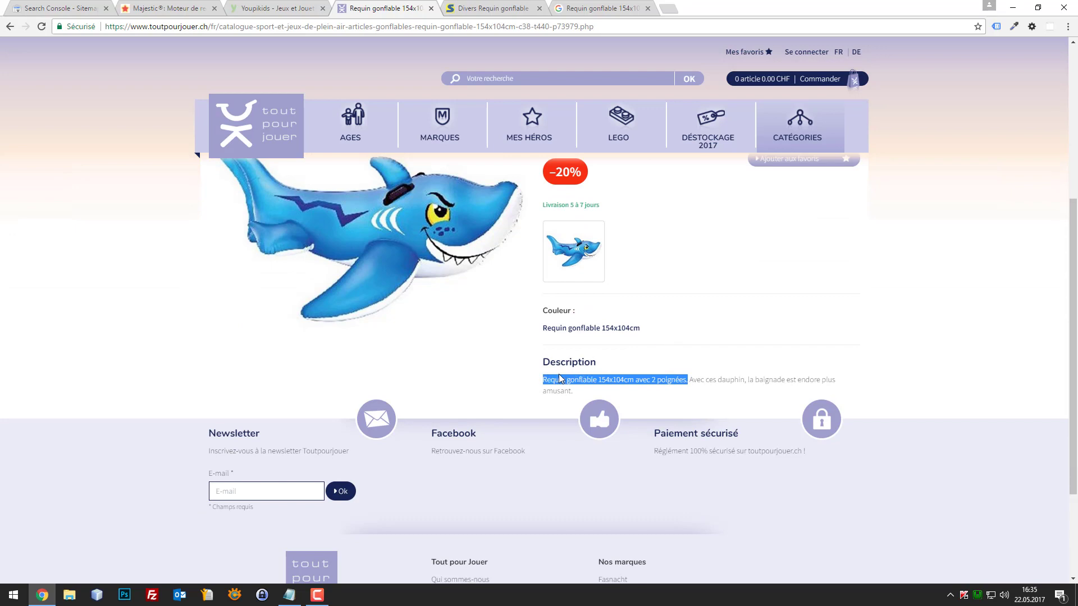
scroll(637, 344, "up", 3)
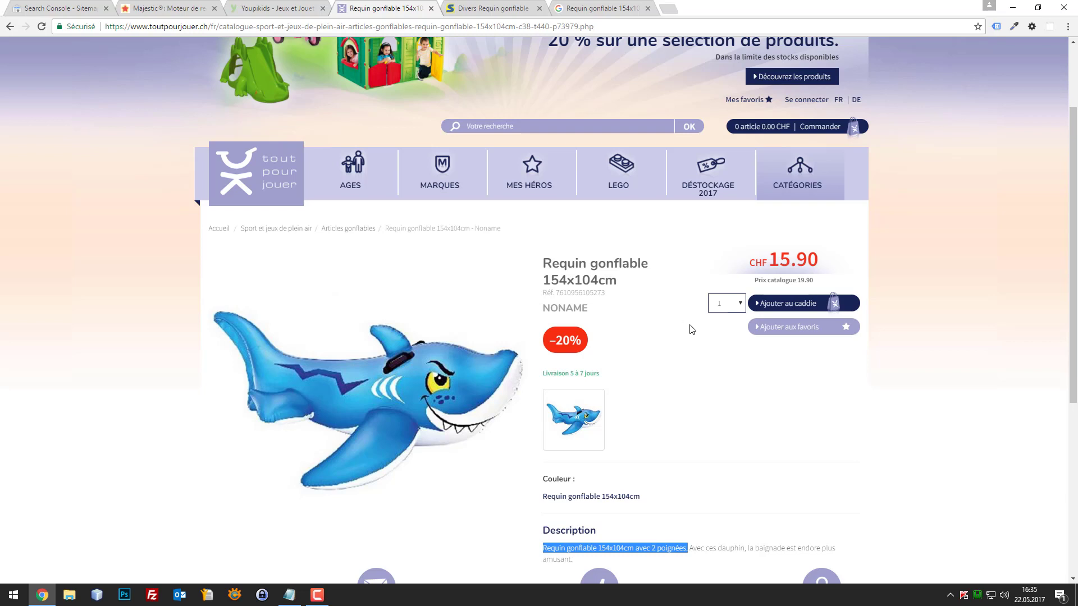
scroll(661, 405, "down", 3)
scroll(637, 348, "up", 3)
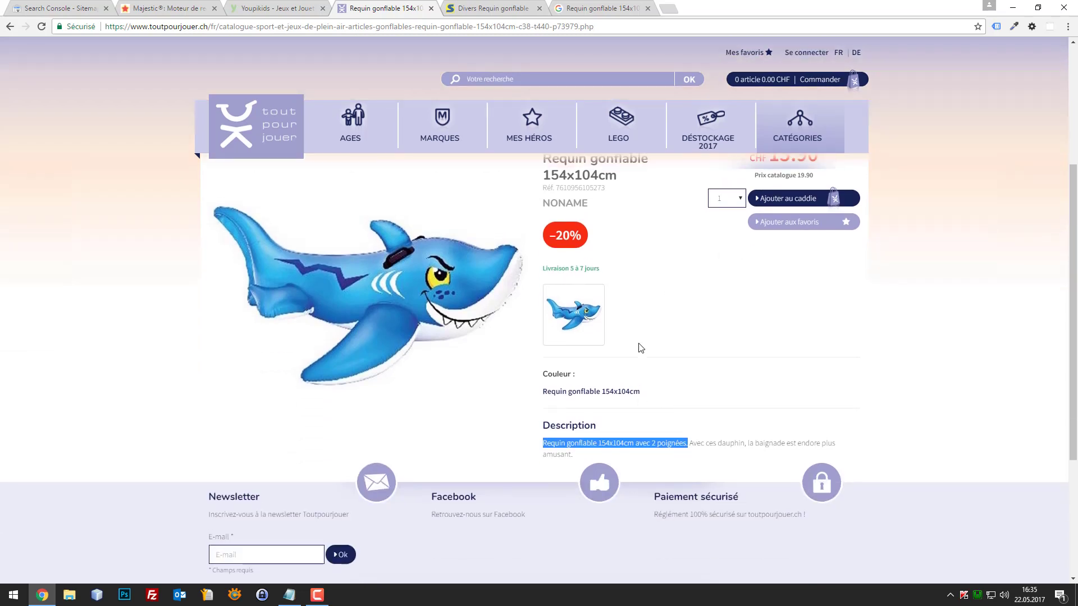
left_click_drag(830, 254, 746, 264)
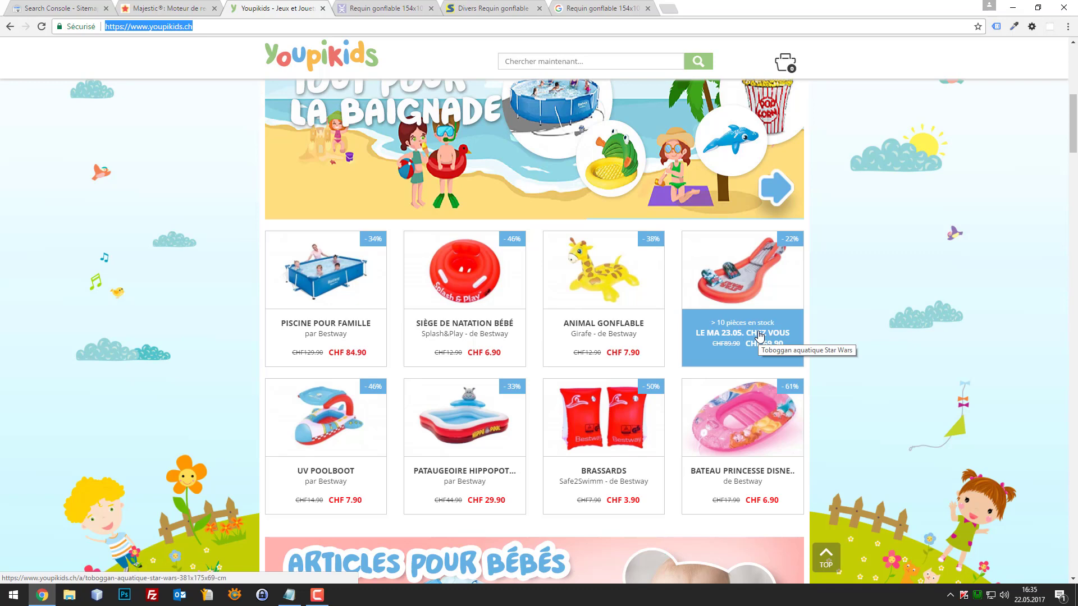
Open the Youpikids baby swim seat page in a new tab and select its Bestway Splash description.
right_click(472, 261)
left_click(510, 271)
left_click(382, 8)
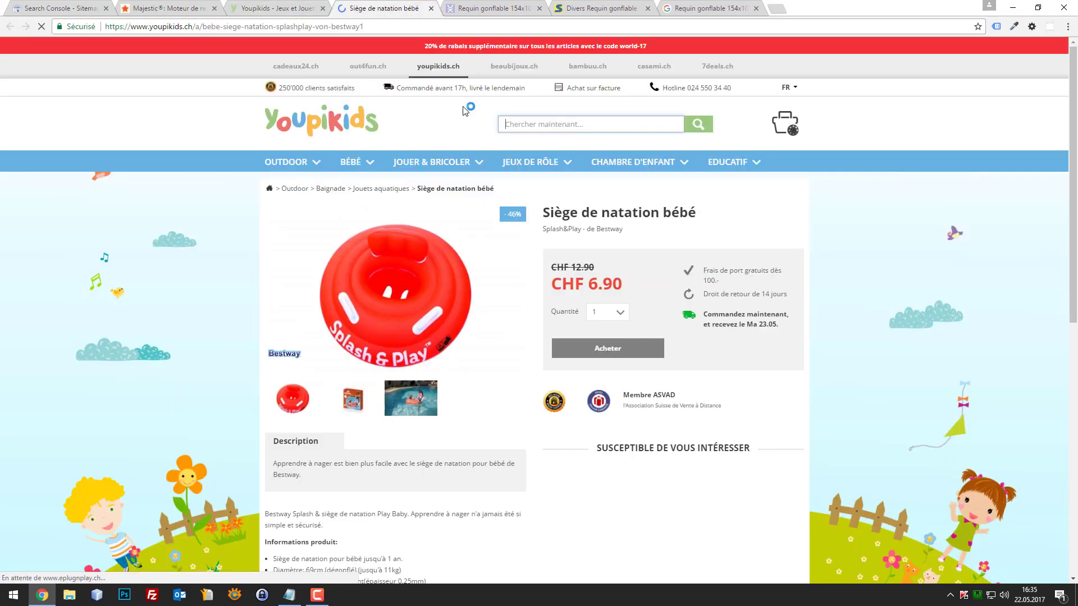
scroll(717, 359, "down", 4)
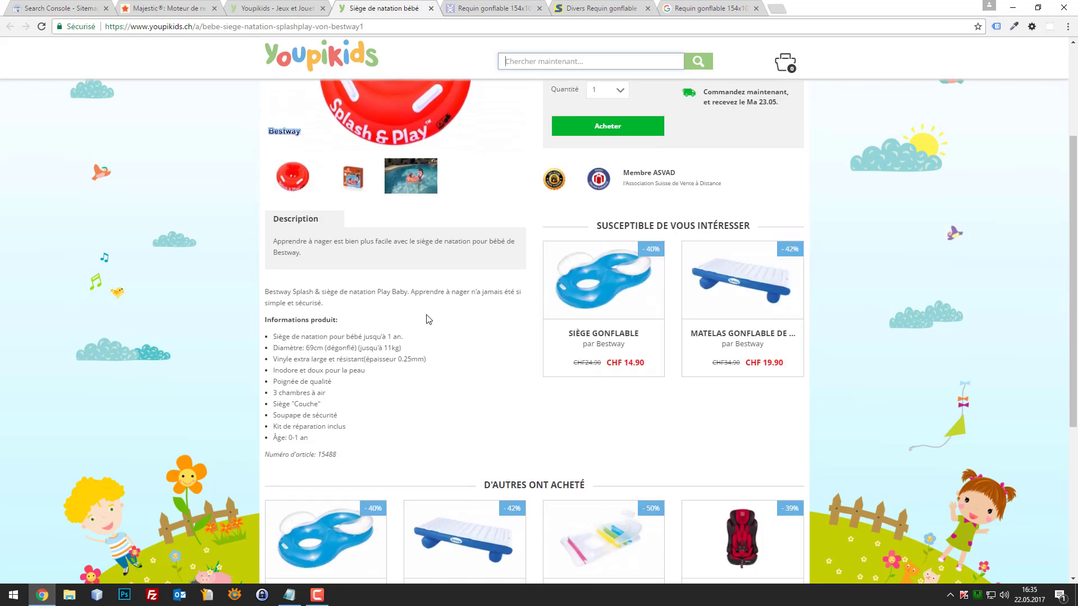
left_click(341, 310)
left_click_drag(342, 310, 263, 295)
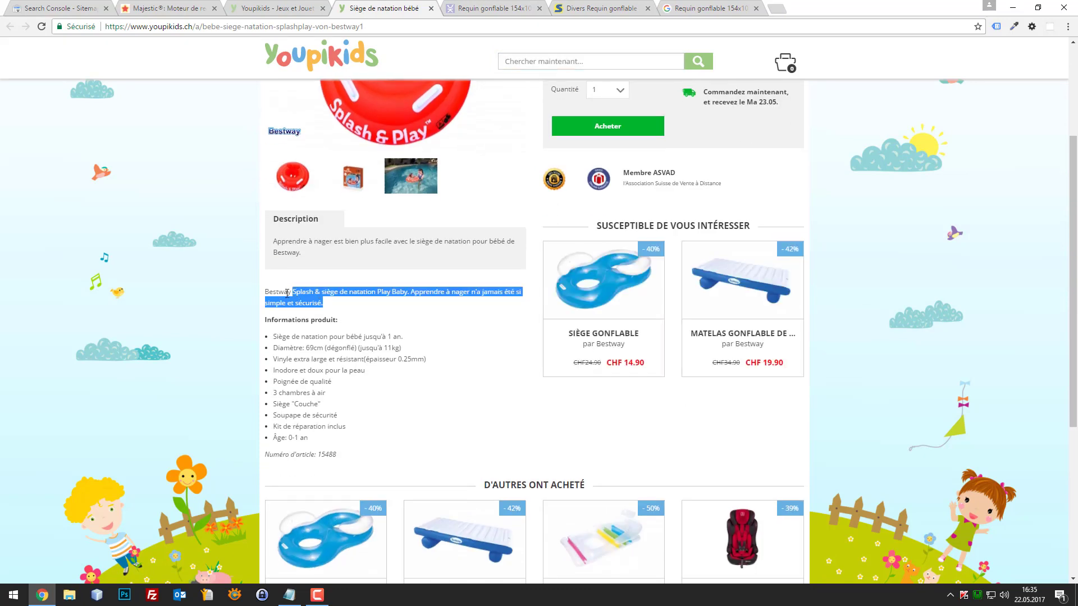
Search Google for 'Bestway Splash & siège de natation Play Baby', trimming the query after 'Baby'.
right_click(289, 306)
key("r")
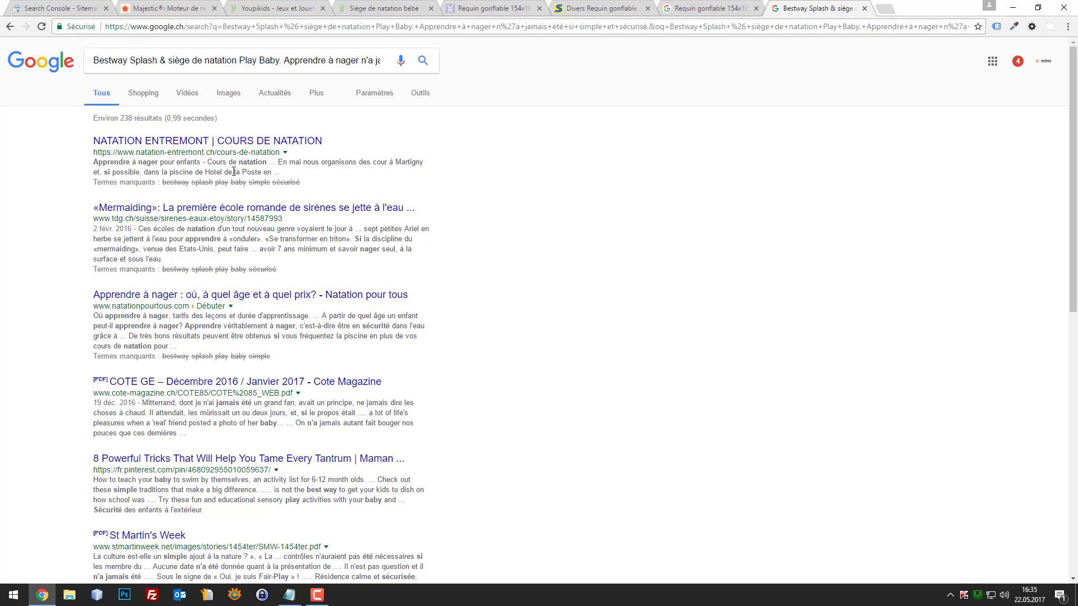
left_click(281, 60)
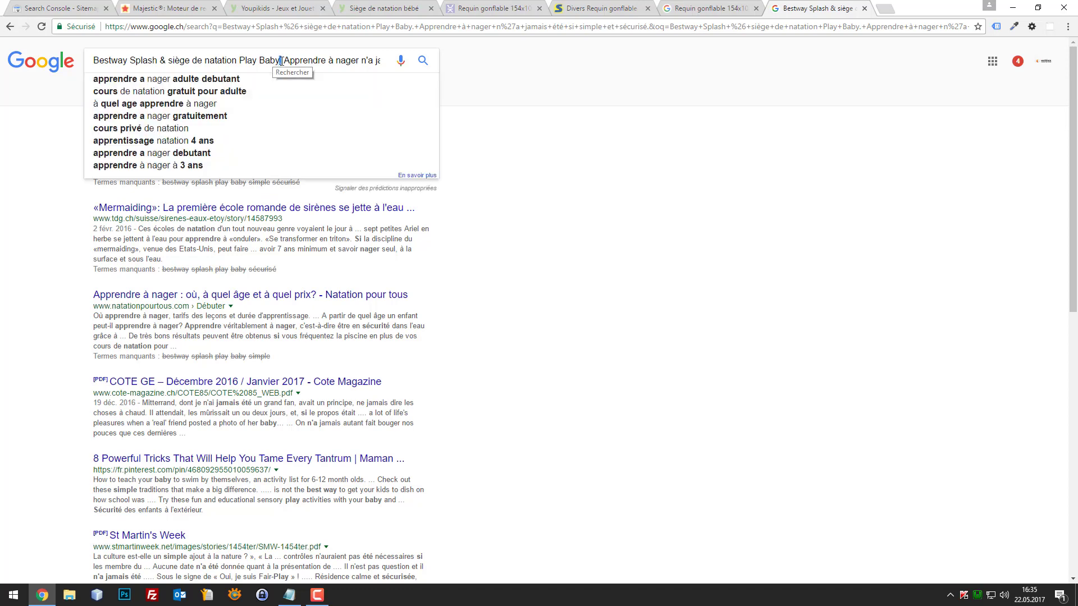
left_click_drag(281, 60, 376, 60)
key("BackSpace")
key("Return")
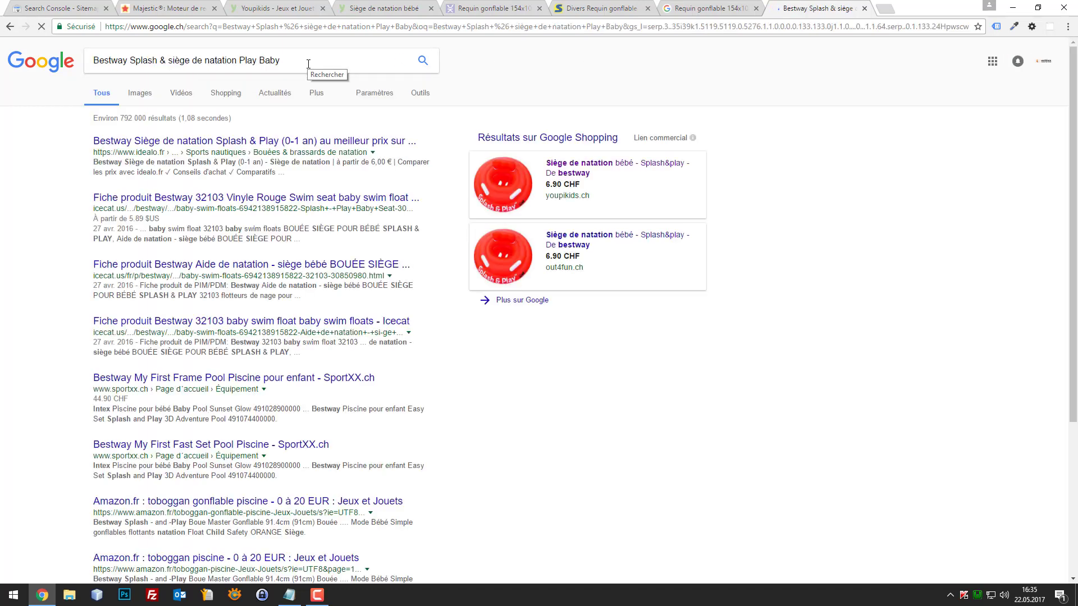
Open the icecat and idealo results in new tabs and search icecat for the description.
right_click(245, 204)
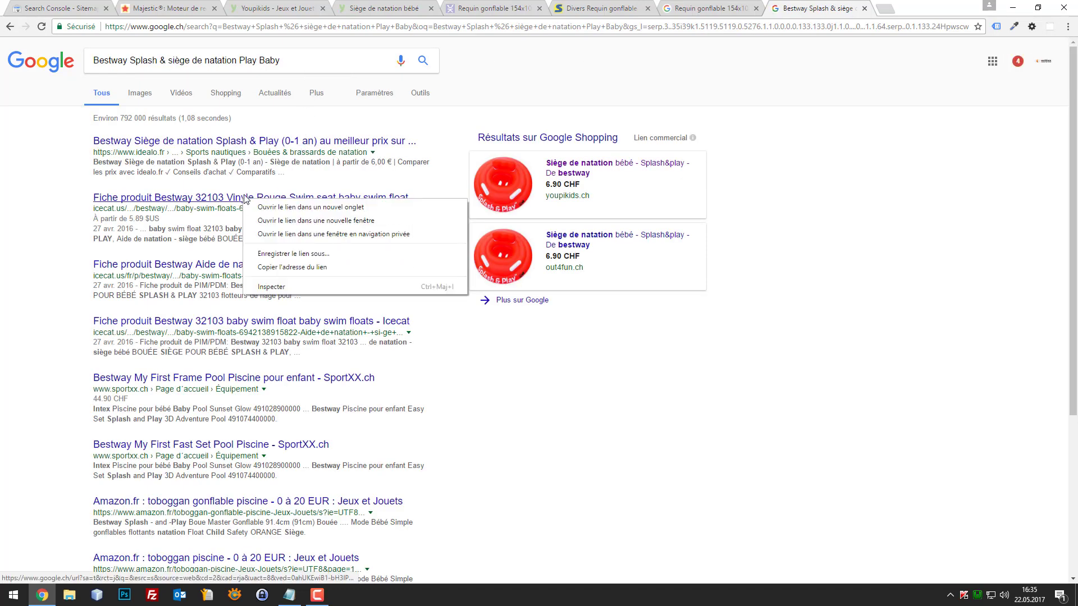
left_click(272, 211)
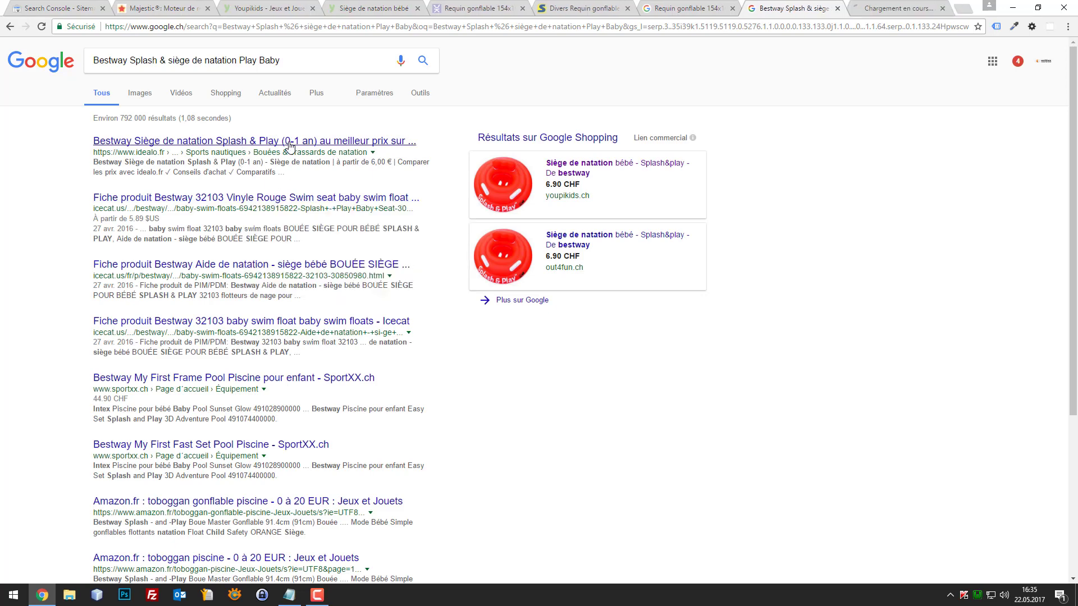
right_click(289, 140)
left_click(315, 147)
left_click(802, 7)
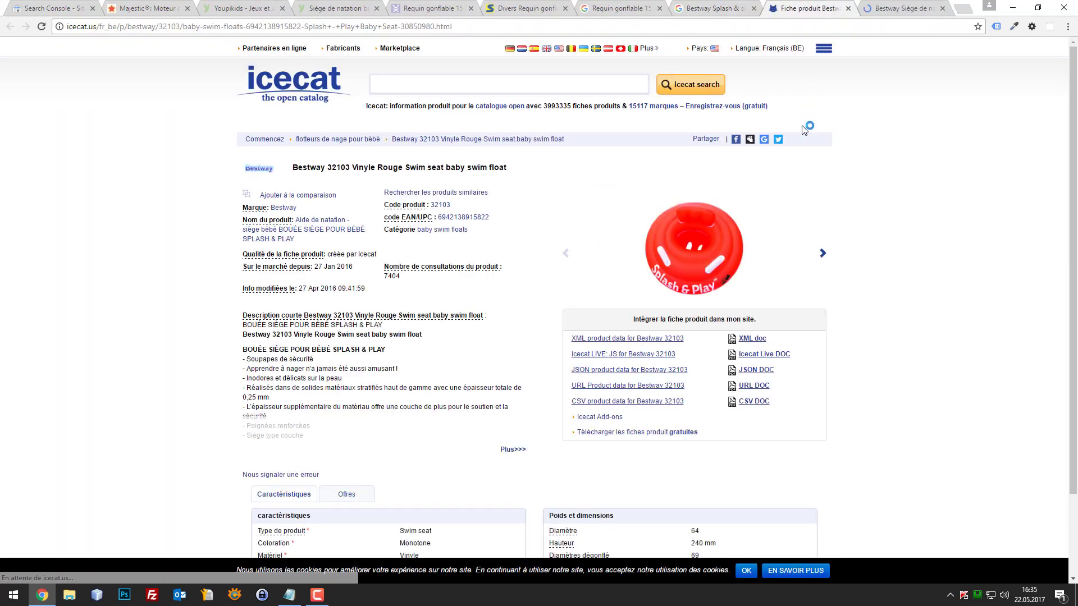
key("ctrl+f")
type("ais été si simple et sécurisé.")
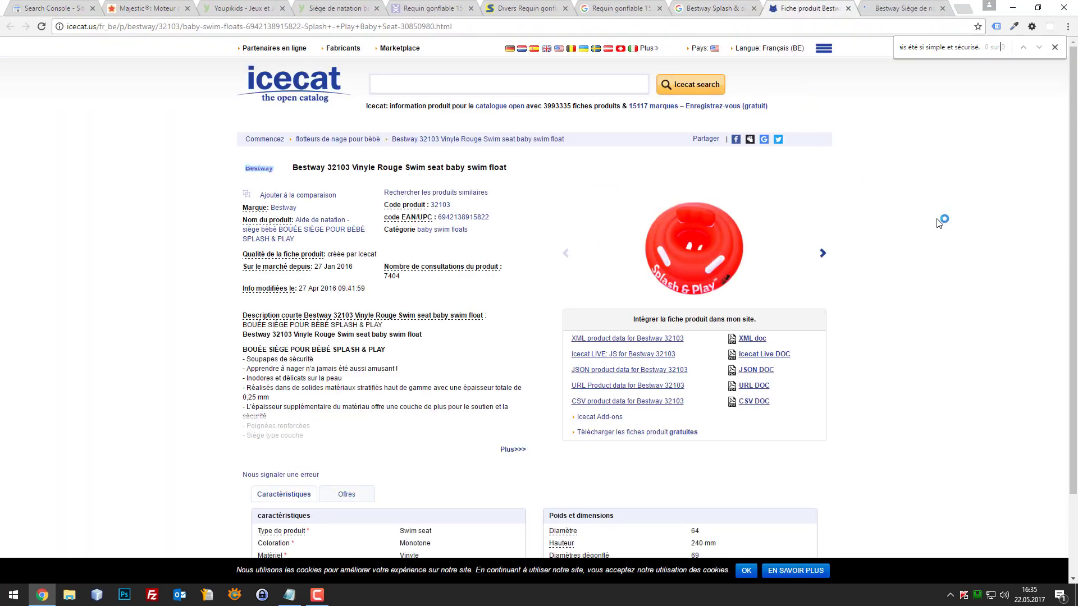
On idealo's swim seat comparison, mark the product title and dismiss the price-alert popup.
left_click(897, 7)
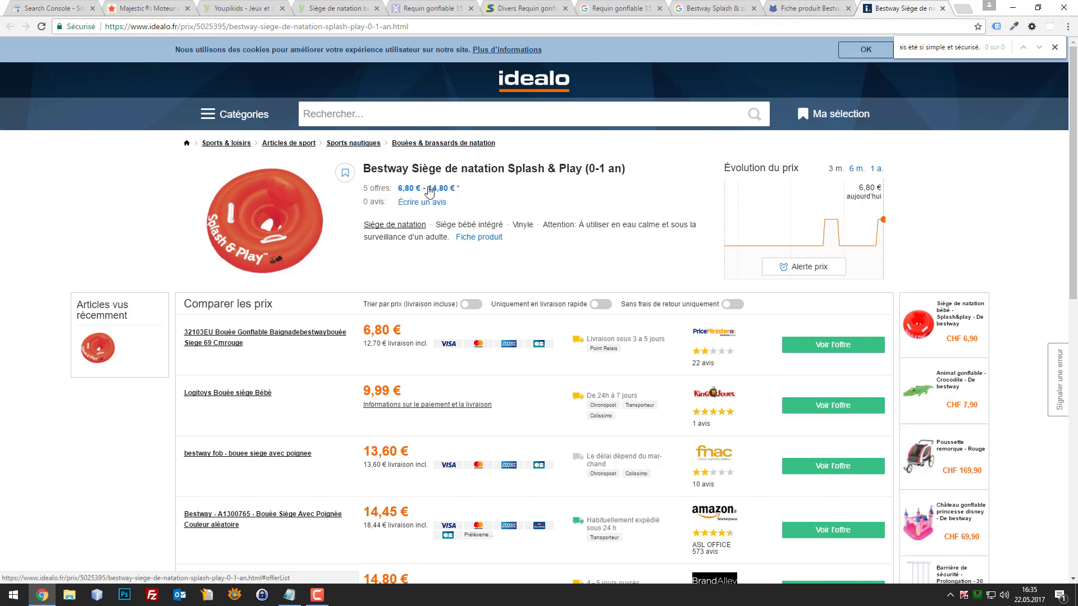
left_click_drag(367, 168, 601, 167)
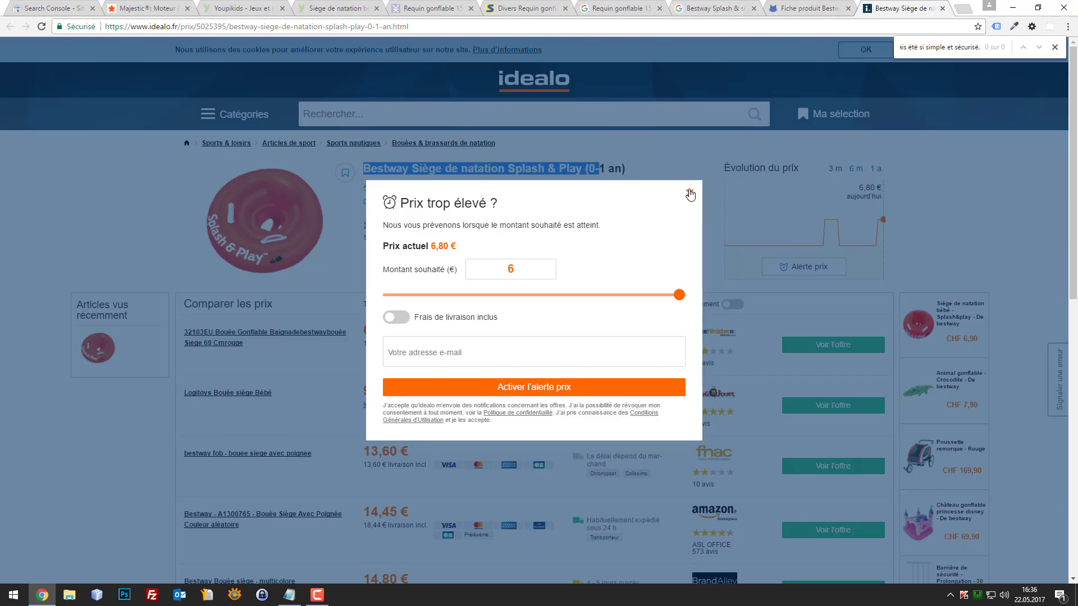
left_click(692, 190)
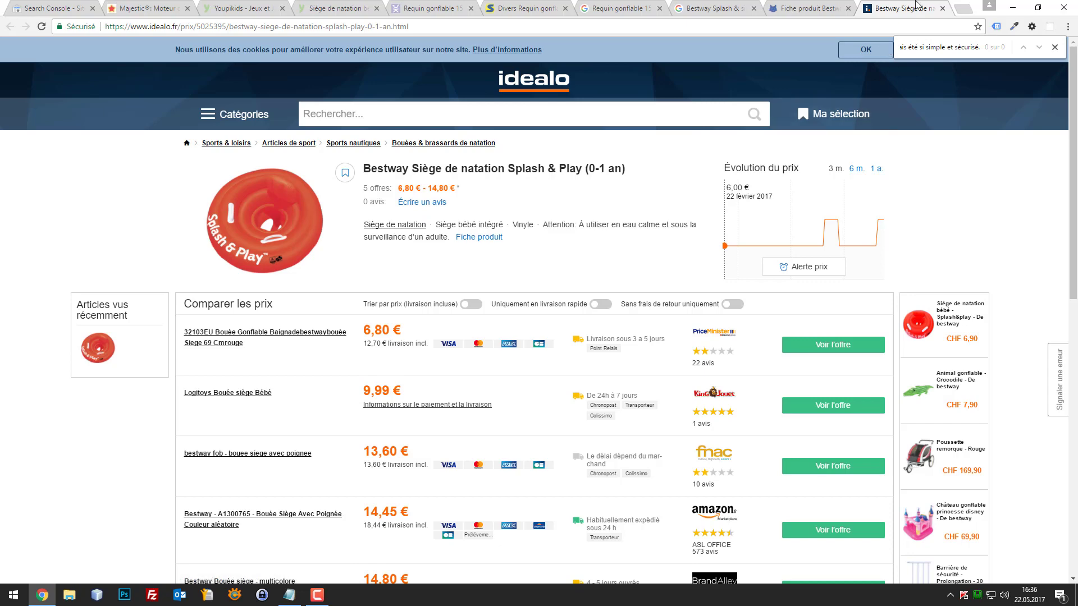
Close the idealo, Bestway Splash search and Requin gonflable search tabs.
middle_click(881, 7)
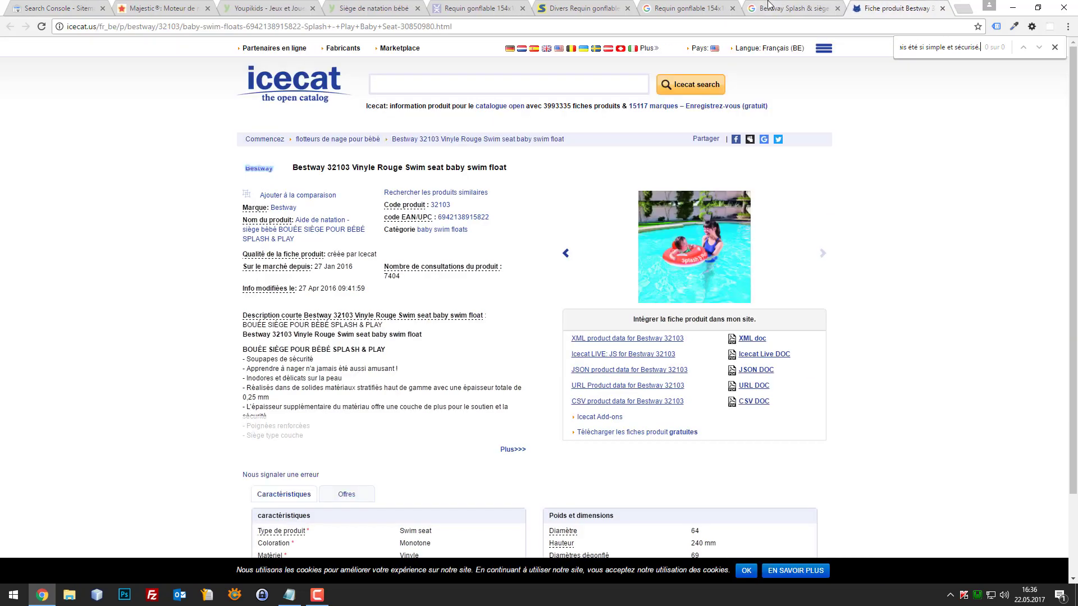
left_click(774, 6)
middle_click(774, 6)
left_click(719, 7)
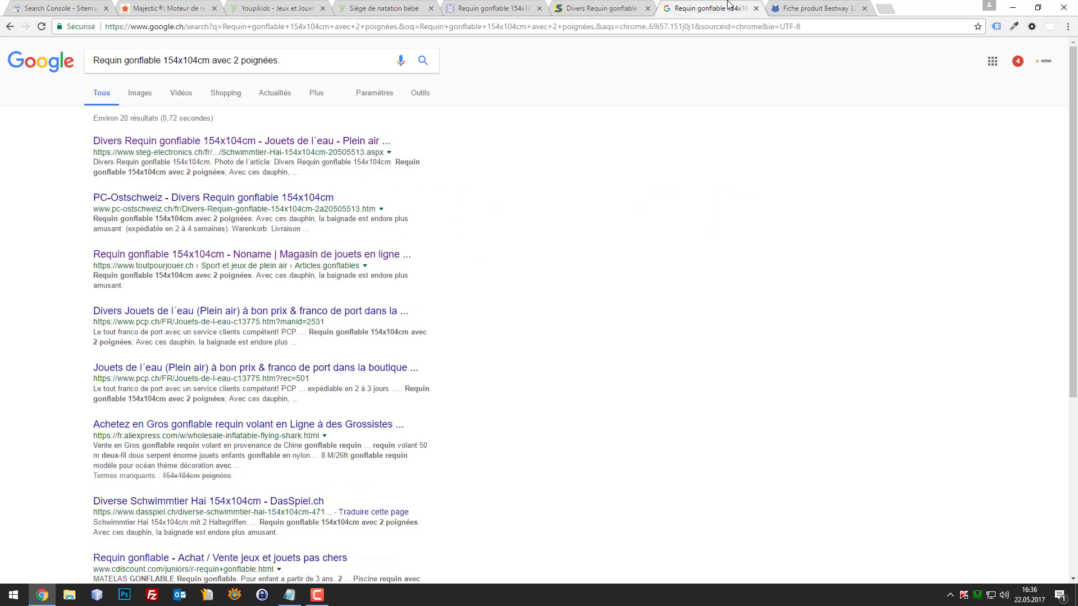
left_click(732, 7)
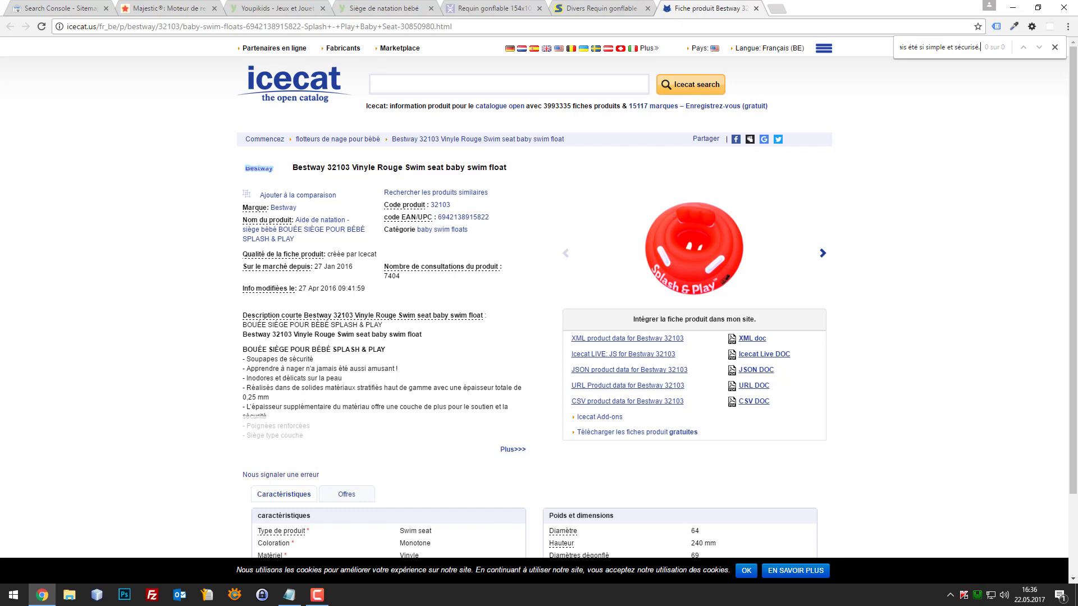
Review the STEG and Tout pour Jouer shark pages, then return to the Youpikids baby swim seat.
left_click(600, 8)
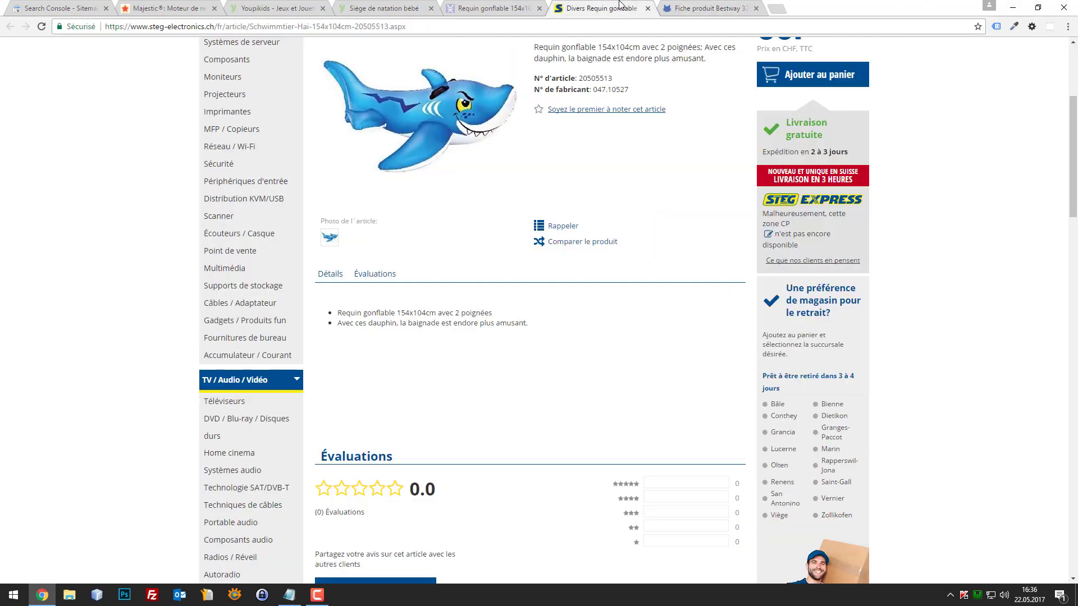
left_click(482, 6)
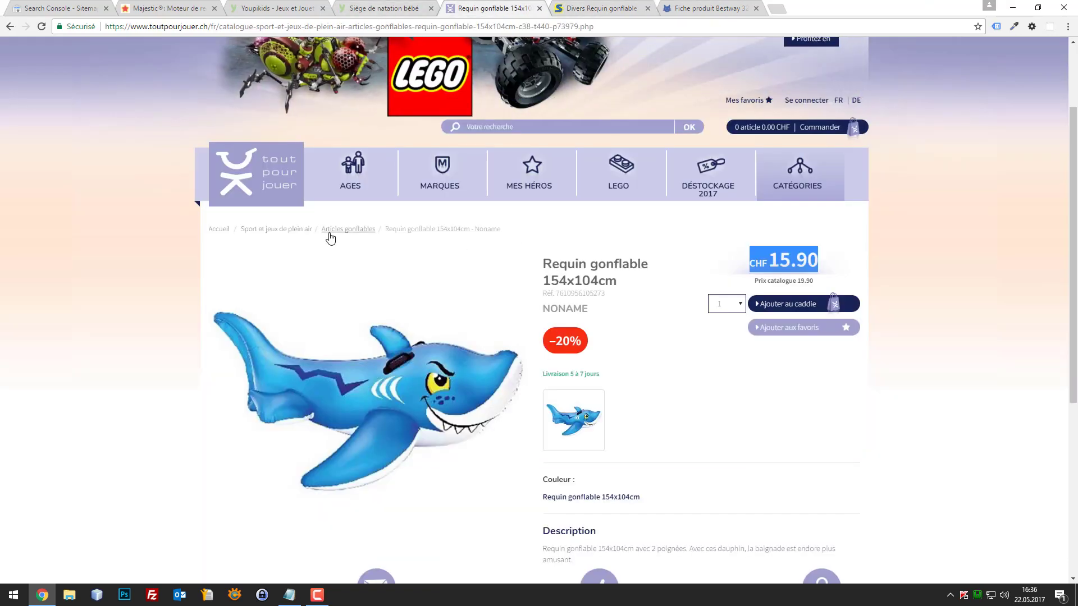
scroll(647, 393, "down", 1)
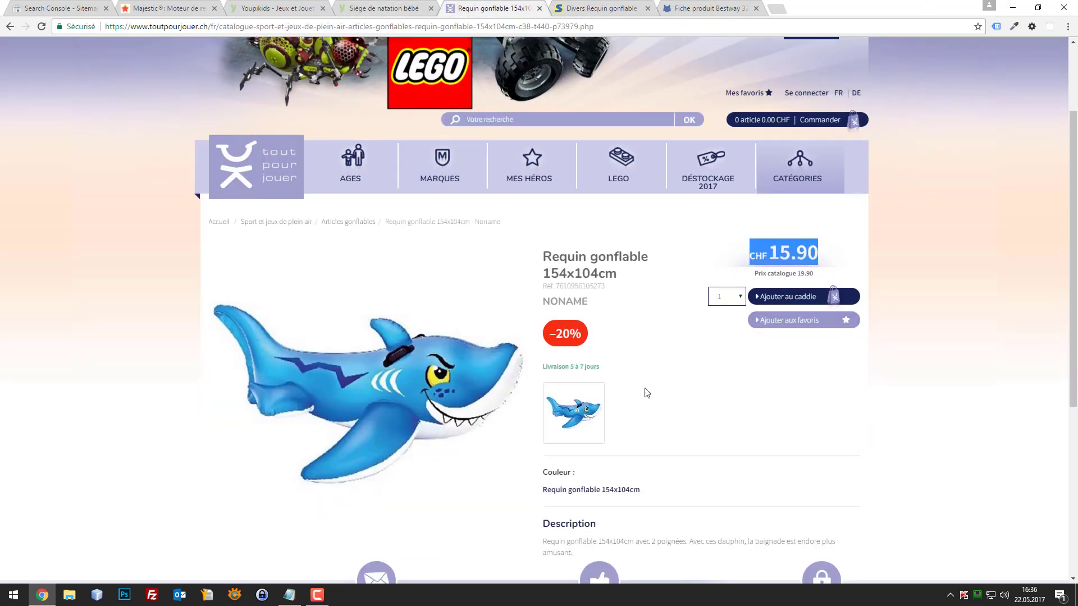
scroll(647, 393, "down", 3)
scroll(337, 241, "up", 4)
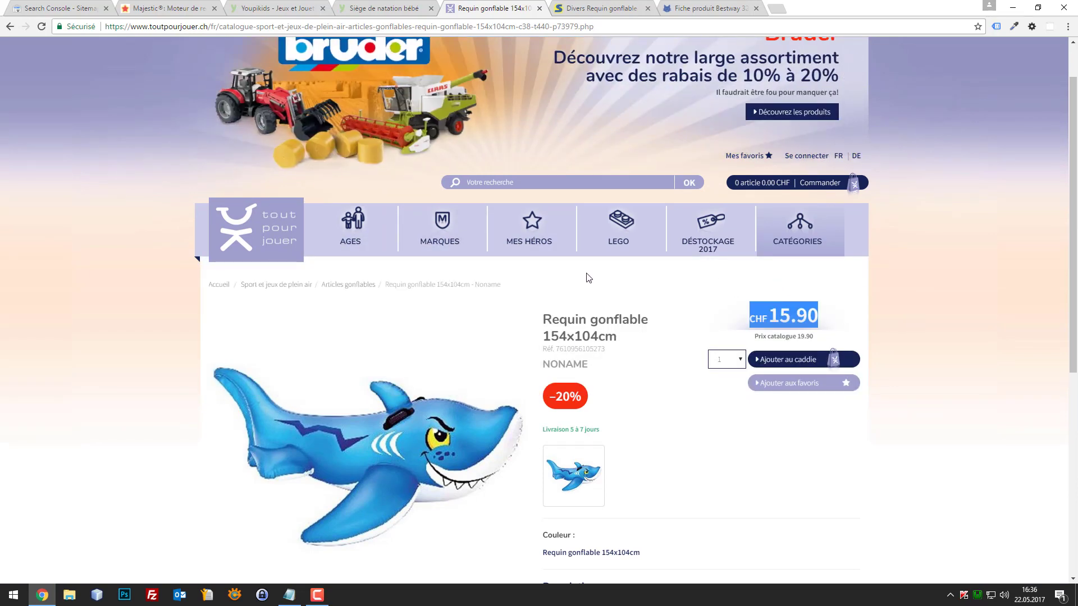
mouse_move(440, 247)
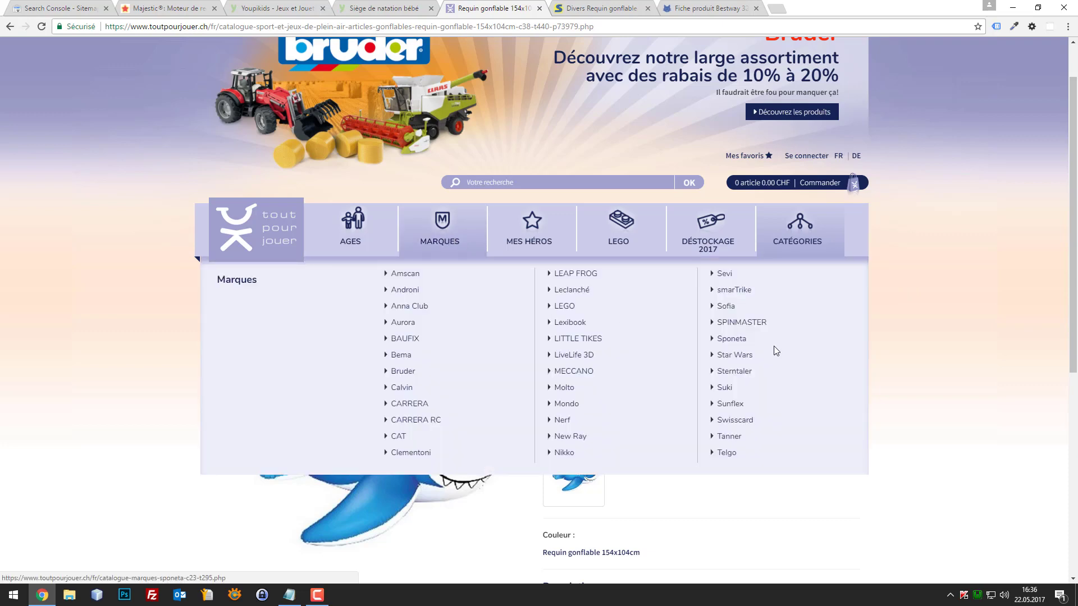
scroll(963, 287, "down", 4)
scroll(948, 278, "up", 1)
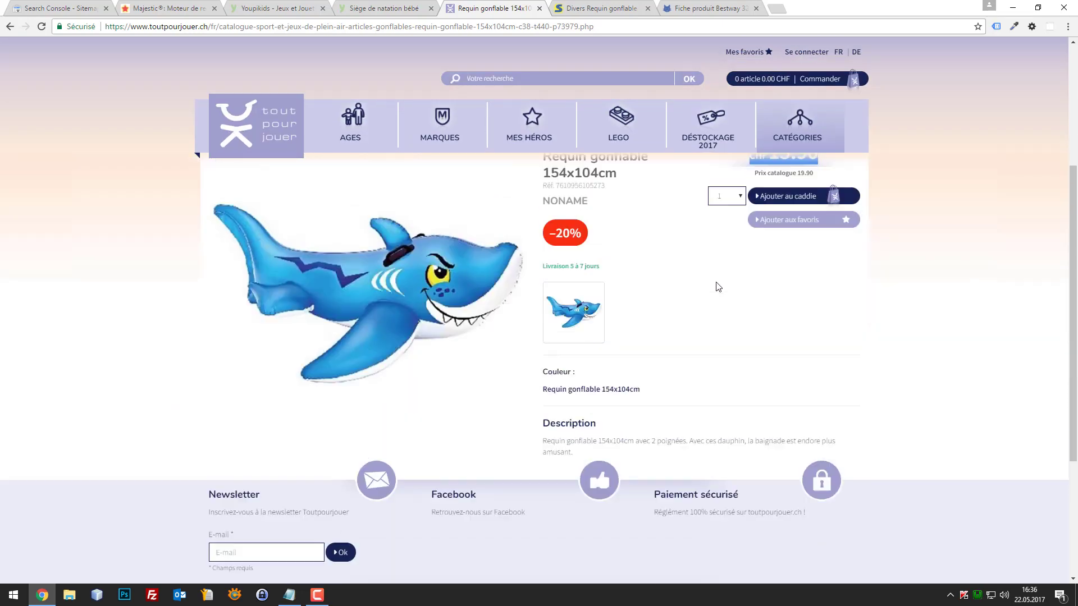
scroll(702, 275, "up", 3)
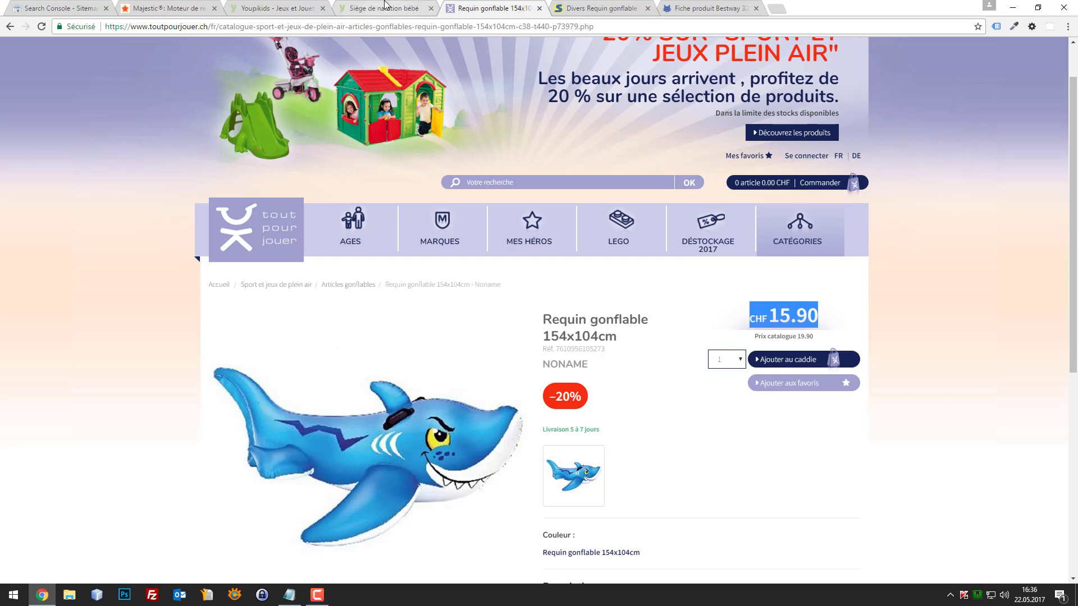
left_click(410, 8)
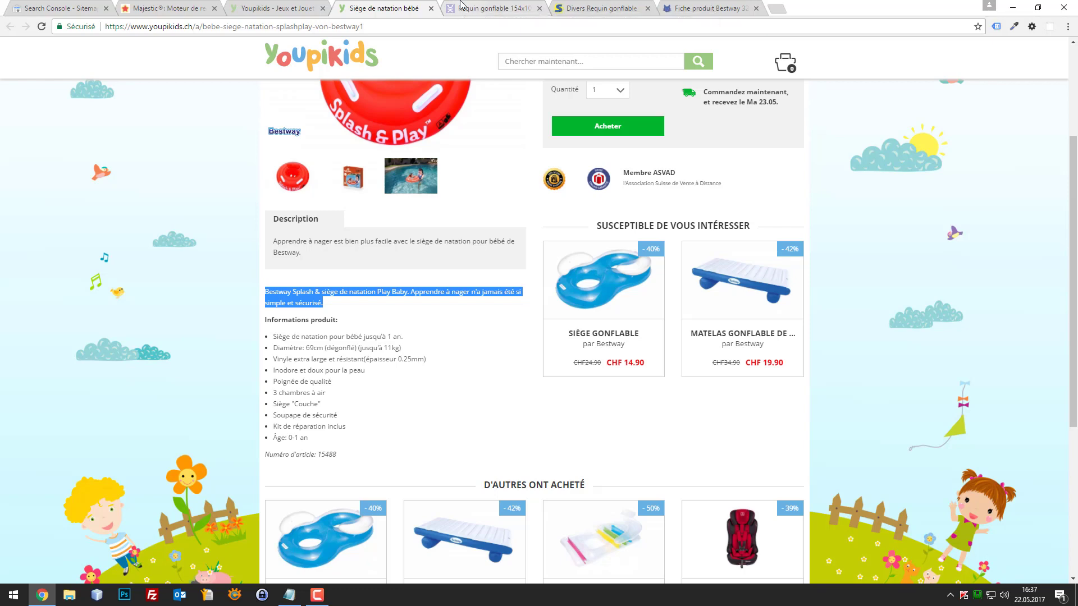
Select parts of the Tout pour Jouer shark description, from its opening sentence to after 'dauphin,'.
scroll(561, 202, "up", 4)
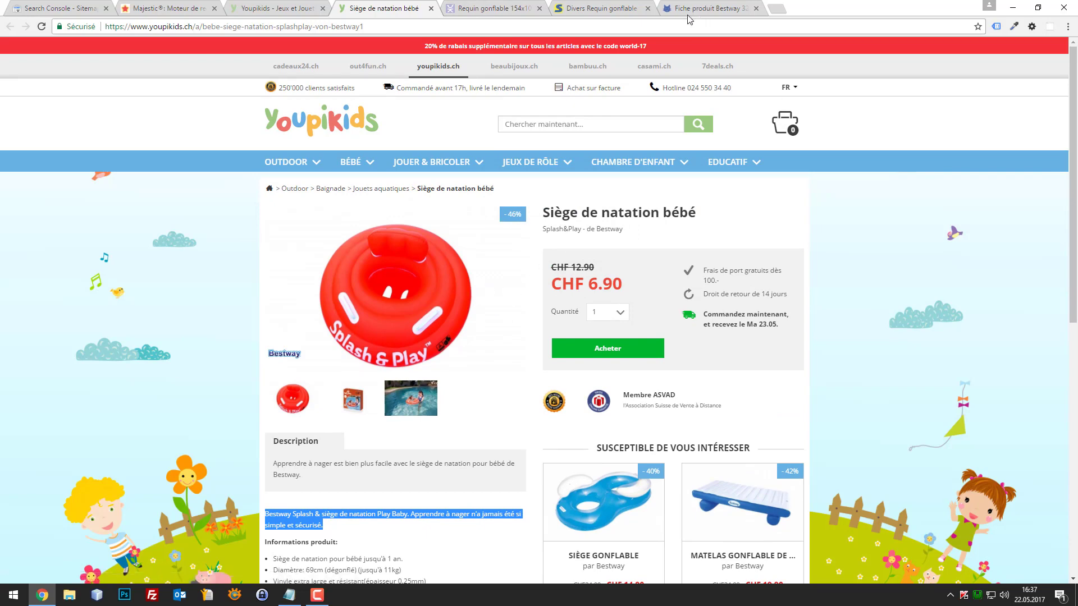
left_click(460, 8)
scroll(566, 359, "down", 3)
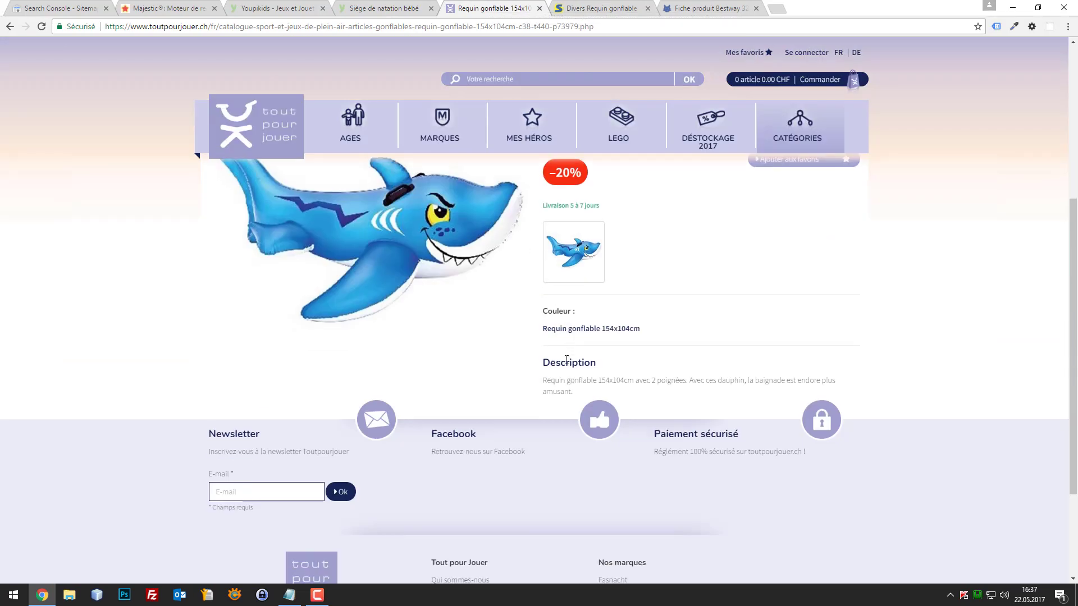
left_click_drag(550, 376, 749, 382)
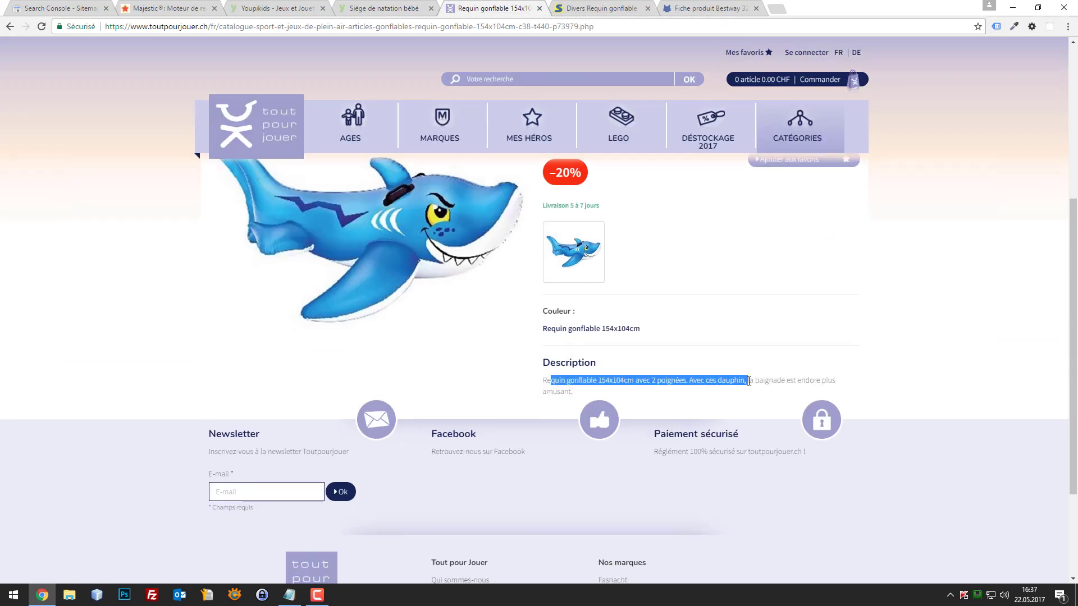
left_click(749, 381)
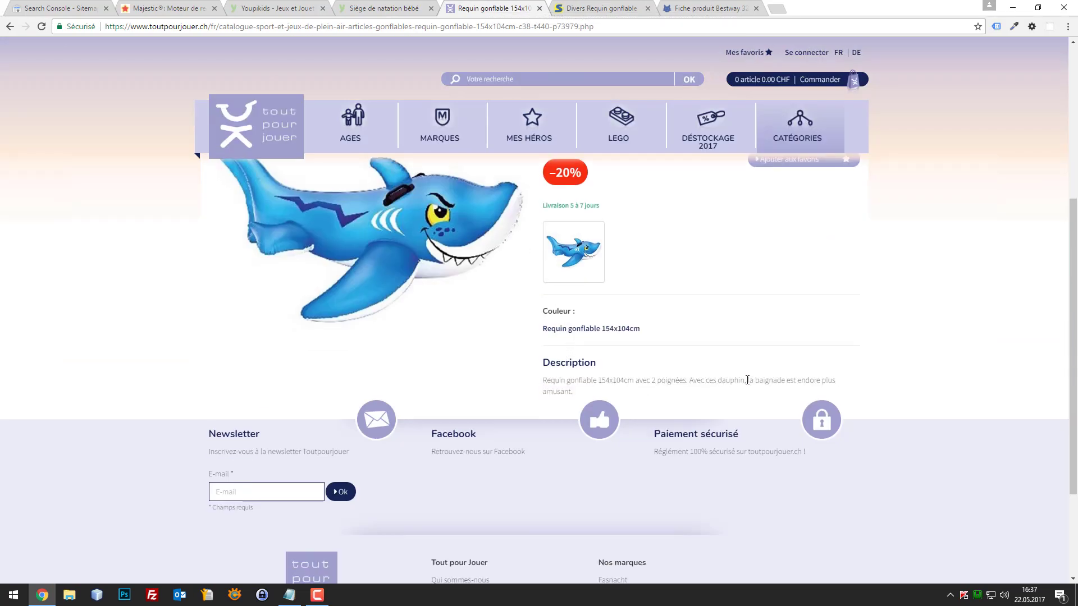
left_click_drag(747, 381, 544, 380)
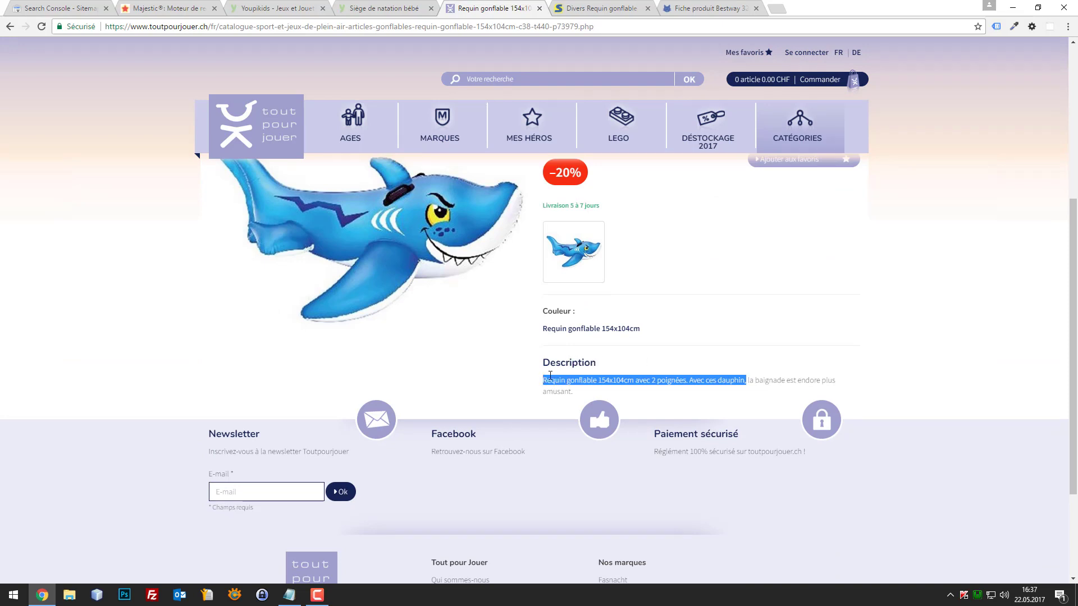
left_click(747, 381)
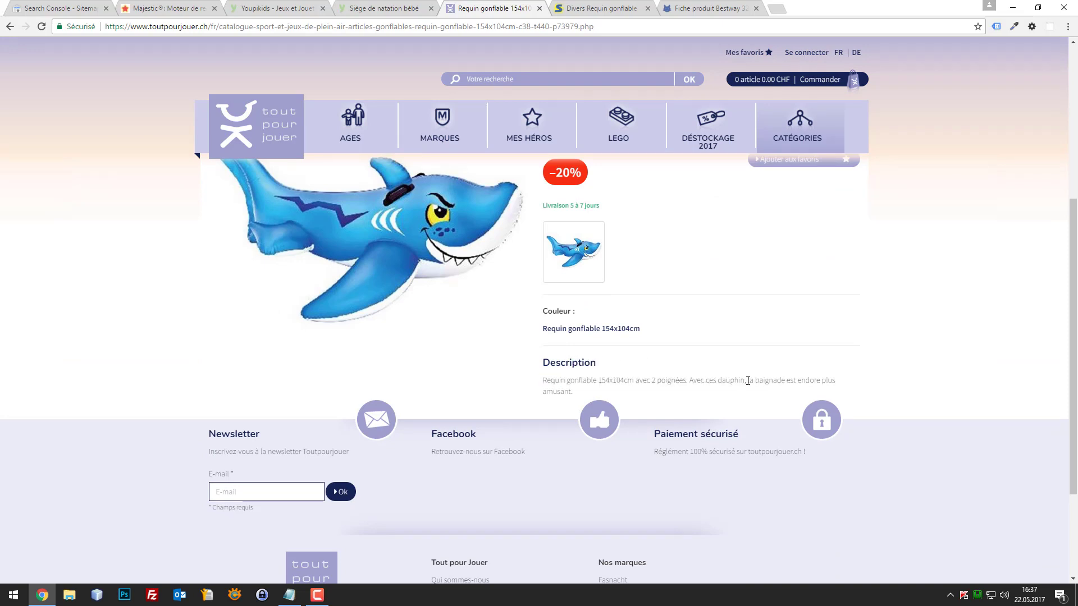
left_click_drag(748, 381, 777, 390)
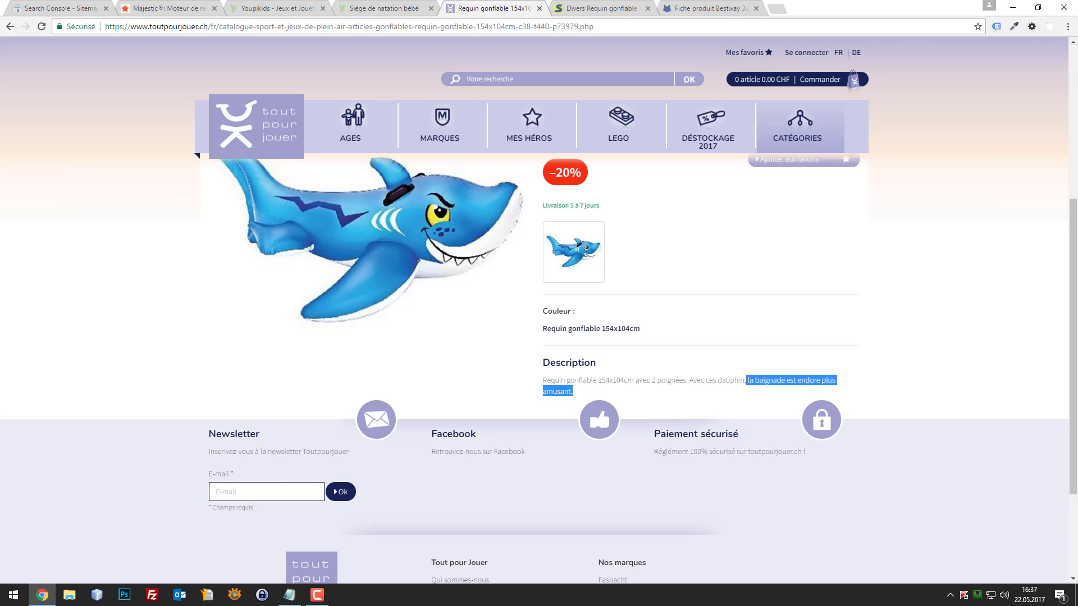
Bring Chrome back and close the Tout pour Jouer shark tab.
key("alt+Tab")
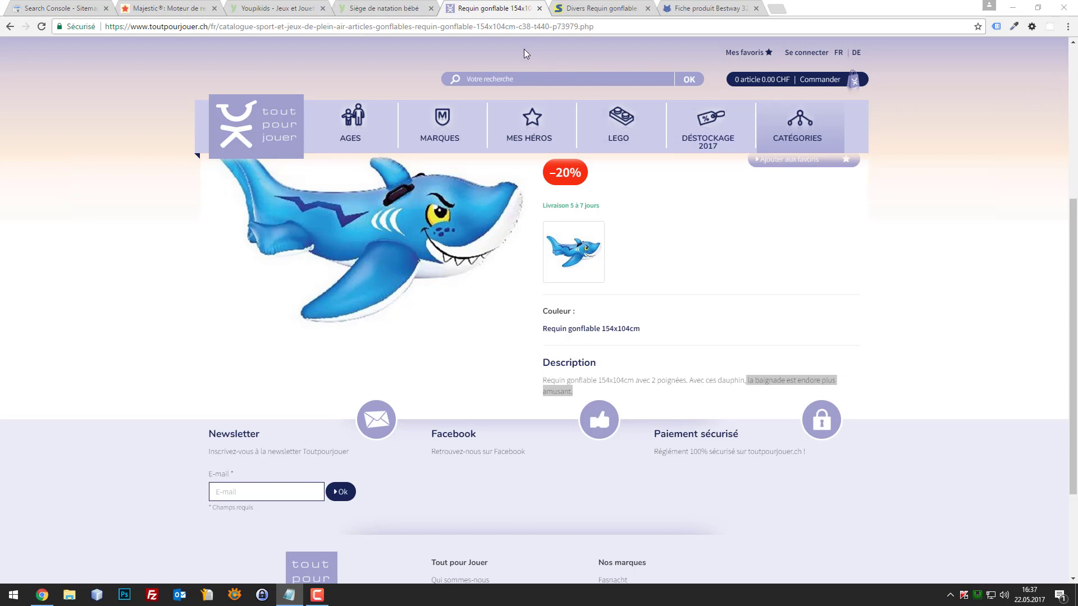
left_click(492, 11)
middle_click(483, 6)
Reopen the closed Tout pour Jouer shark tab from History and place it beside the swim seat tab.
left_click(389, 3)
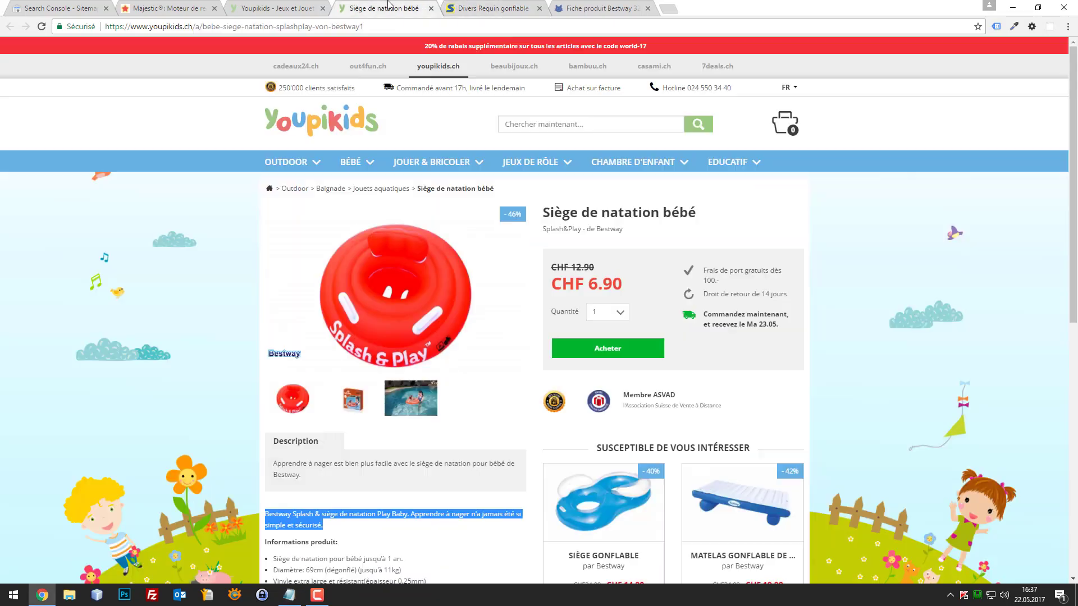
left_click(278, 8)
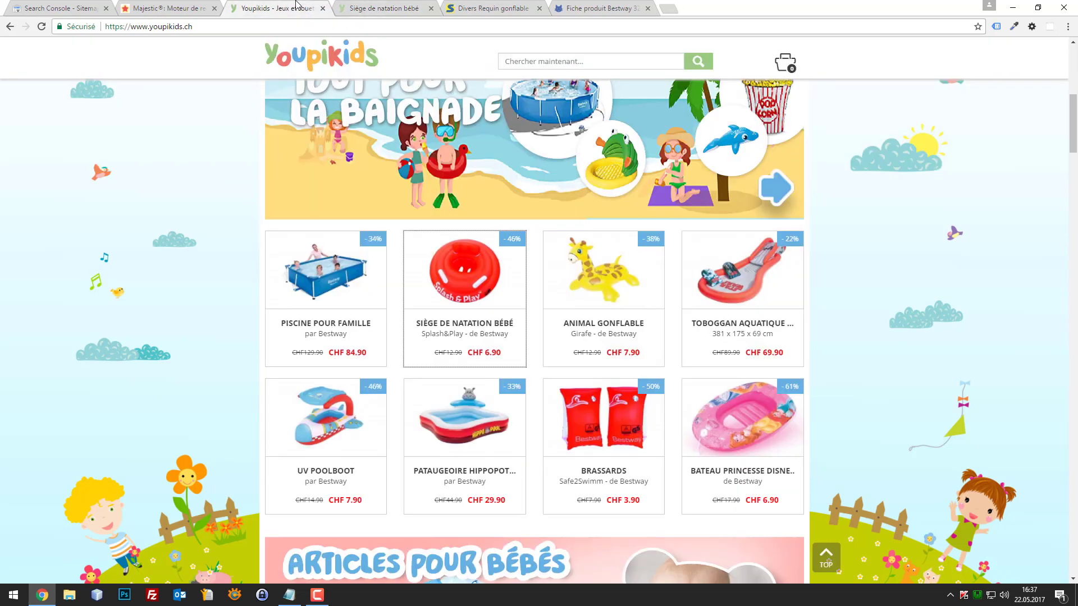
left_click(416, 6)
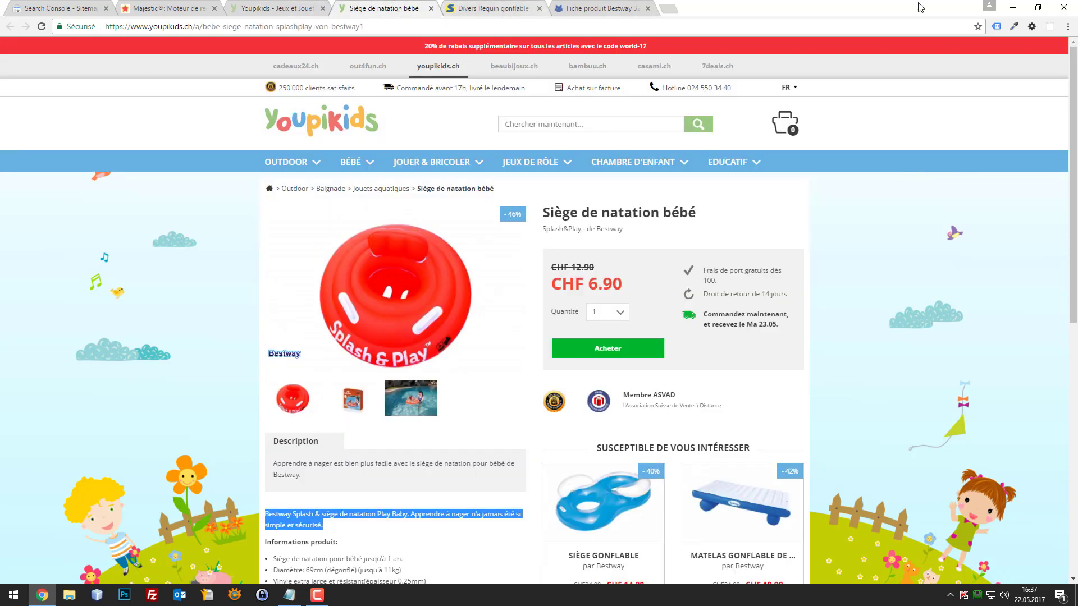
left_click(1067, 27)
mouse_move(983, 87)
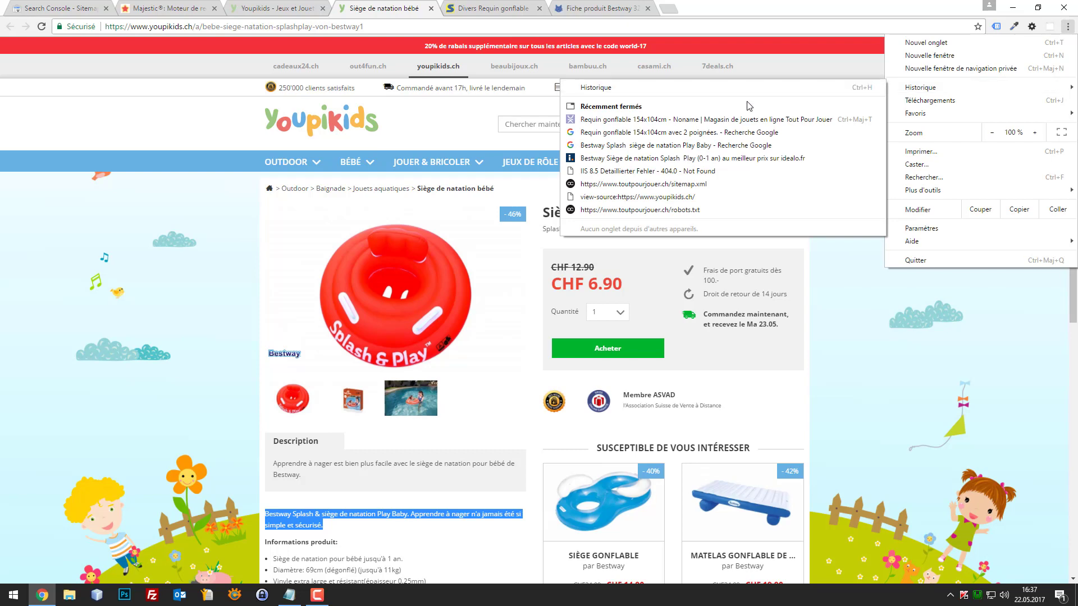
left_click(707, 116)
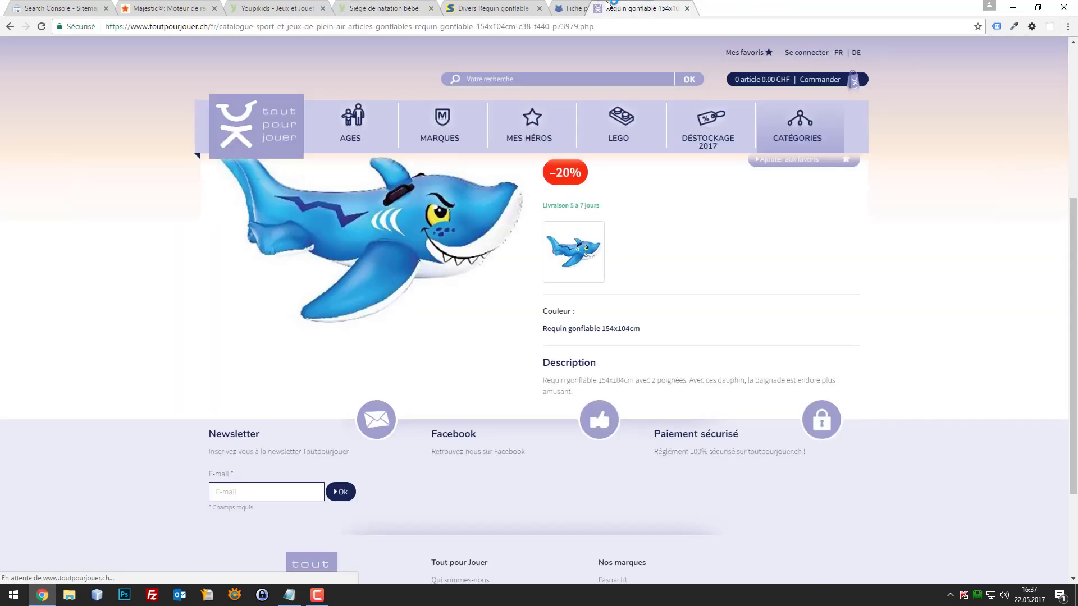
left_click_drag(708, 8, 489, 8)
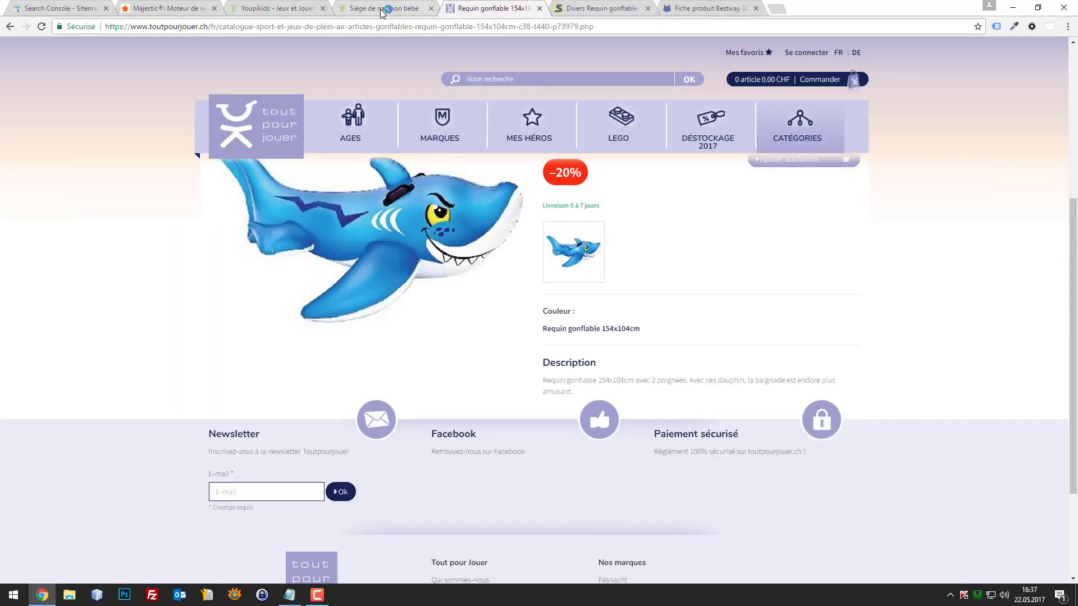
Close the baby swim seat tab and scroll to Youpikids' bathing products grid.
left_click(382, 8)
key("ctrl+w")
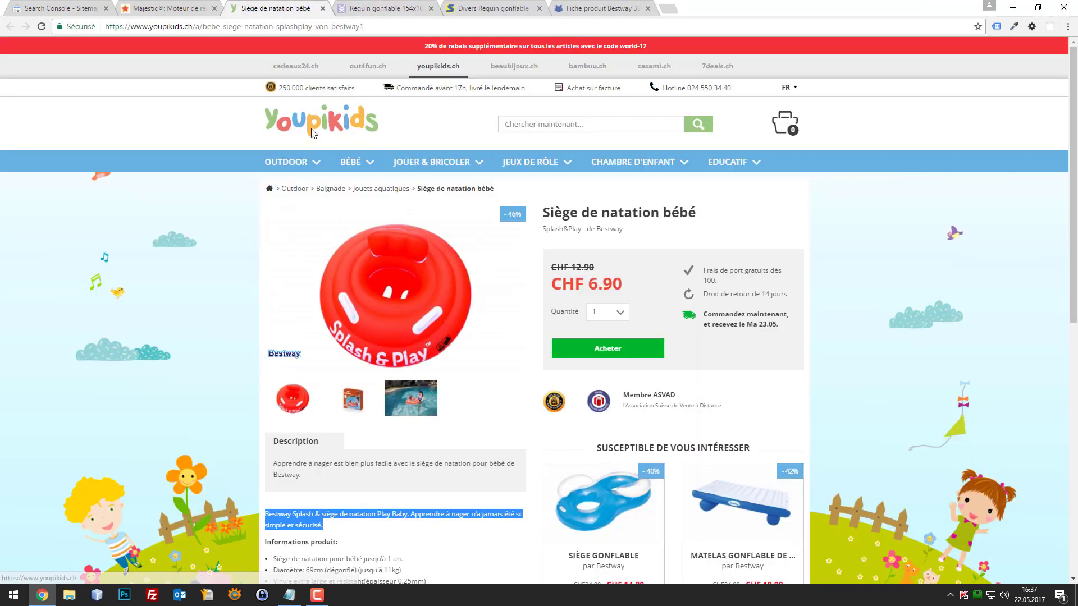
scroll(401, 331, "down", 7)
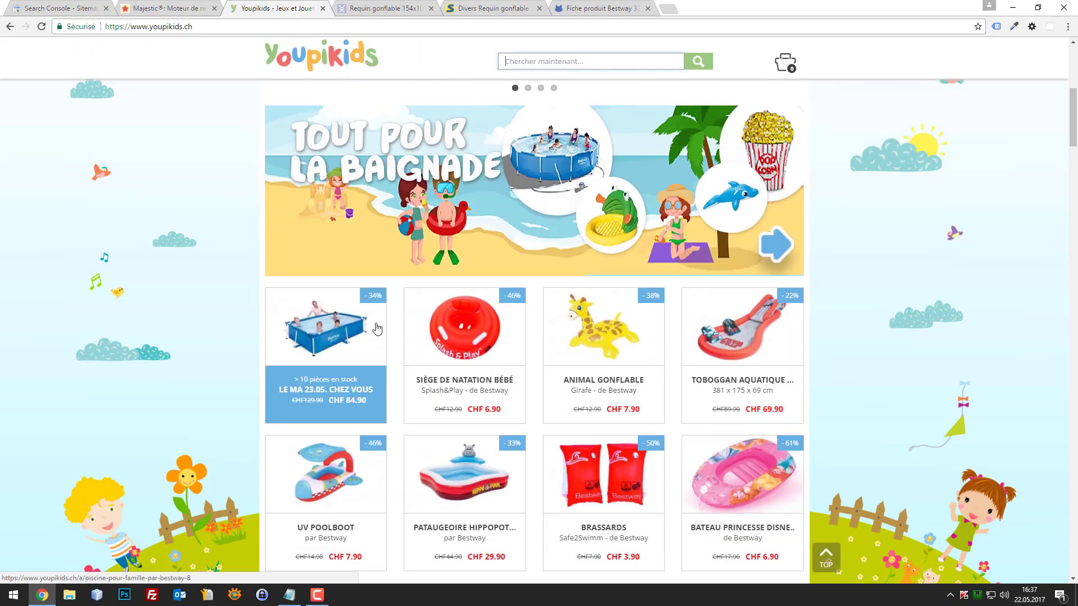
Open the Youpikids 'Piscine pour famille' product page and select its title.
left_click(332, 393)
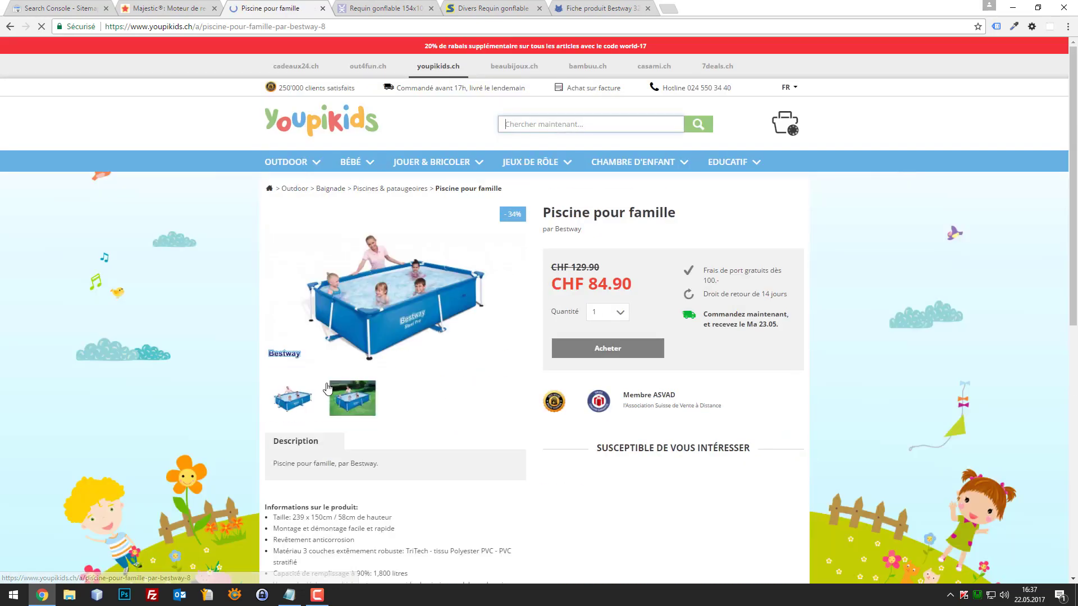
left_click_drag(674, 204, 553, 214)
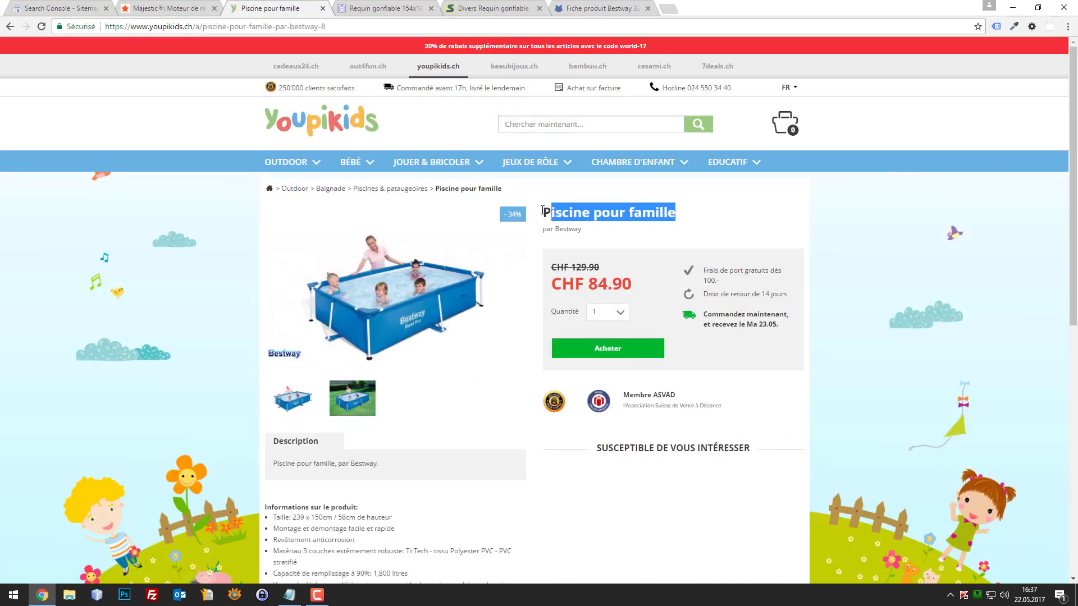
left_click(688, 218)
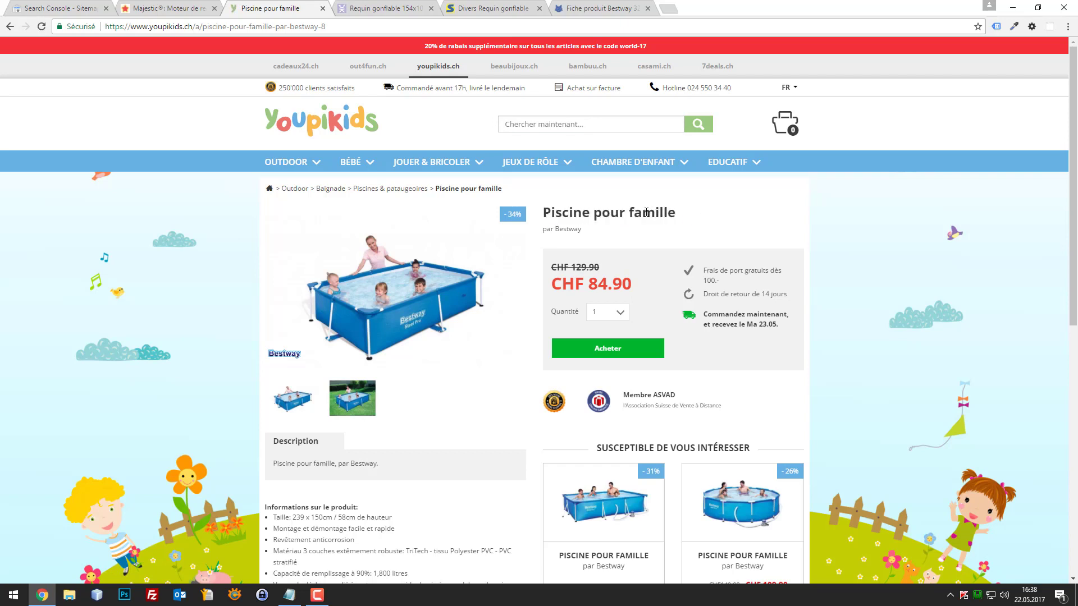
left_click_drag(676, 212, 543, 217)
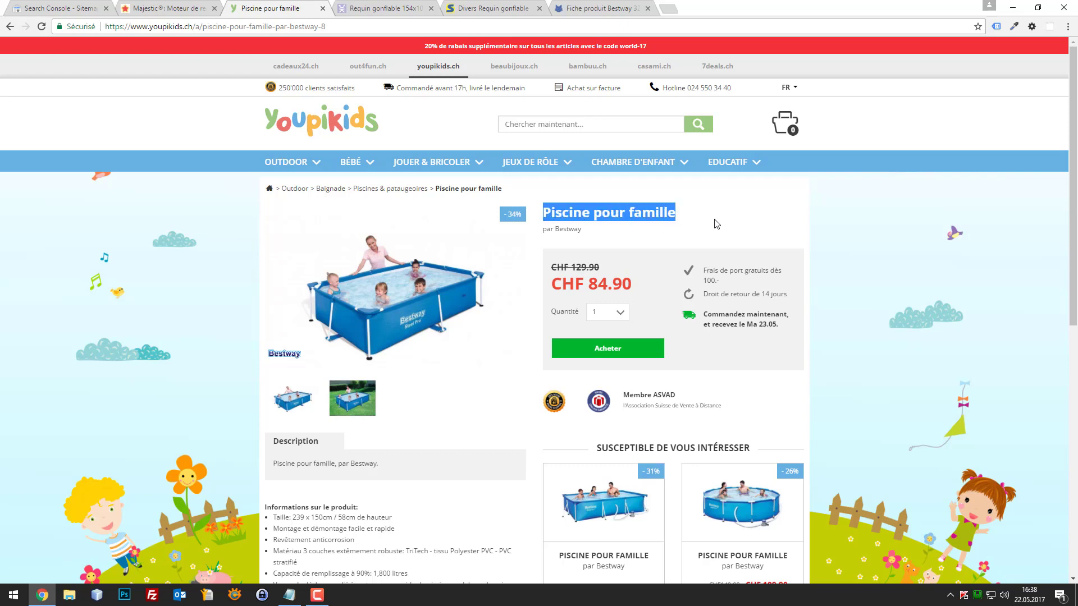
left_click_drag(696, 217, 545, 220)
Search Google for 'Piscine pour famille' and move the results tab beside the shark tabs.
right_click(564, 217)
key("s")
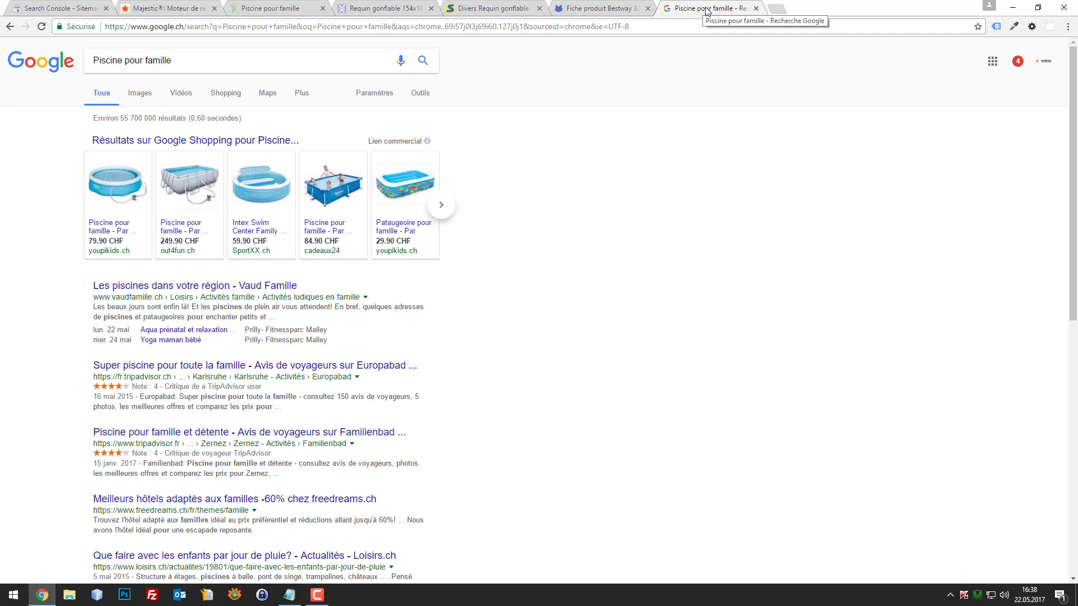
left_click_drag(706, 10, 581, 5)
Finish placing the Google results tab and return to the Youpikids family pool page.
left_click(508, 7)
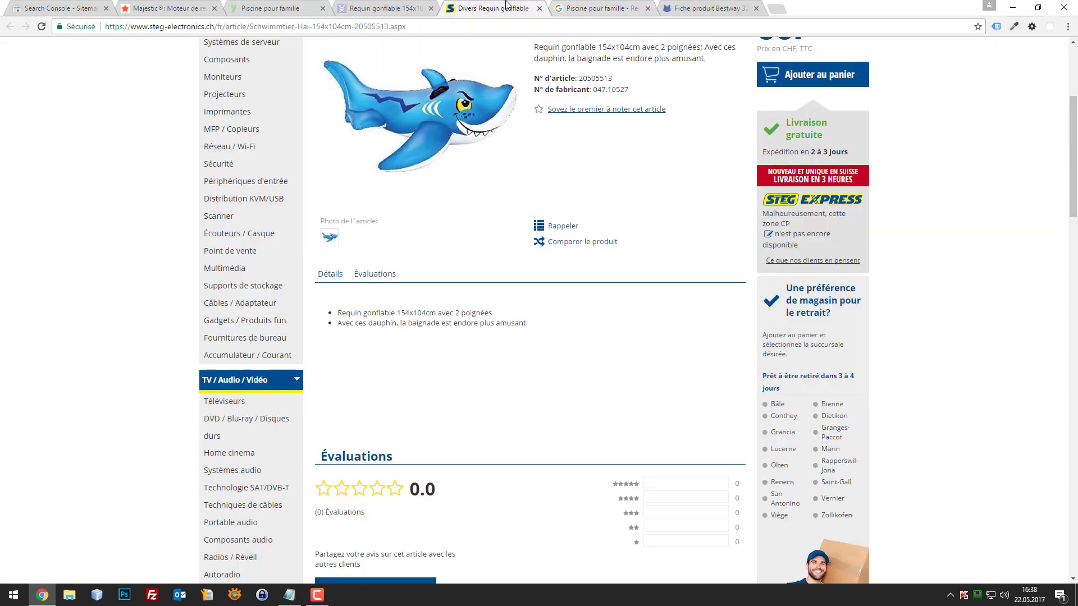
left_click(621, 6)
left_click(392, 8)
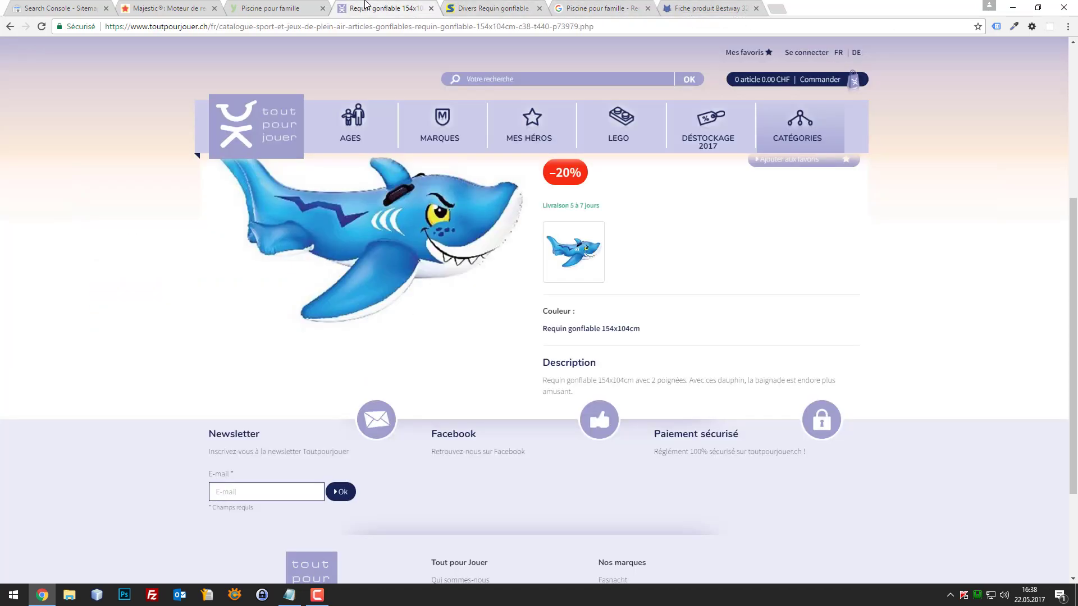
left_click(300, 8)
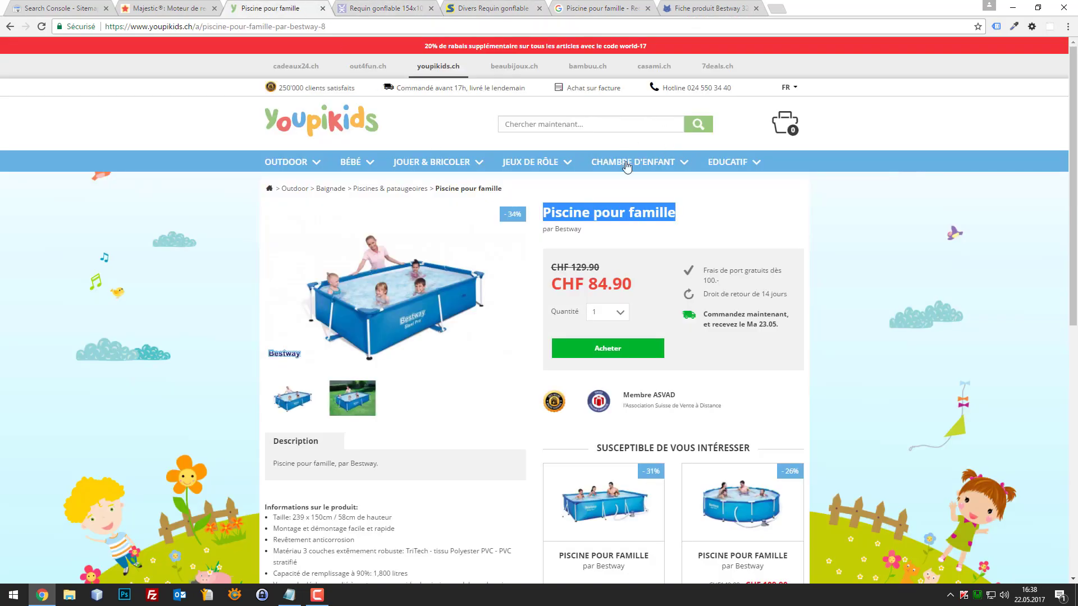
Select the 'Piscine pour famille' product heading, then the page URL in the address bar.
left_click(655, 216)
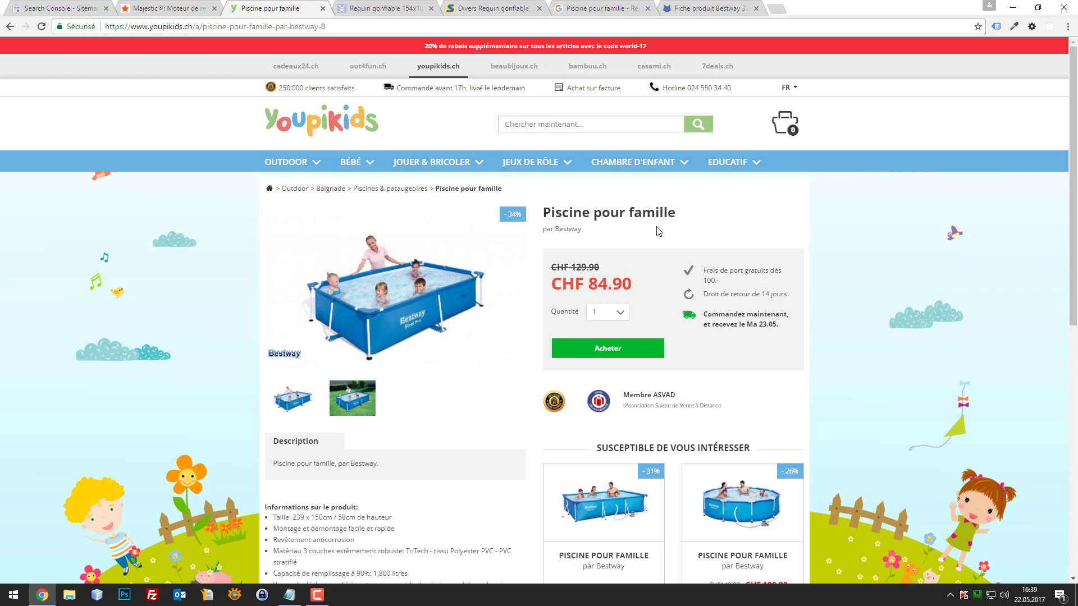
left_click_drag(671, 214, 569, 213)
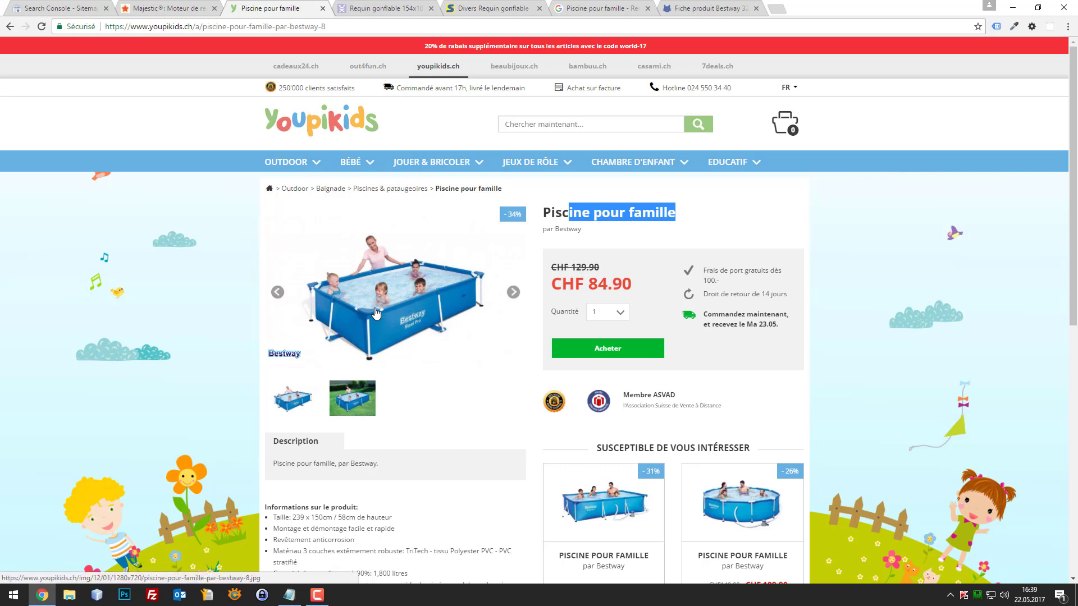
left_click(686, 220)
left_click_drag(686, 221, 540, 212)
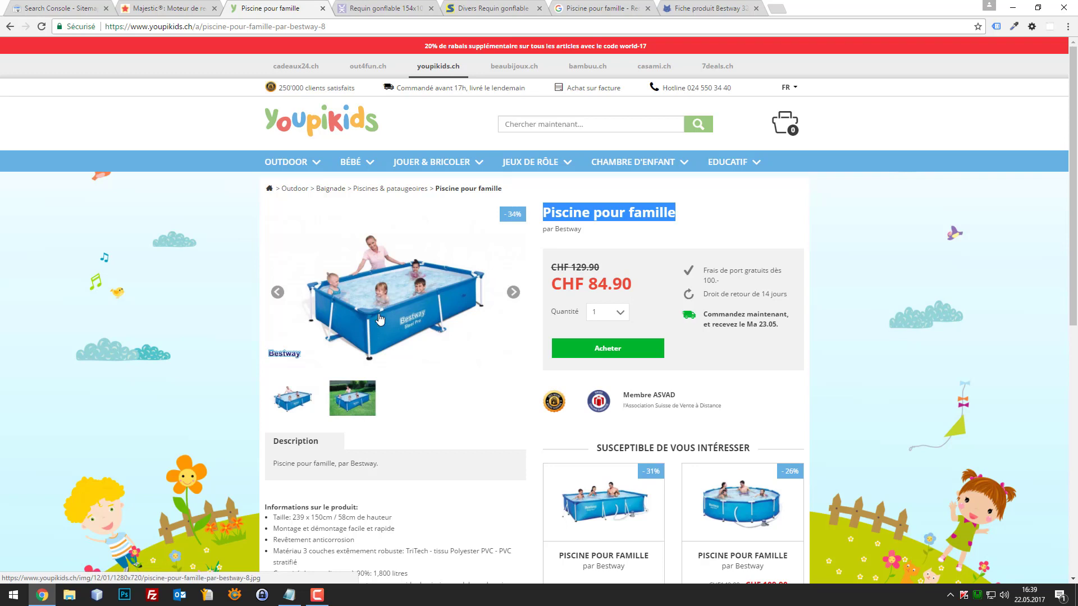
left_click(692, 212)
left_click_drag(673, 211, 637, 212)
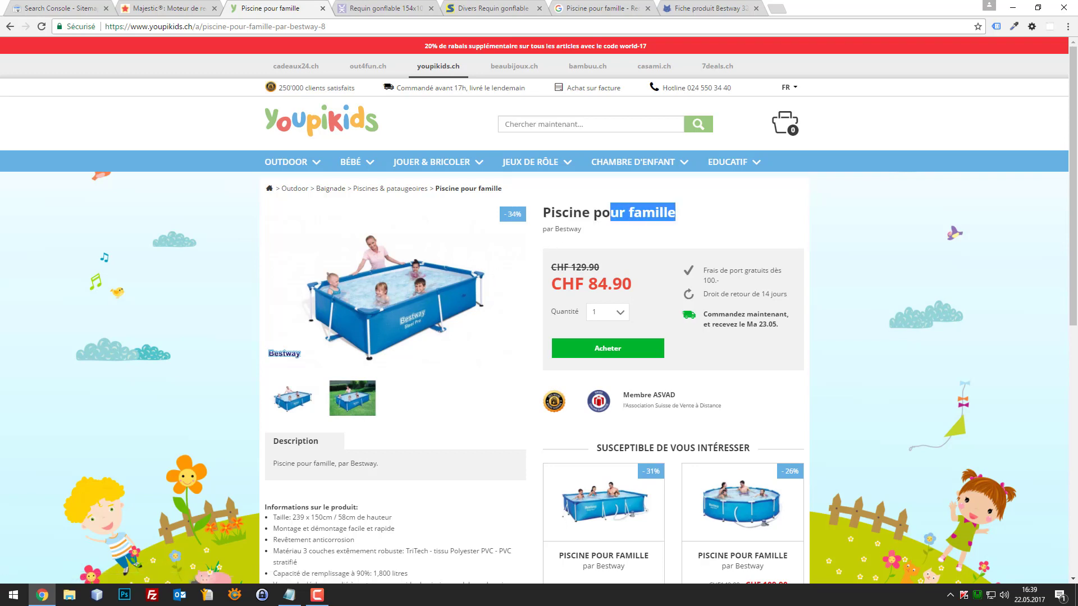
left_click(684, 235)
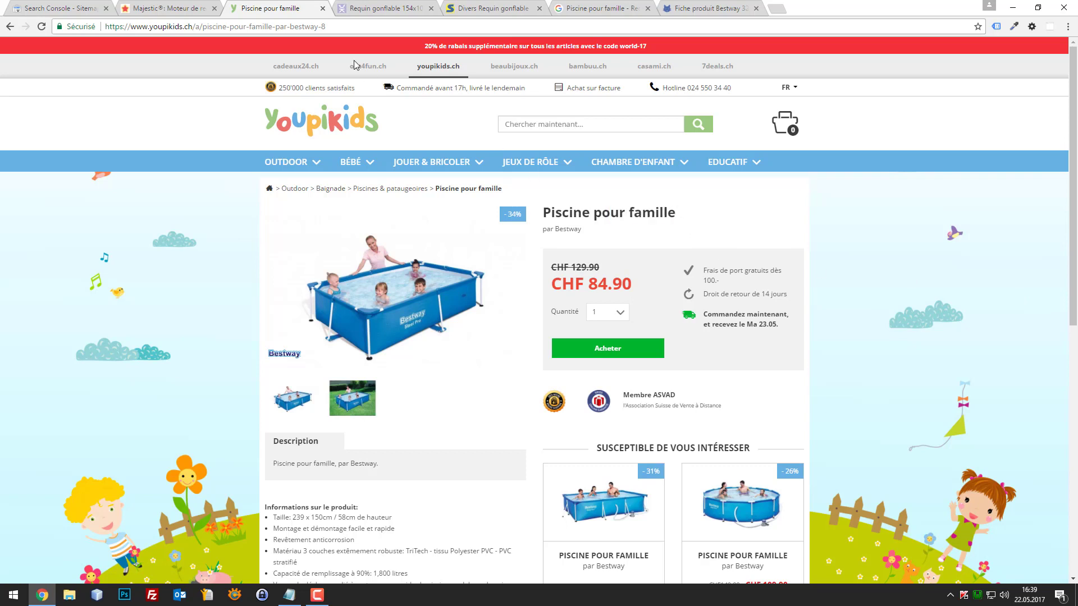
left_click(327, 25)
key("ctrl+c")
Search Google for 'site:' plus the Youpikids family pool product URL.
key("ctrl+t")
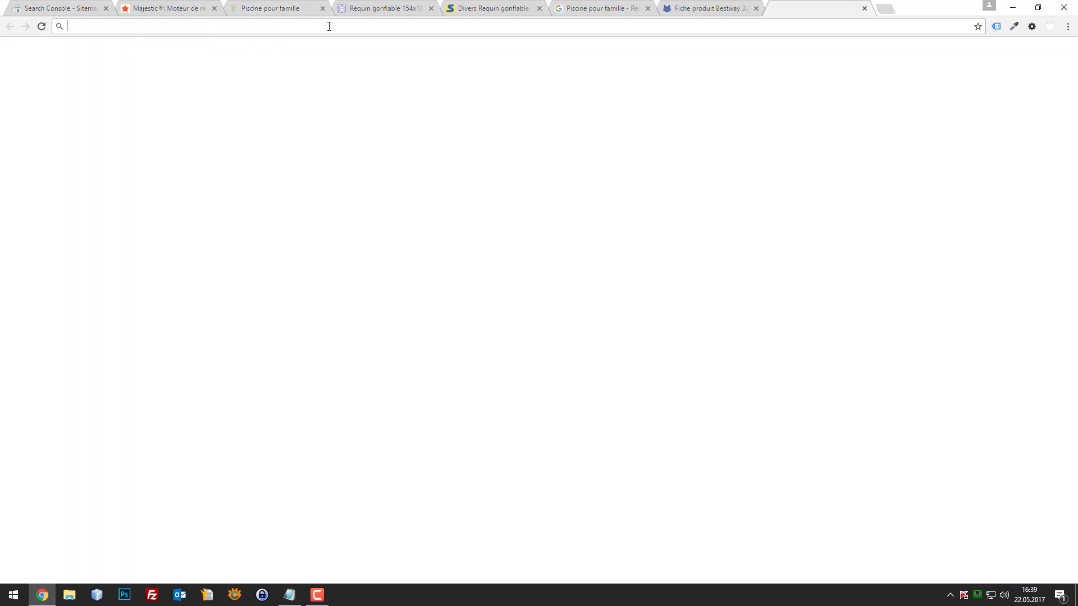
type("site:")
key("ctrl+v")
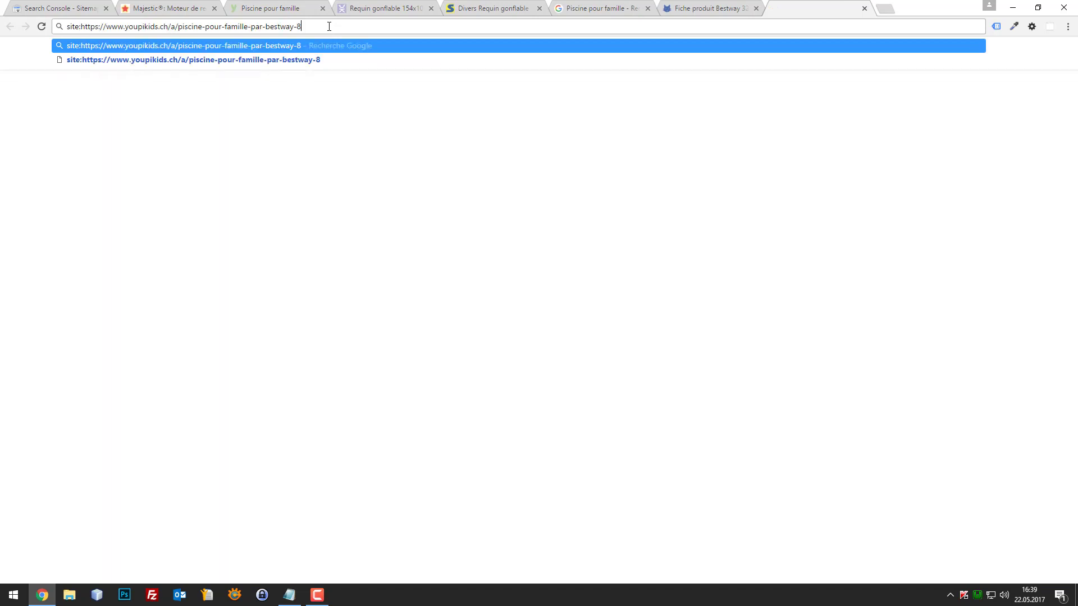
key("Return")
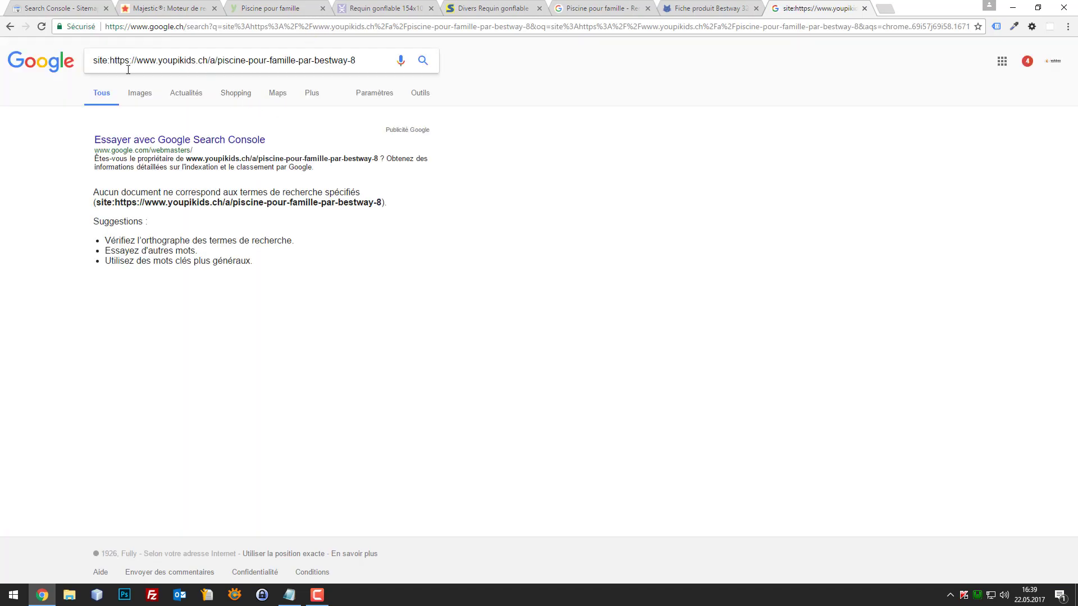
Move the site: results tab before Requin gonflable and look over the Youpikids product page.
left_click(689, 8)
left_click_drag(824, 8, 370, 5)
left_click(269, 7)
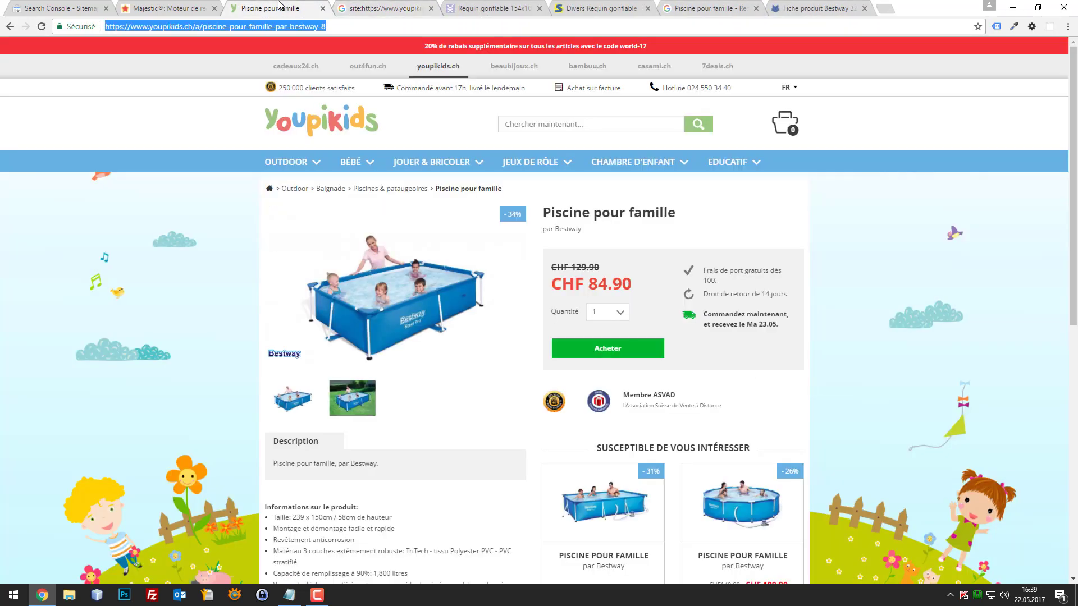
left_click(356, 27)
scroll(427, 202, "down", 3)
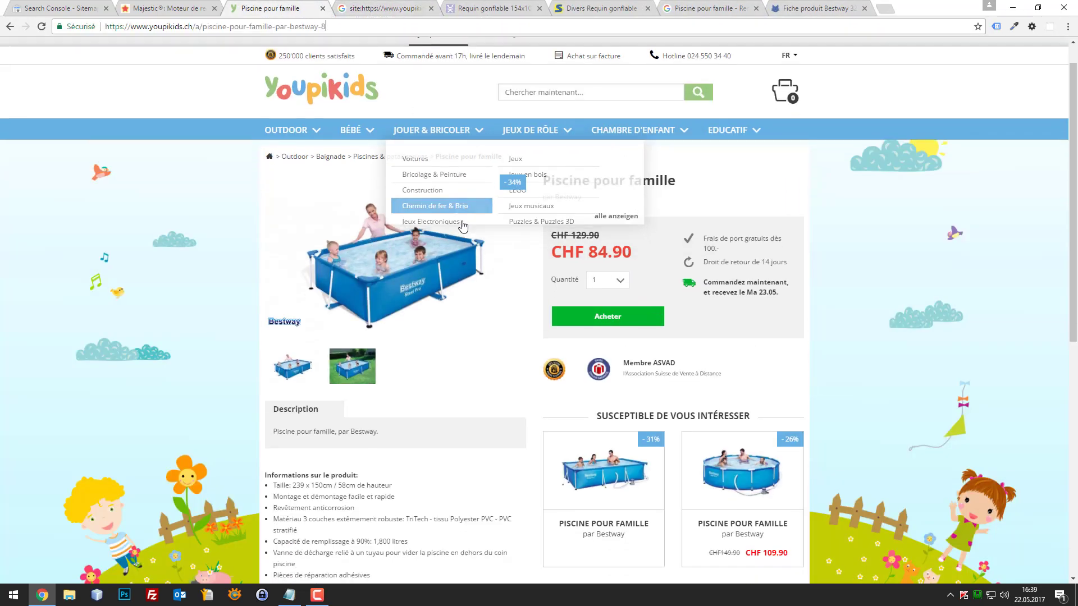
scroll(483, 224, "up", 3)
Delete 'site:' from the start of the Google query.
key("ctrl+Tab")
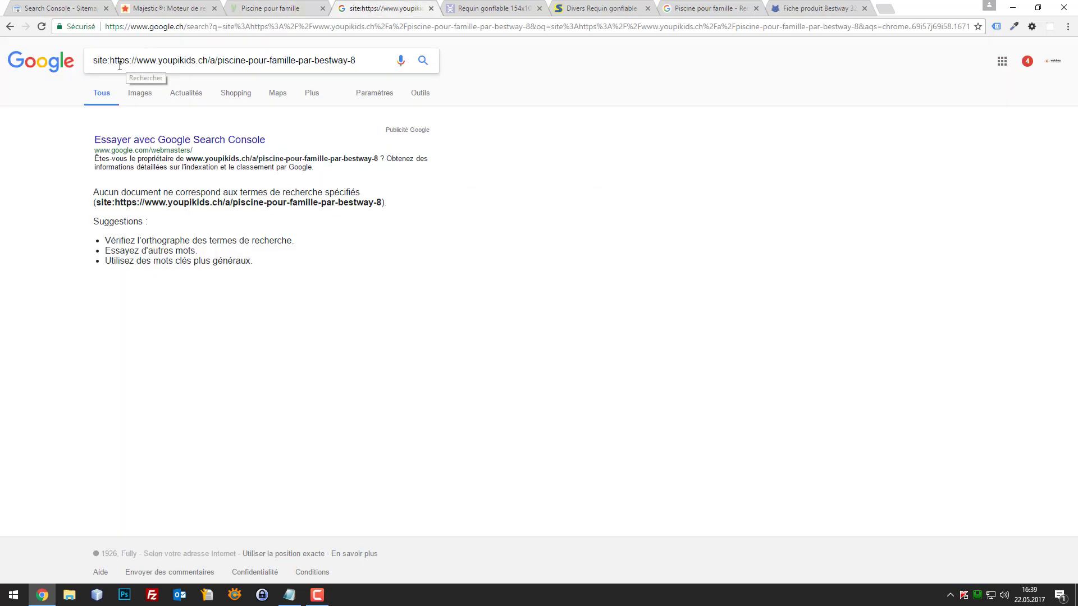
key("Right")
key("Right")
key("Right")
key("Right")
key("Right")
key("shift+Home")
key("BackSpace")
Rerun the search with the plain product URL and examine the casami.ch result titles.
key("Return")
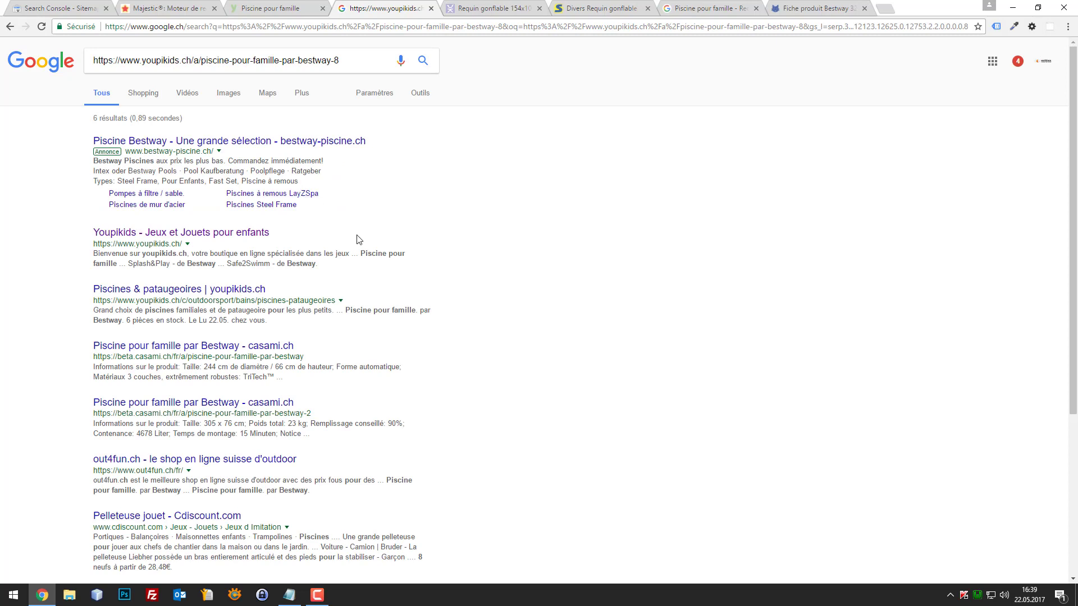
left_click_drag(93, 347, 236, 349)
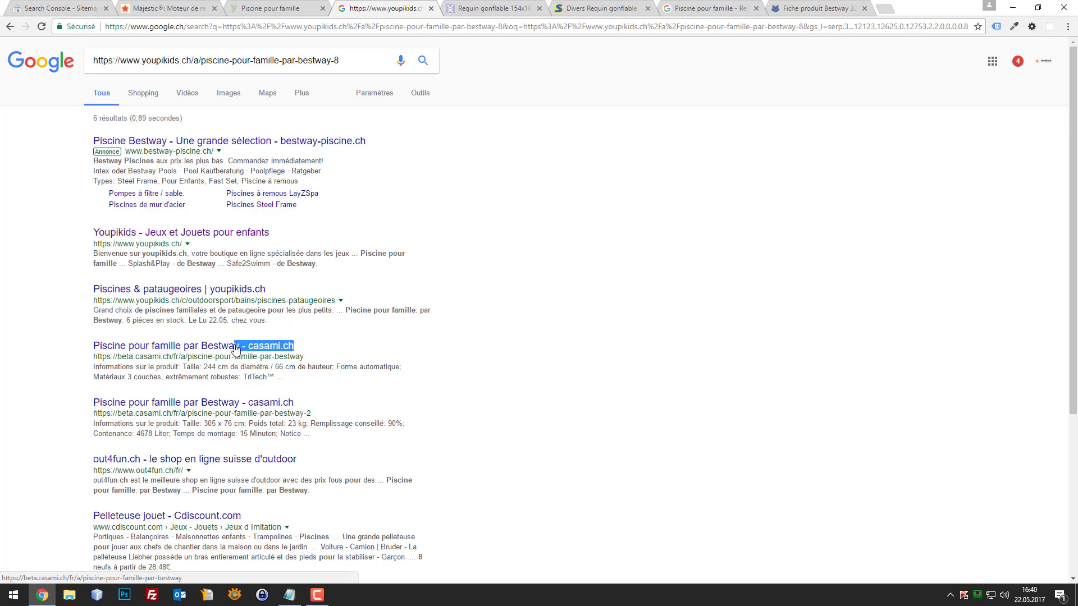
left_click(309, 348)
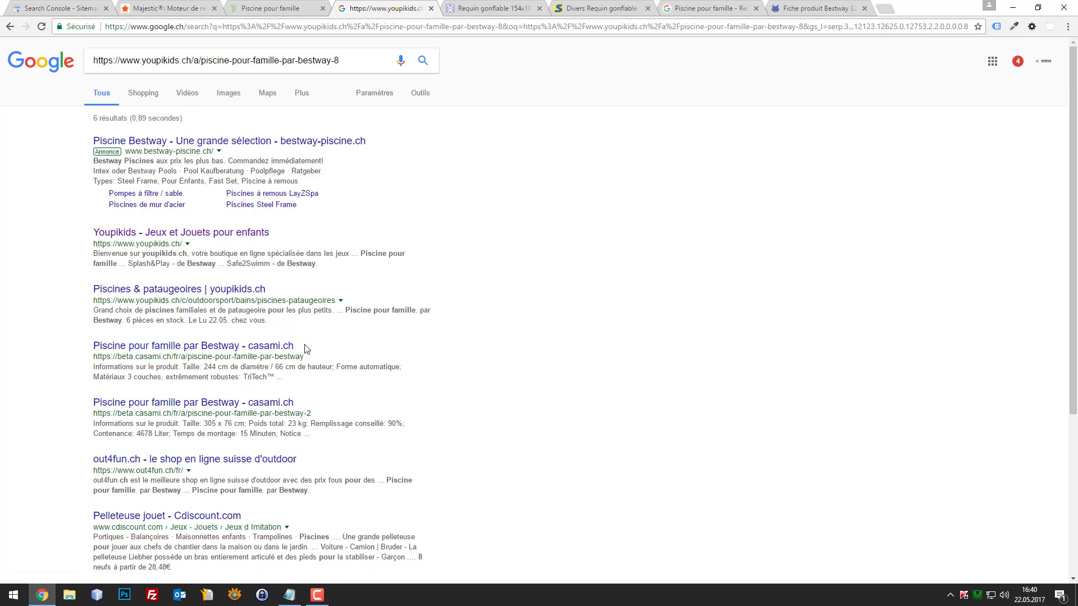
left_click_drag(85, 349, 239, 347)
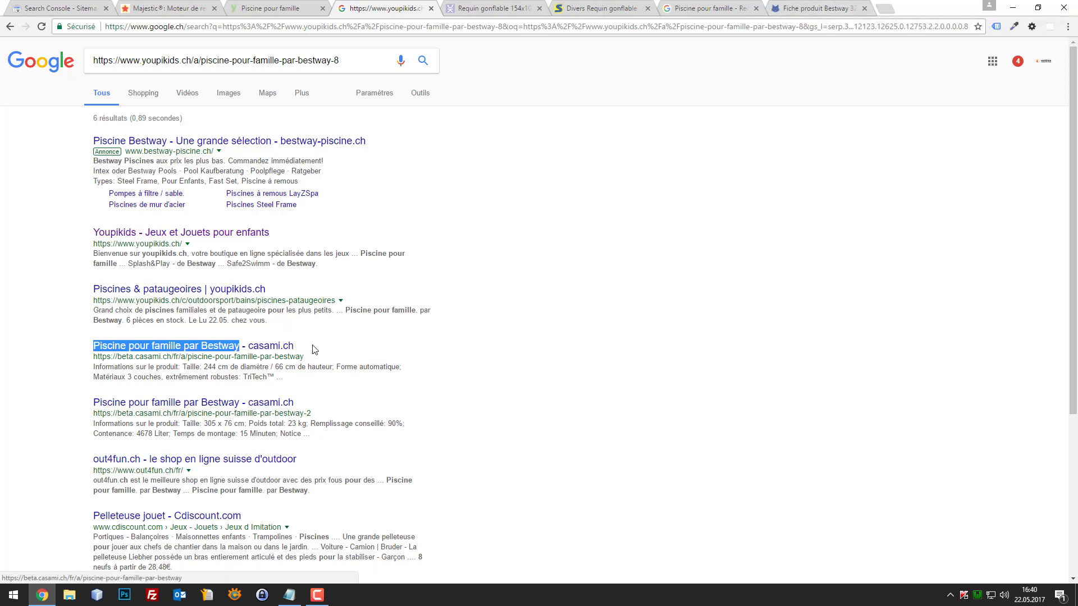
left_click_drag(313, 349, 245, 340)
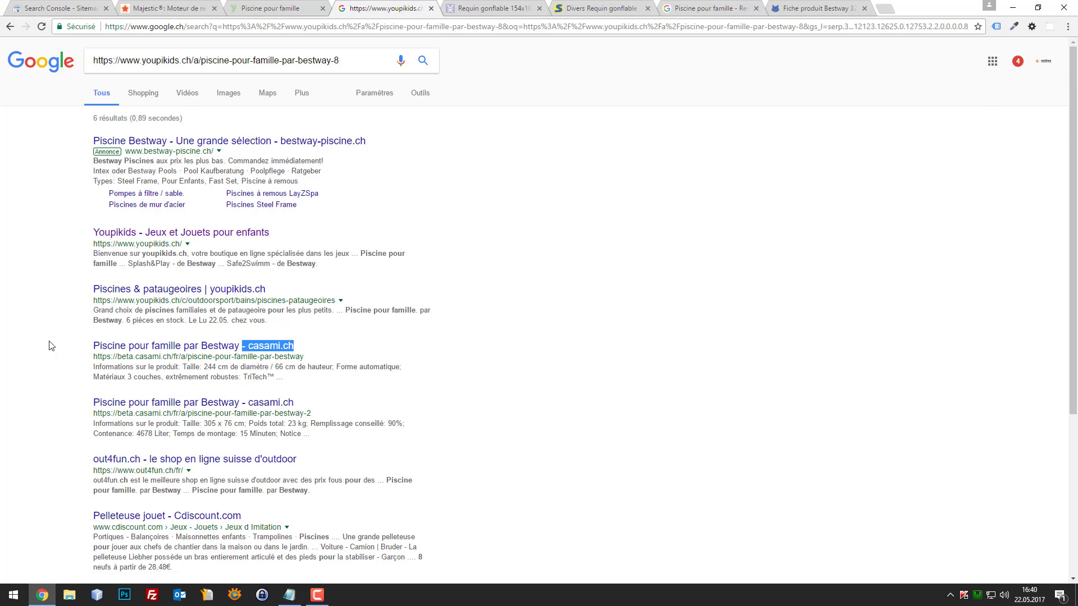
left_click_drag(77, 348, 126, 346)
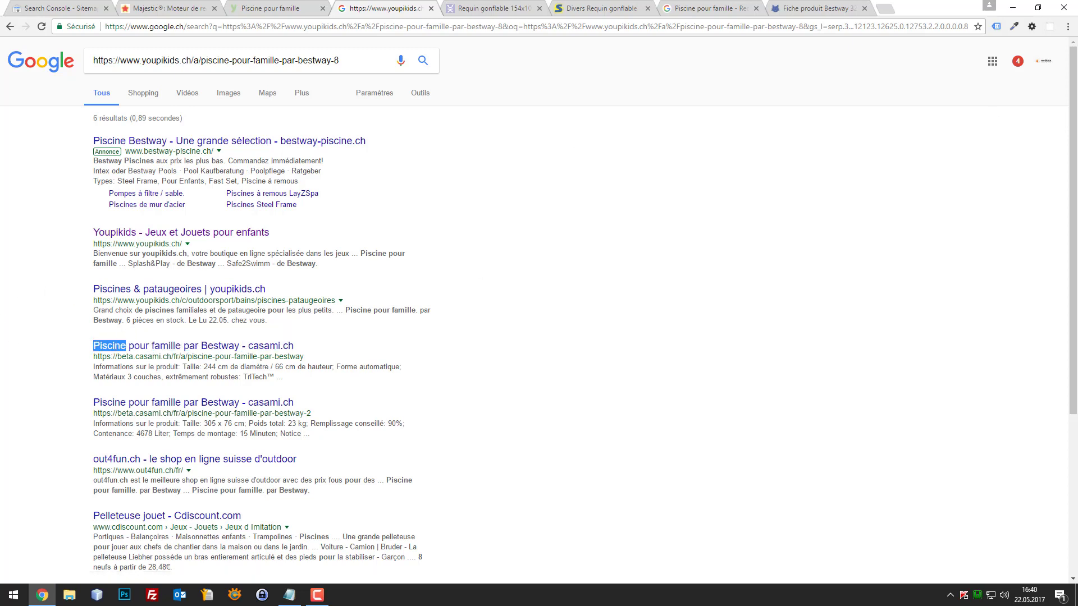
Open the page source of the Youpikids 'Piscine pour famille' page.
key("alt+Tab")
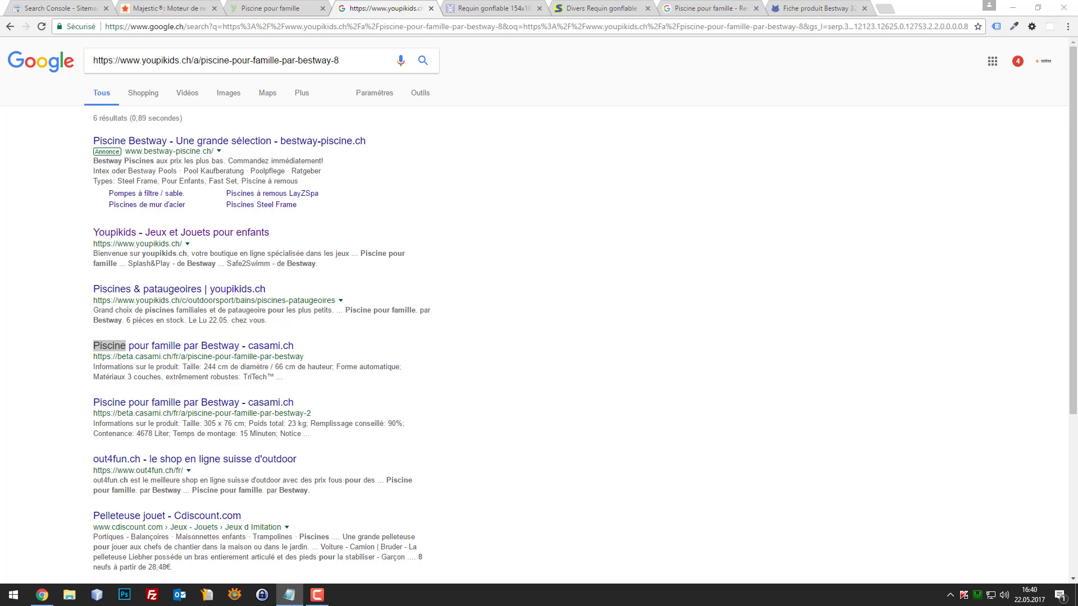
left_click(269, 8)
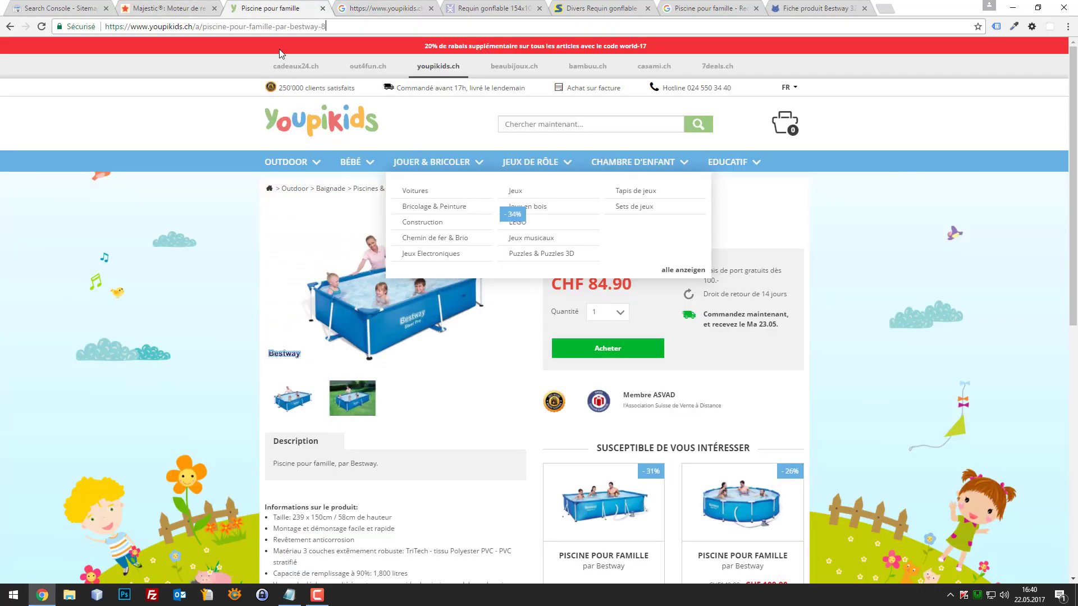
right_click(192, 124)
left_click(228, 229)
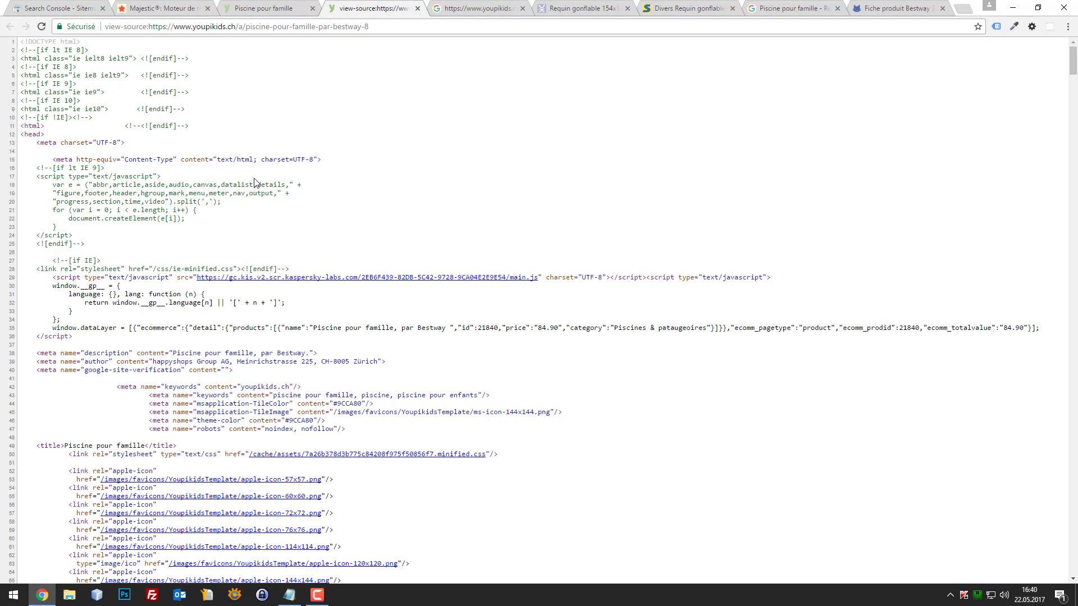
Find 'title' in the product page source, then close the source tab.
key("ctrl+f")
type("title")
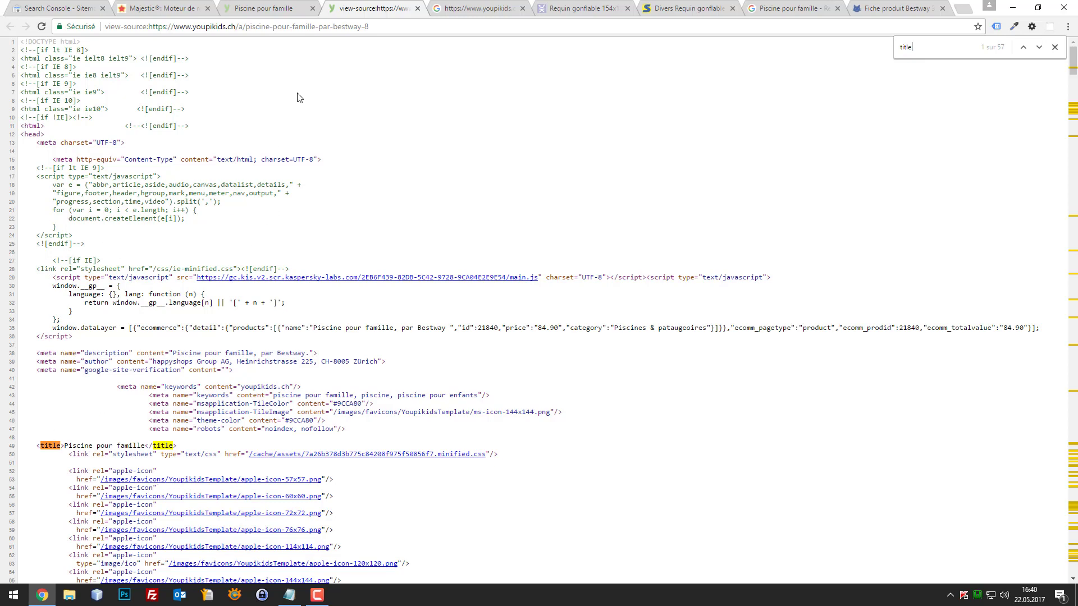
middle_click(351, 10)
Go to the Youpikids home page and view its source.
left_click(297, 114)
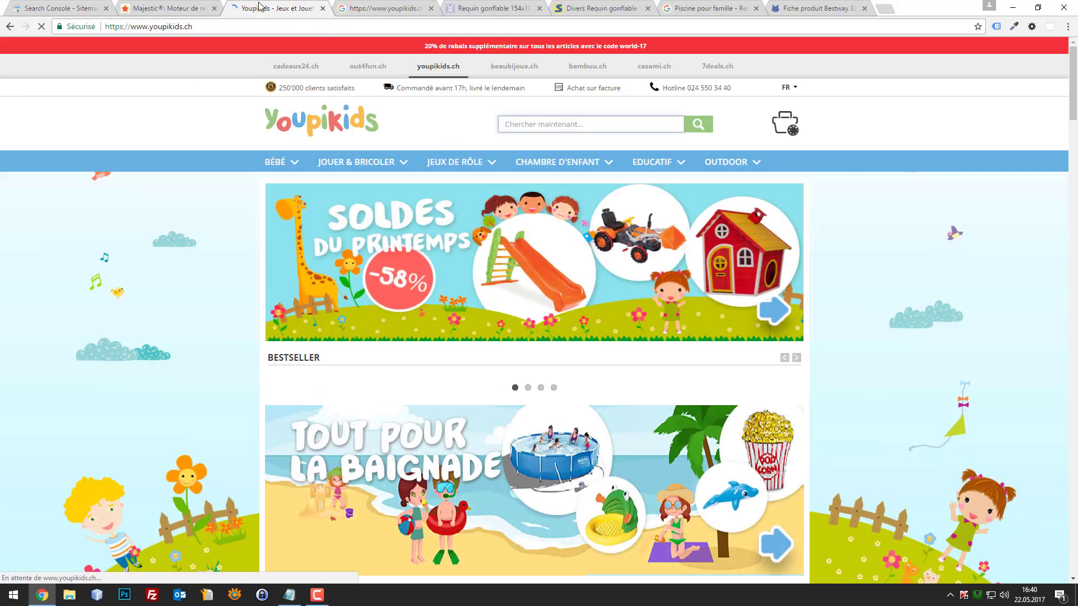
right_click(149, 131)
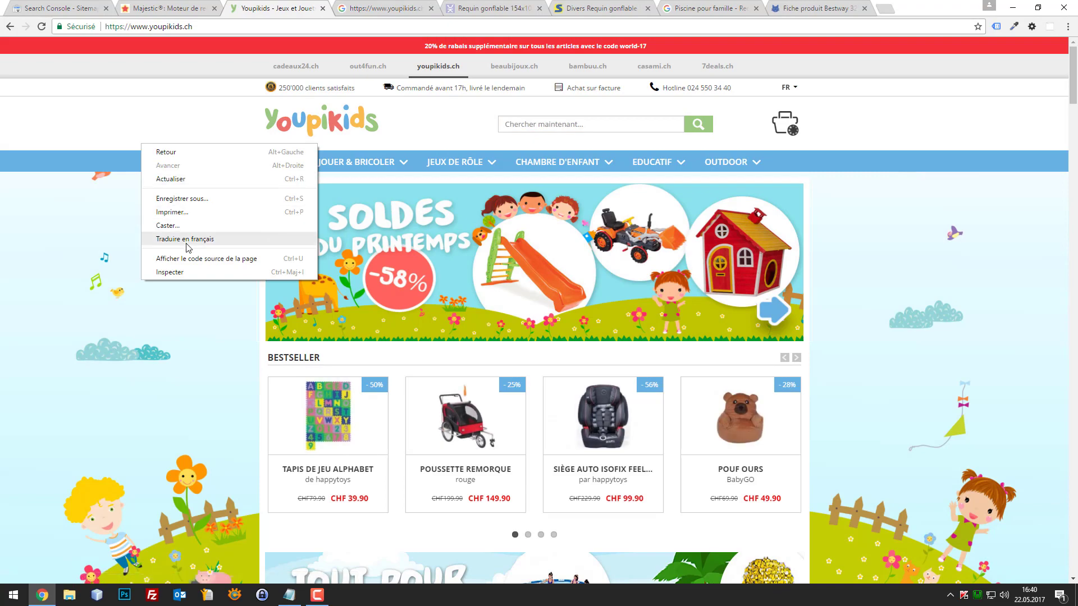
left_click(198, 259)
Find and select the home page <title, close the source and return to the shark tab.
key("ctrl+f")
type("tit")
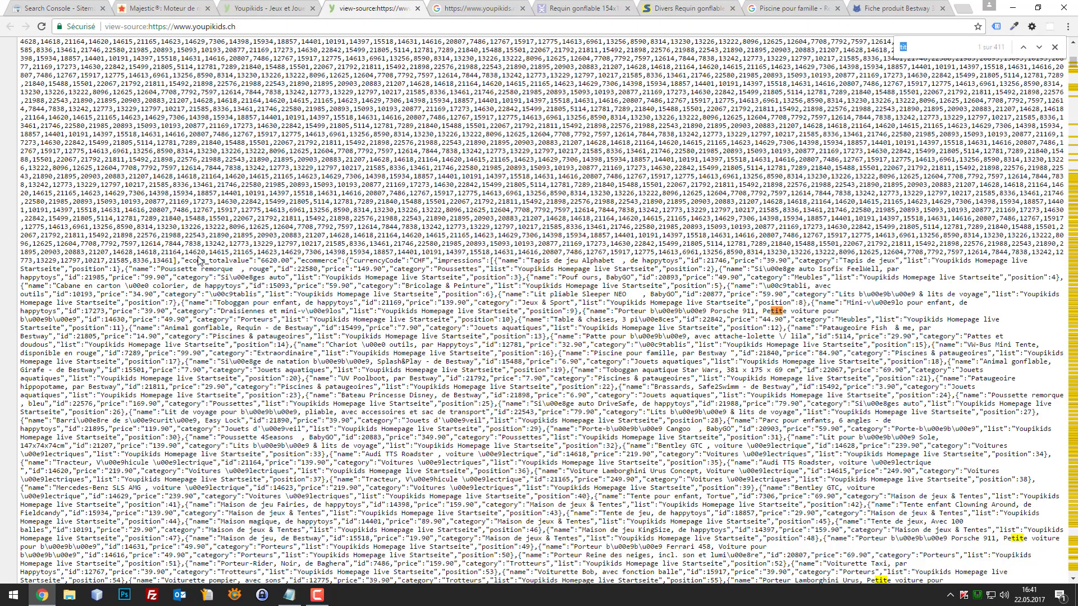
type("<title")
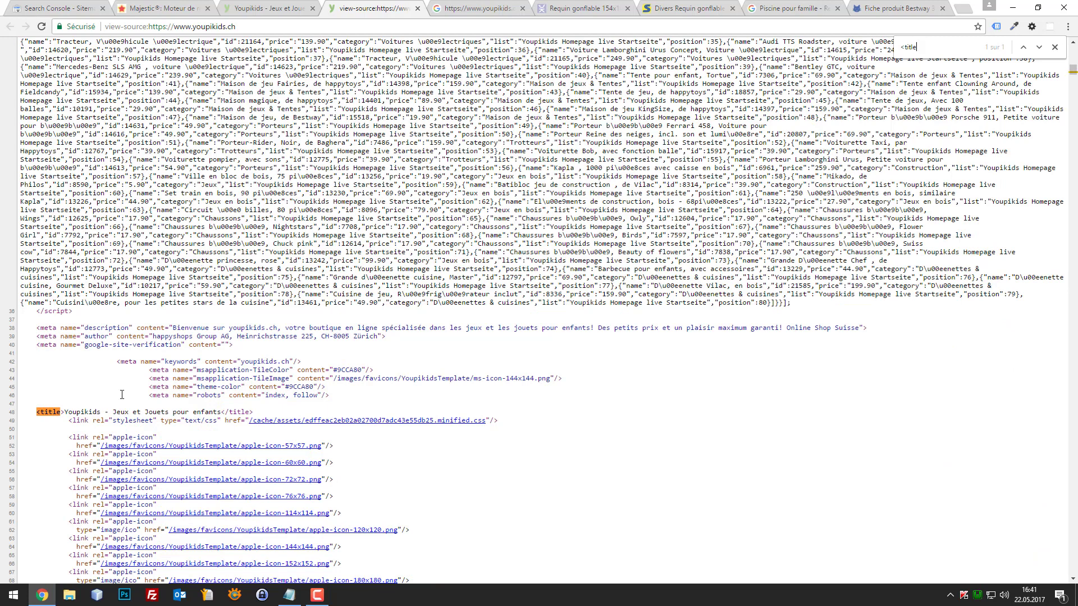
left_click_drag(100, 412, 224, 413)
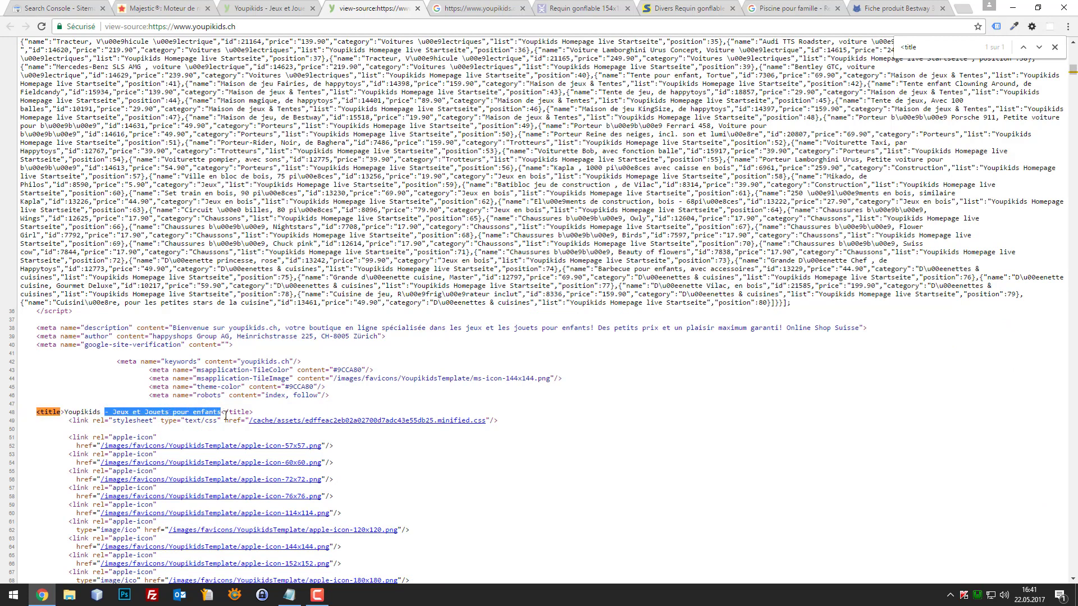
left_click(288, 372)
key("ctrl+w")
key("ctrl+Tab")
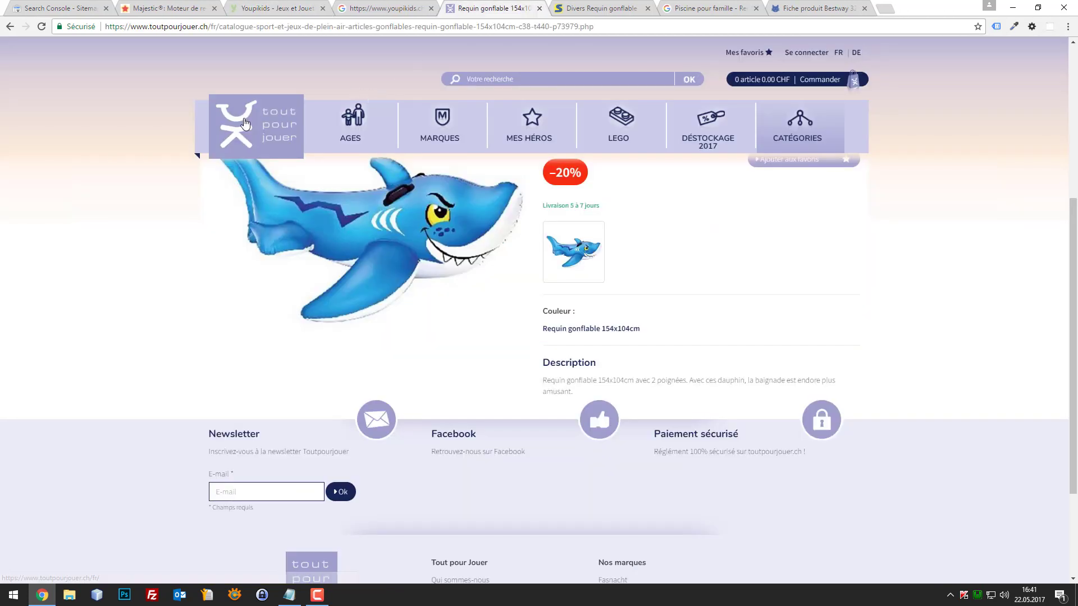
Load the Tout pour Jouer home page, then highlight the Youpikids result snippets in Google's results.
left_click(282, 121)
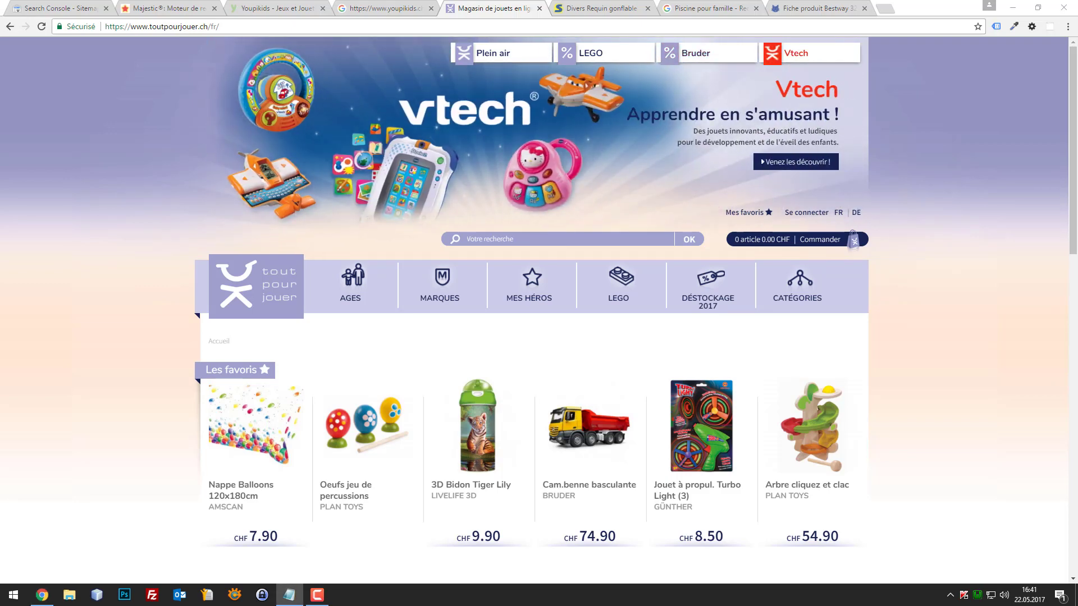
left_click(386, 8)
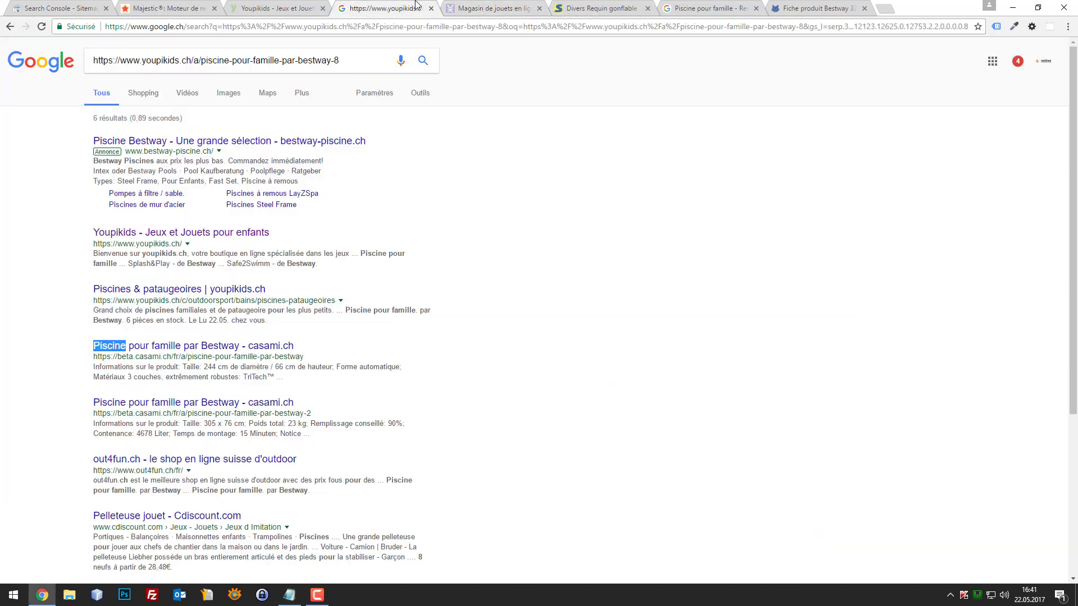
left_click_drag(283, 323, 91, 319)
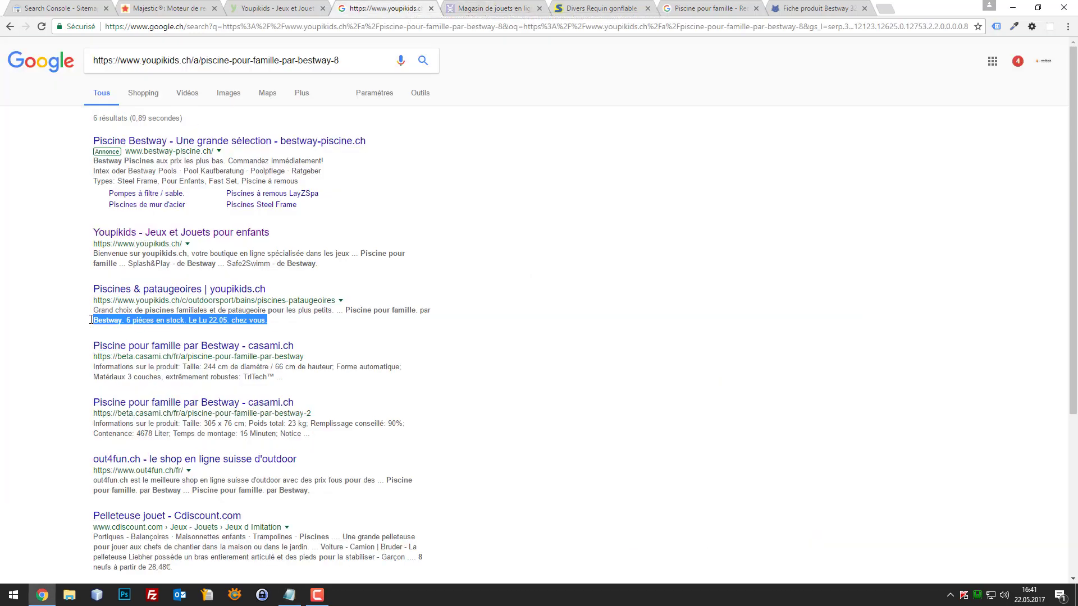
left_click_drag(337, 264, 101, 262)
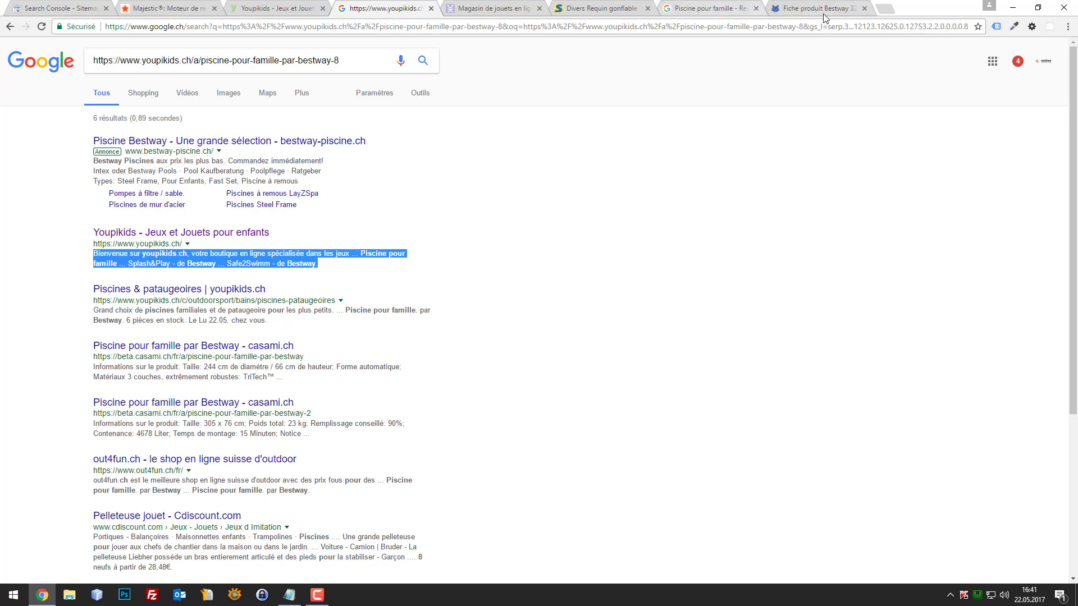
Load the local PrestaShop admin at localhost/test/prestashop_1_6_1_5/administration in a new tab.
left_click(885, 8)
type("lo")
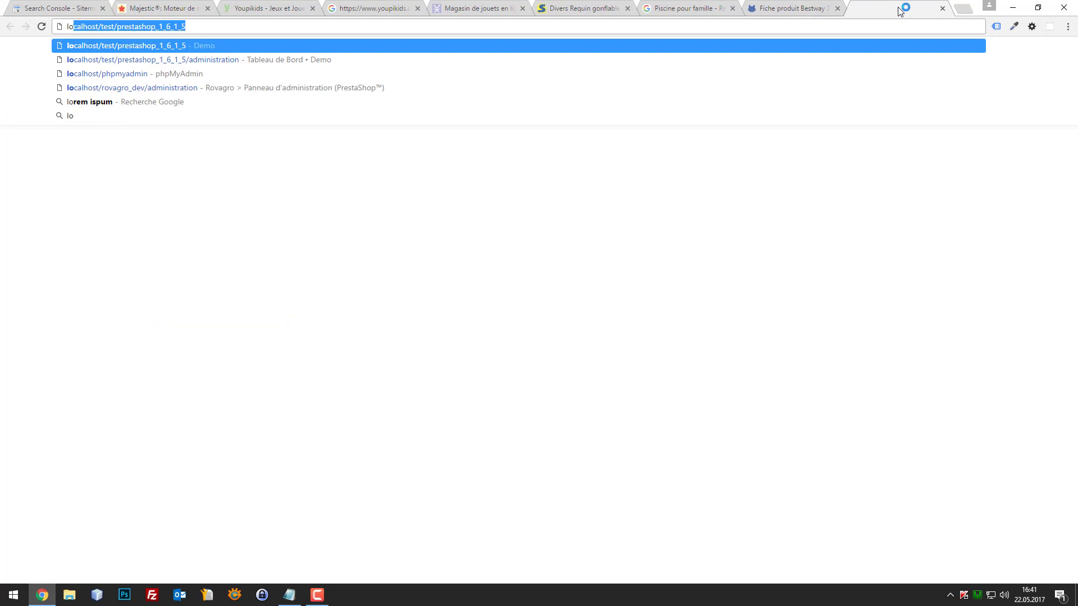
key("Return")
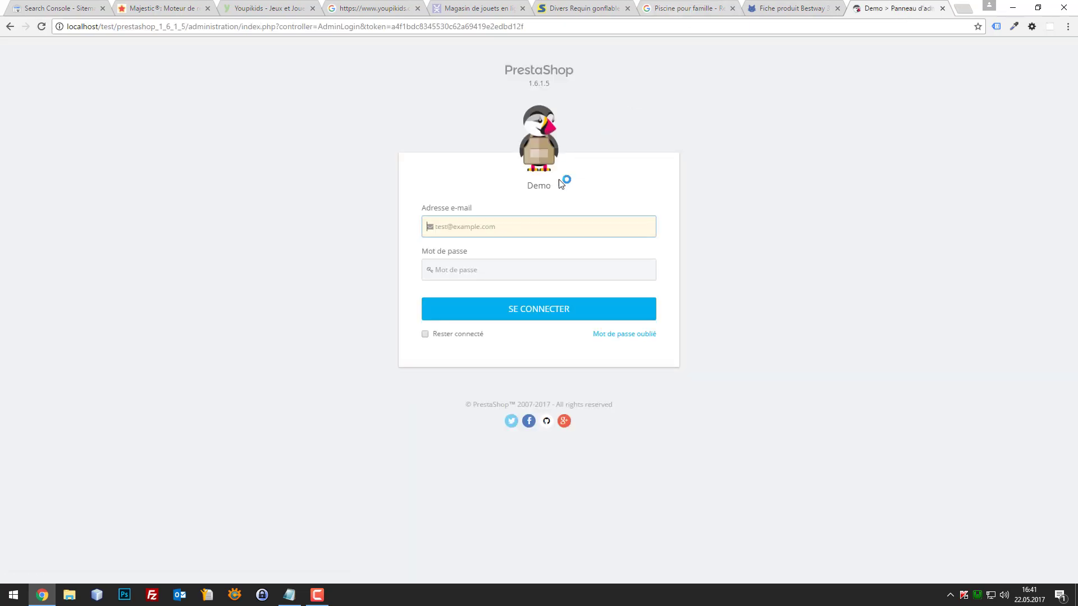
Log in with the saved demo e-mail and the account password, staying logged in, retyping the password once.
type("de")
left_click(493, 241)
left_click(485, 265)
type("demodemo")
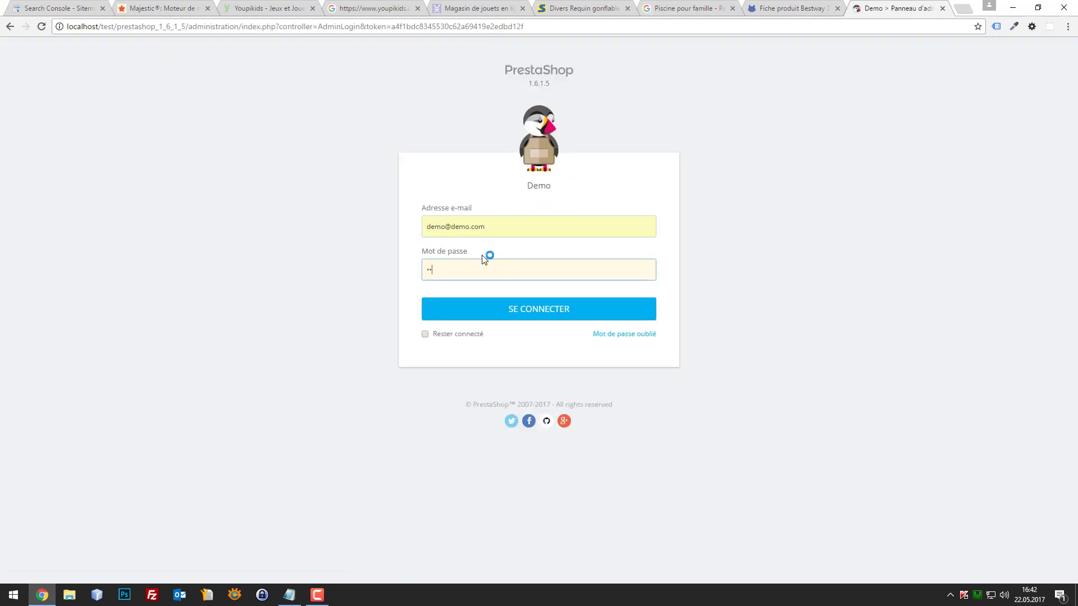
key("Tab")
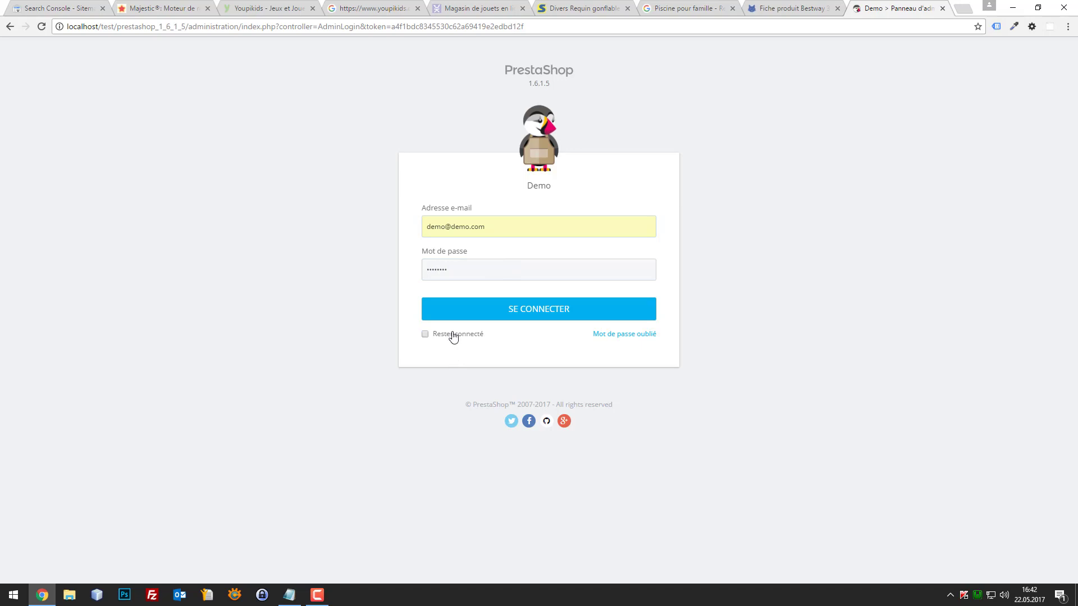
left_click_drag(433, 335, 461, 335)
left_click(488, 325)
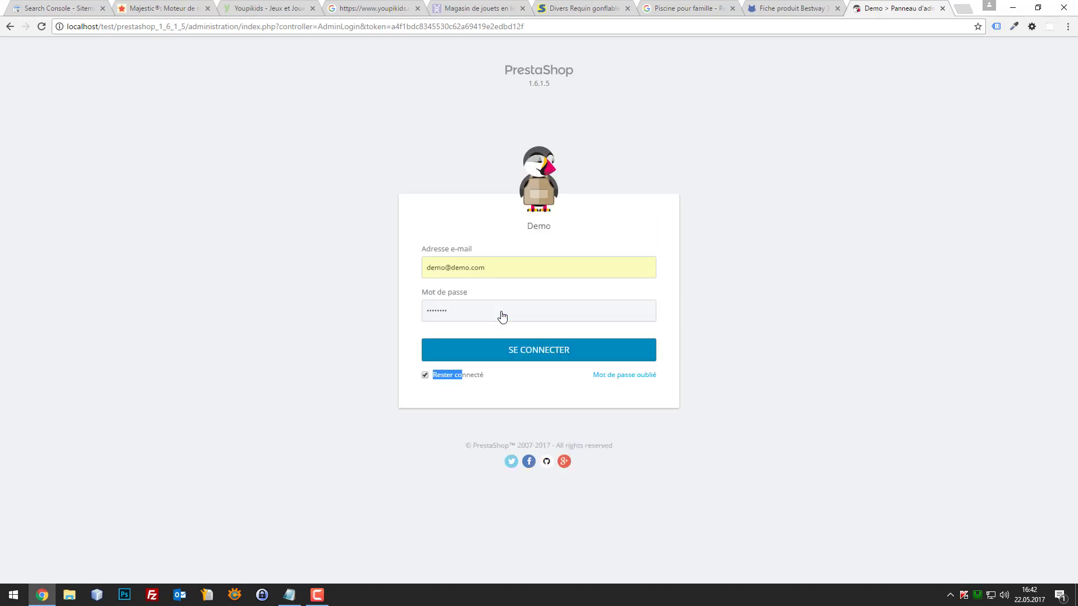
double_click(493, 305)
type("de")
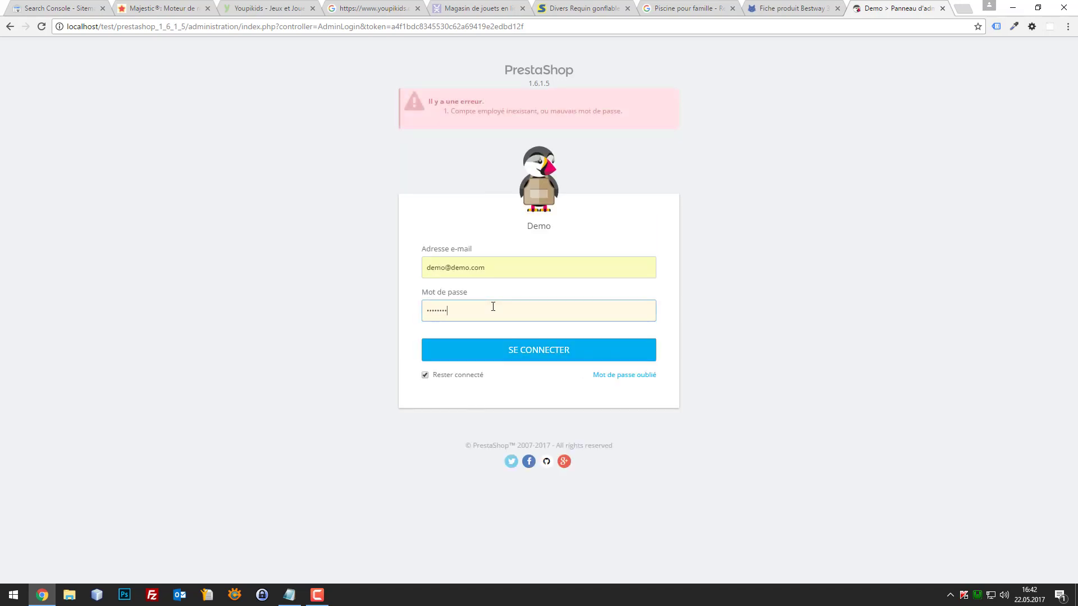
type("modemo")
key("Return")
Edit 'T-shirt délavé à manches courtes' from Catalogue > Produits and open its Référencement - SEO fields.
mouse_move(57, 118)
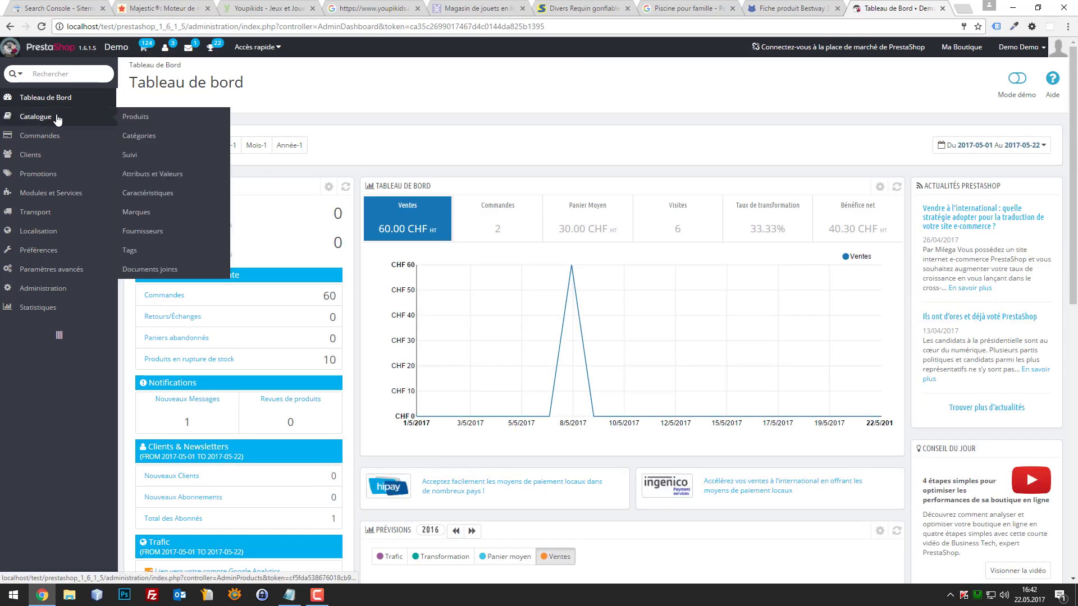
left_click(160, 116)
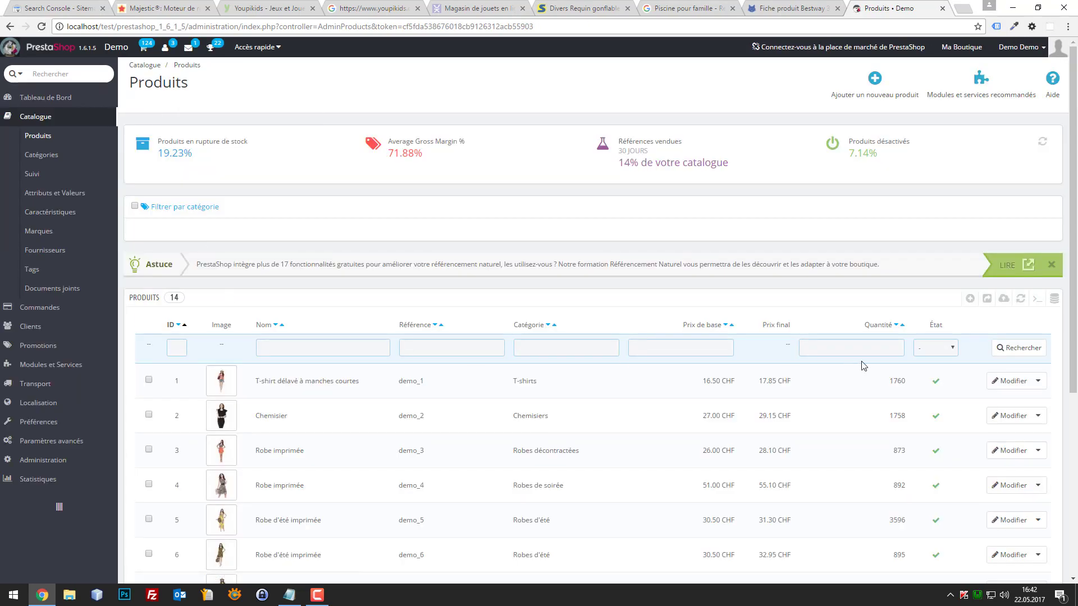
left_click(1008, 382)
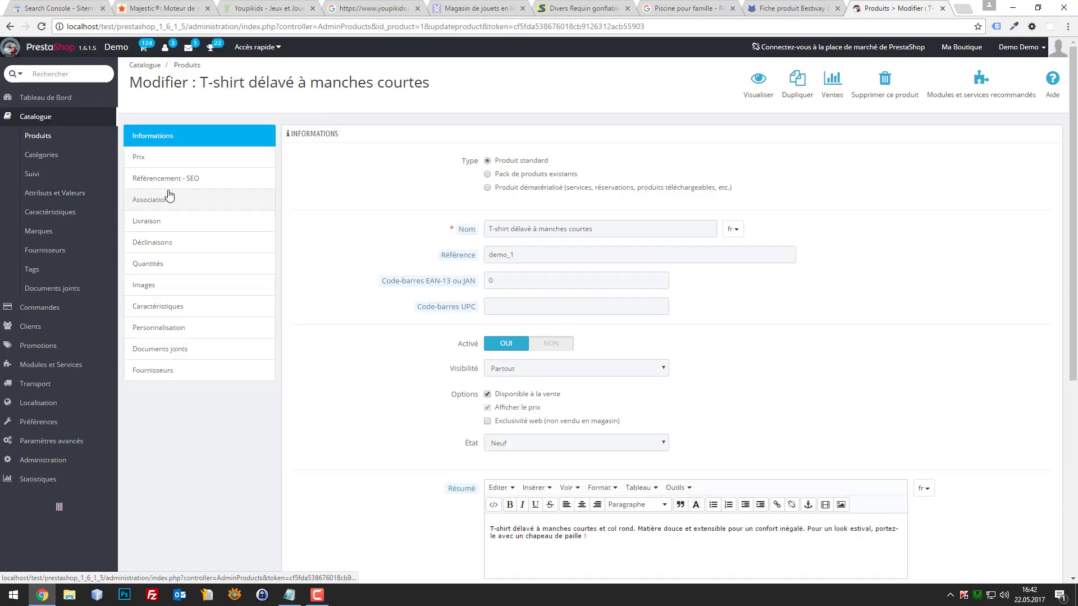
left_click(206, 180)
left_click(590, 188)
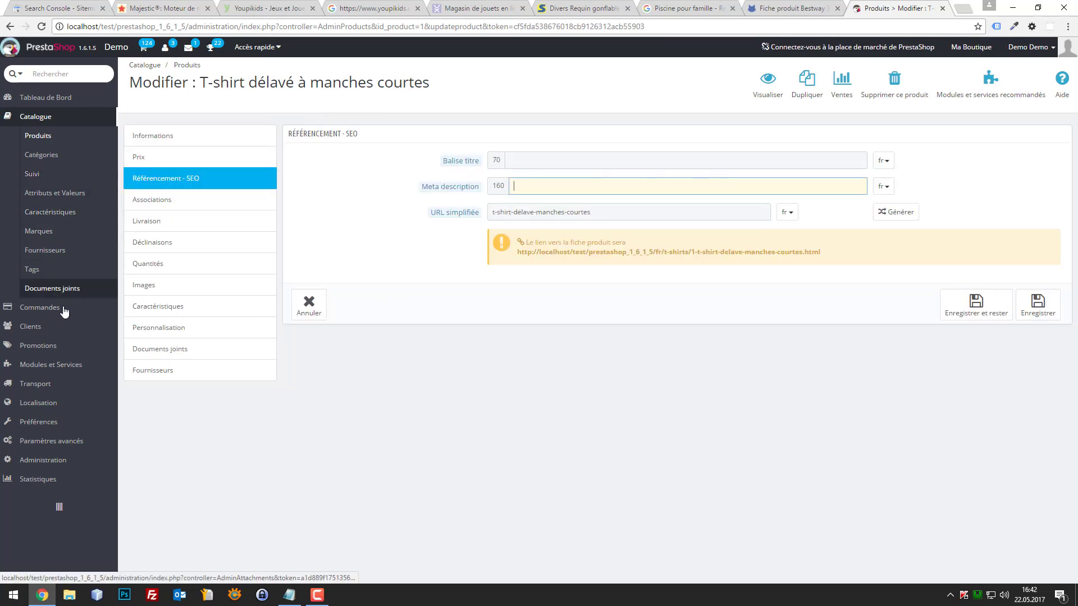
mouse_move(67, 380)
mouse_move(62, 421)
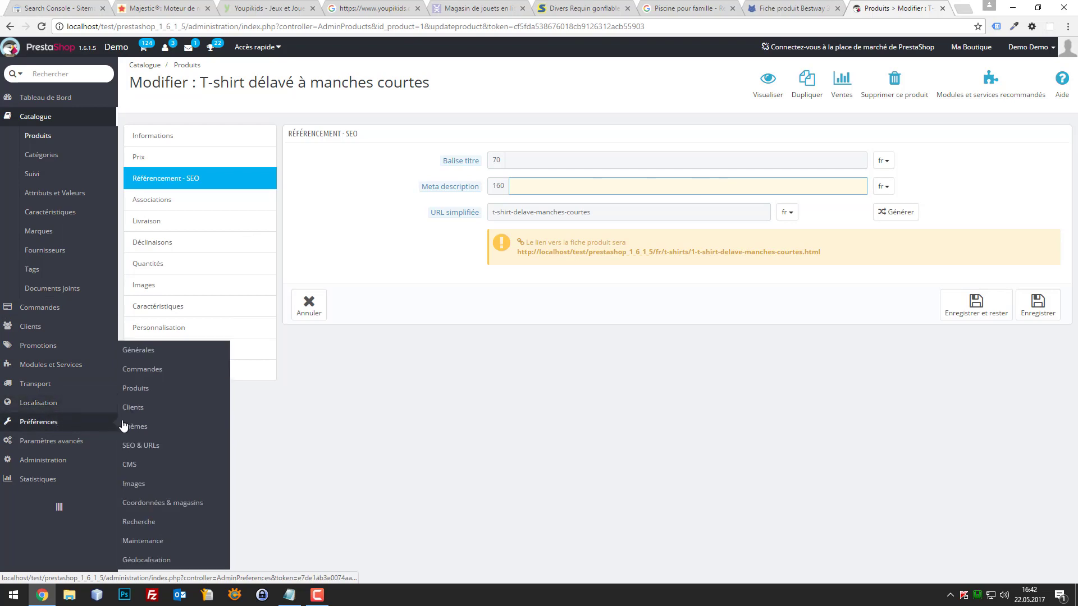
Open the index page in Préférences > SEO & URLs and inspect its empty title and default meta description.
left_click(147, 446)
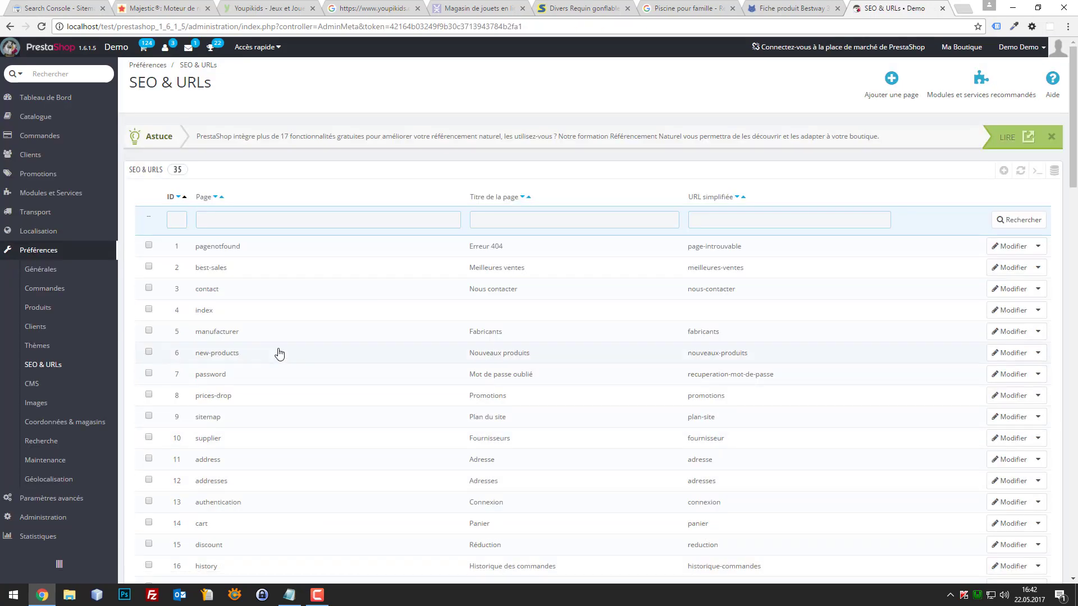
scroll(547, 375, "down", 1)
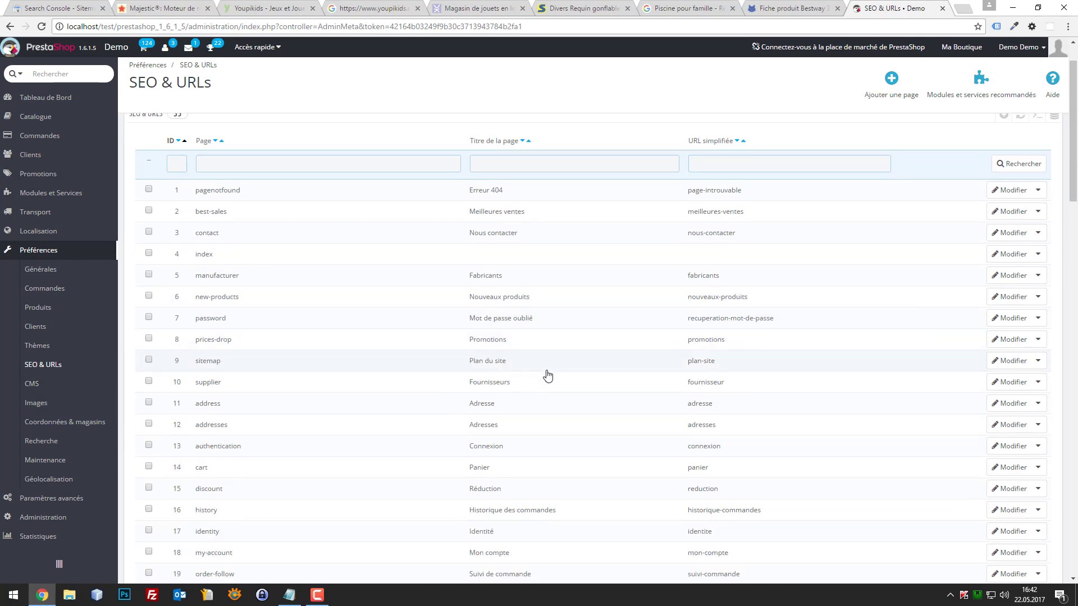
key("ctrl+f")
type("indedx")
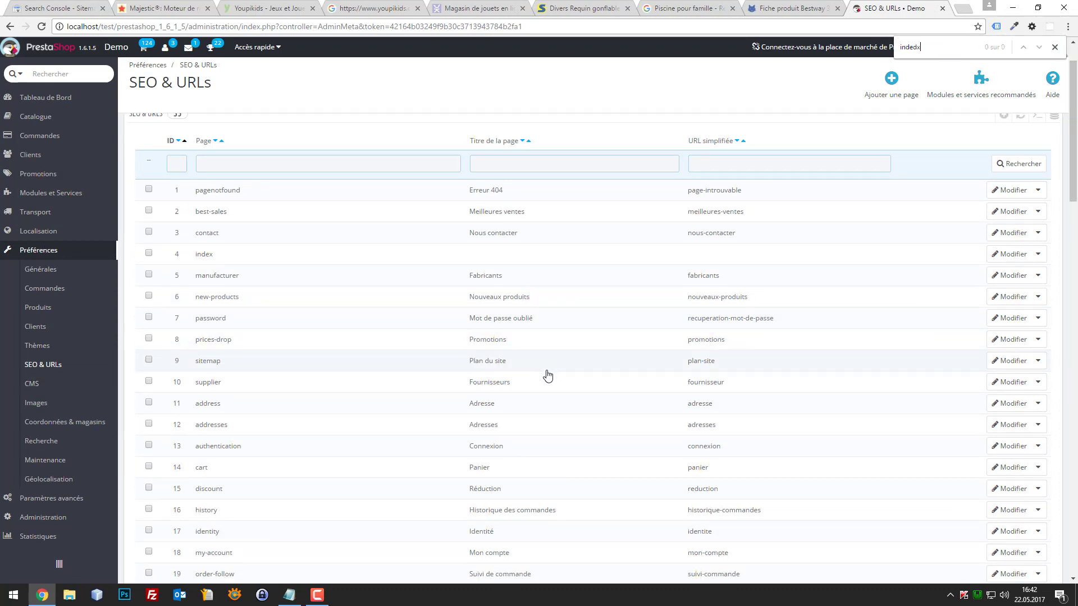
left_click(1008, 254)
left_click(454, 186)
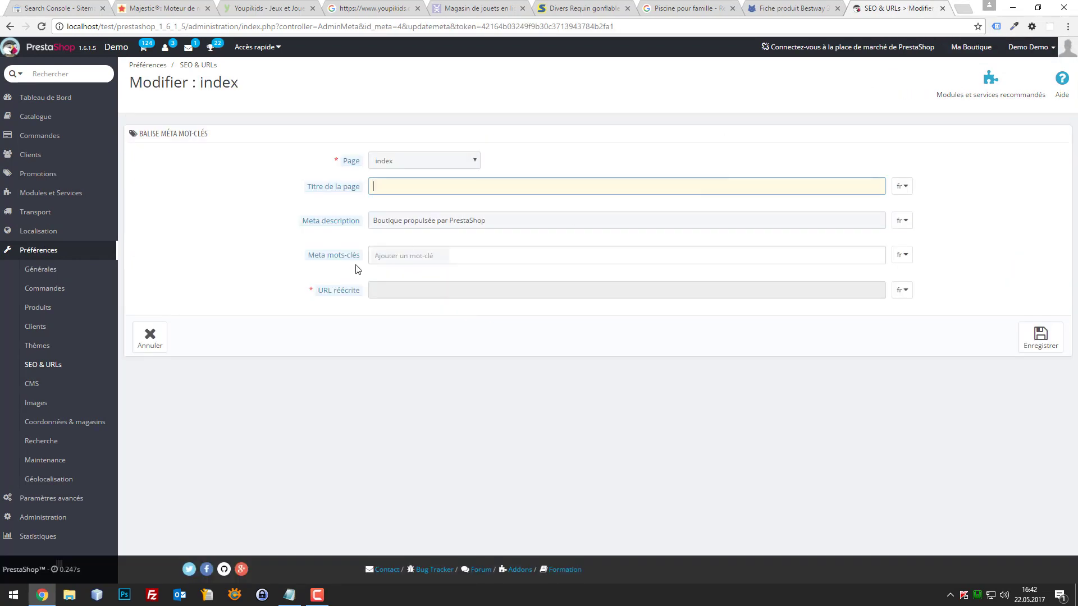
left_click(498, 214)
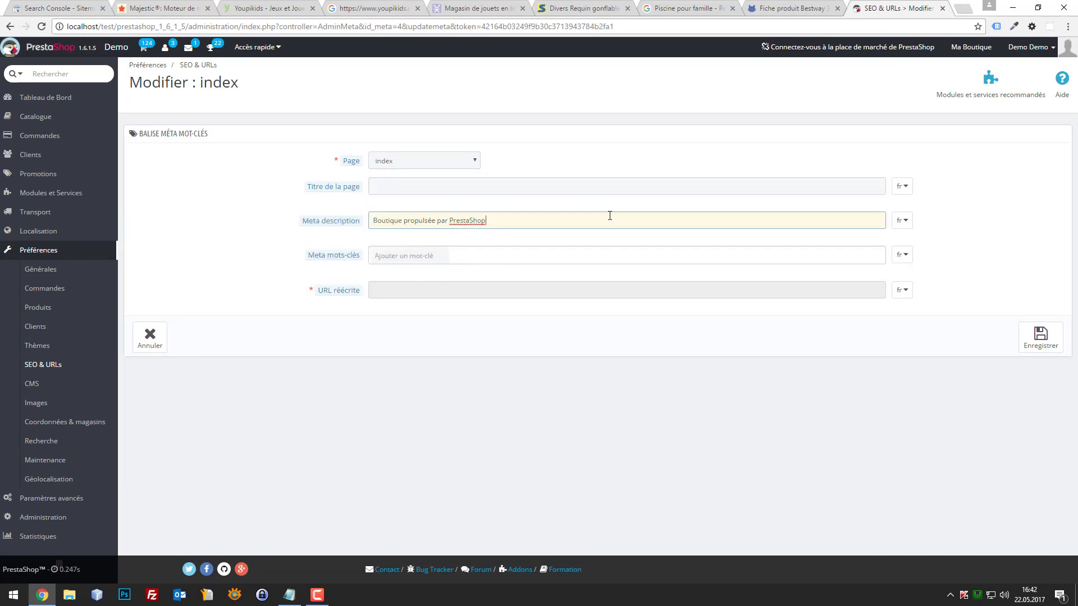
Close the SEO settings tab and return to the 'Piscine pour famille' Google results.
key("ctrl+w")
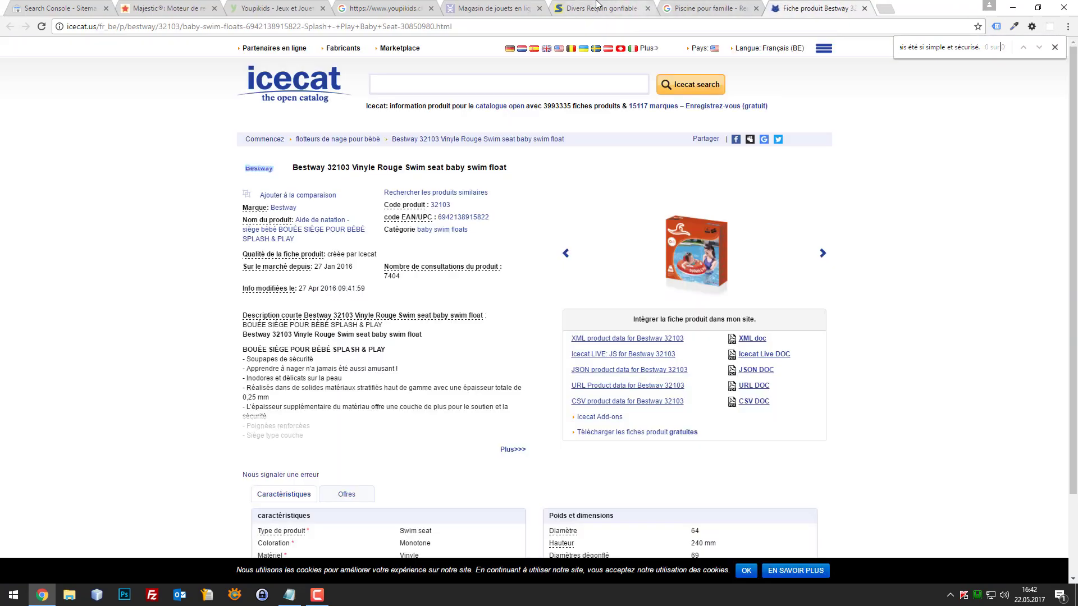
left_click(494, 8)
left_click(599, 8)
left_click(721, 7)
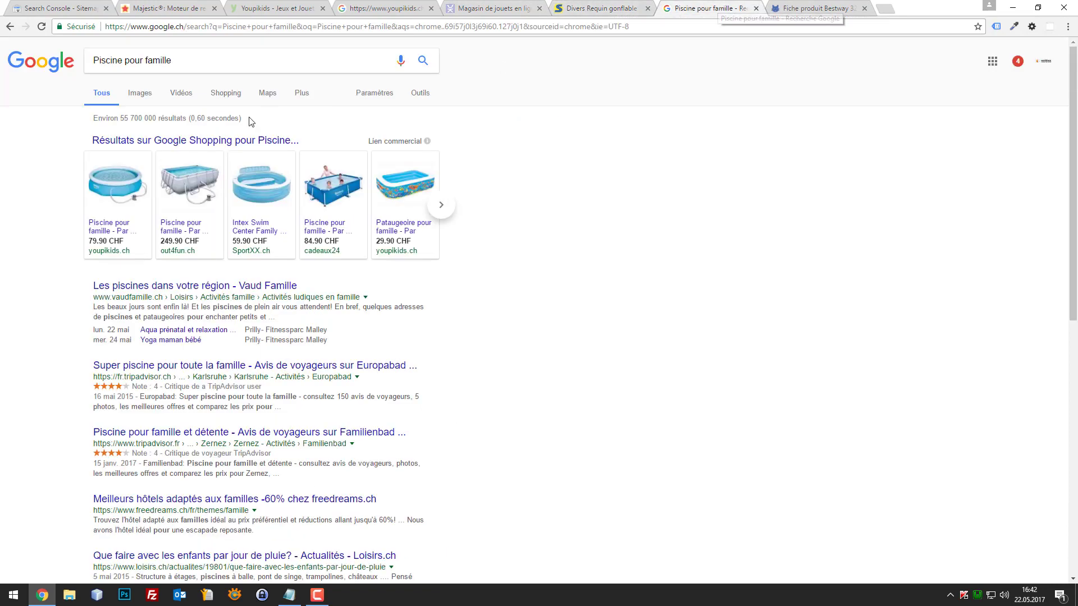
Highlight the Vaud Famille, Europabad and Familienbad result descriptions as example snippets.
left_click_drag(87, 310, 284, 325)
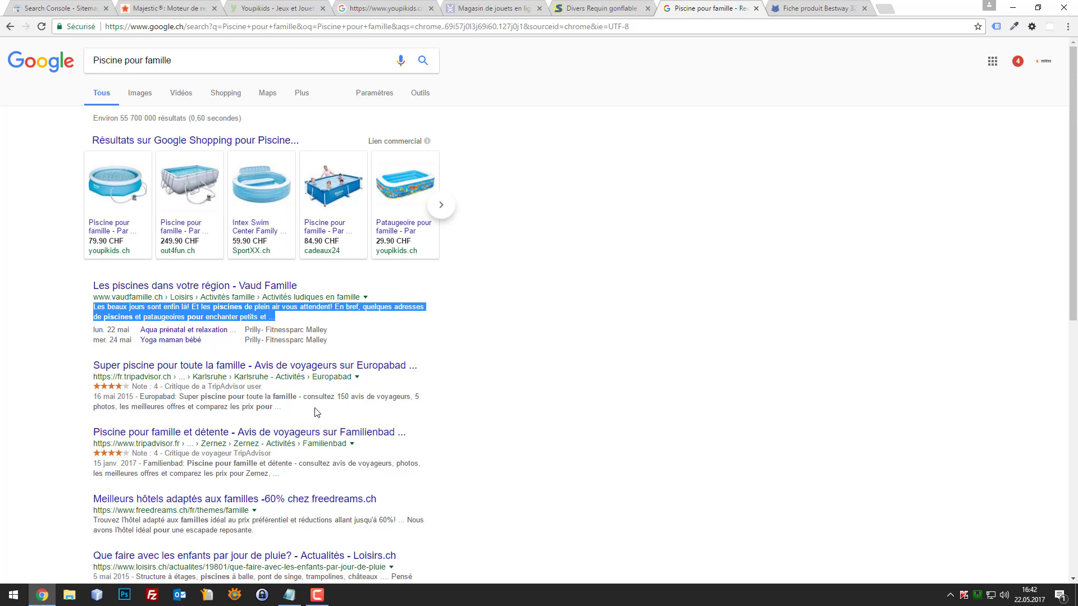
left_click_drag(315, 412, 141, 396)
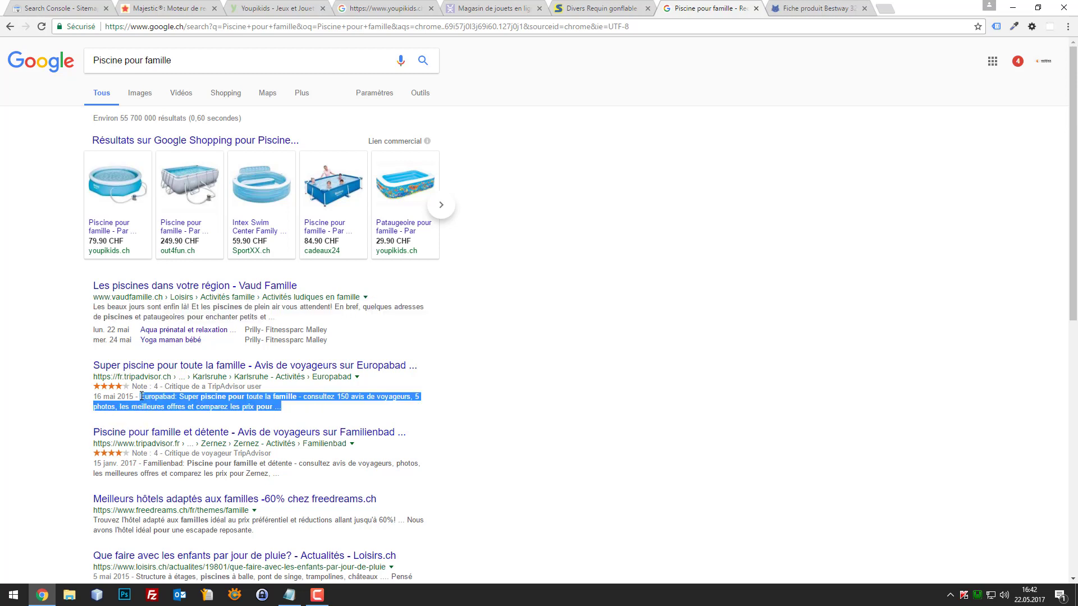
left_click_drag(279, 473, 144, 464)
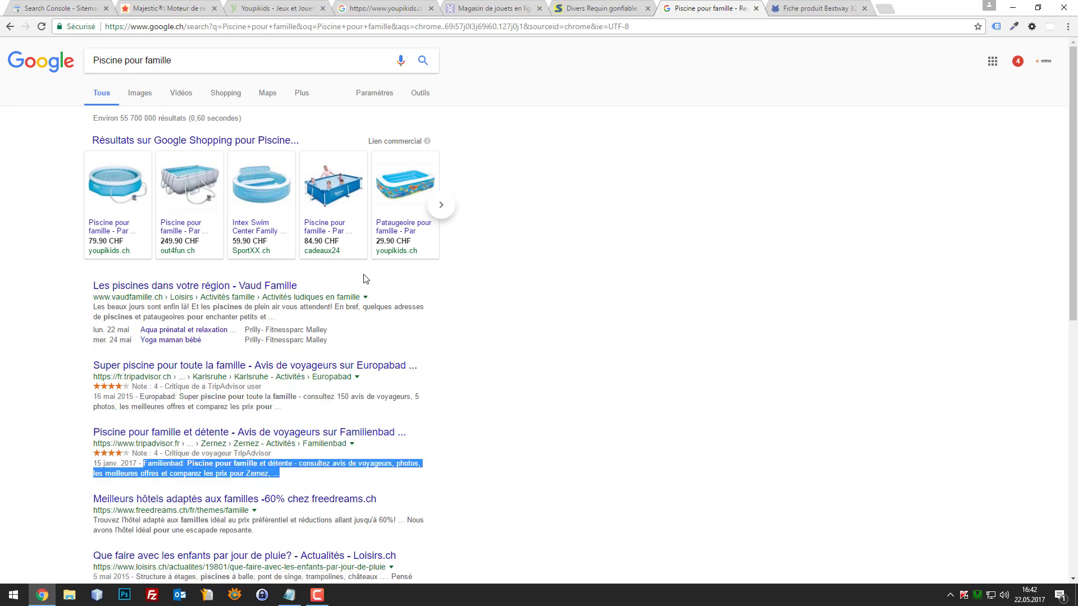
left_click_drag(273, 317, 90, 306)
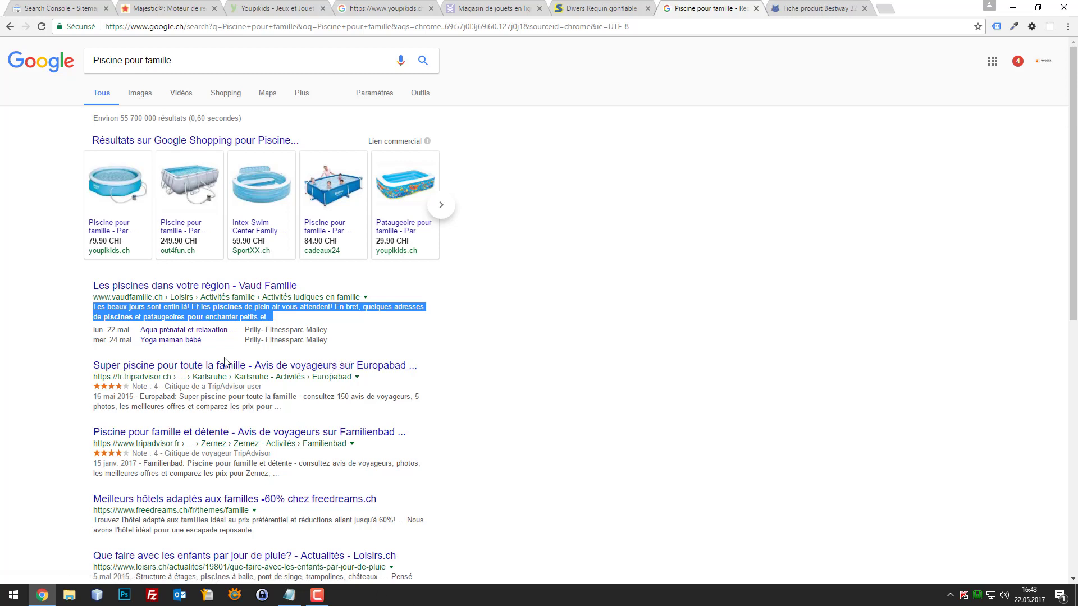
left_click_drag(303, 321, 80, 307)
left_click(302, 318)
left_click_drag(302, 318, 66, 308)
key("alt+Tab")
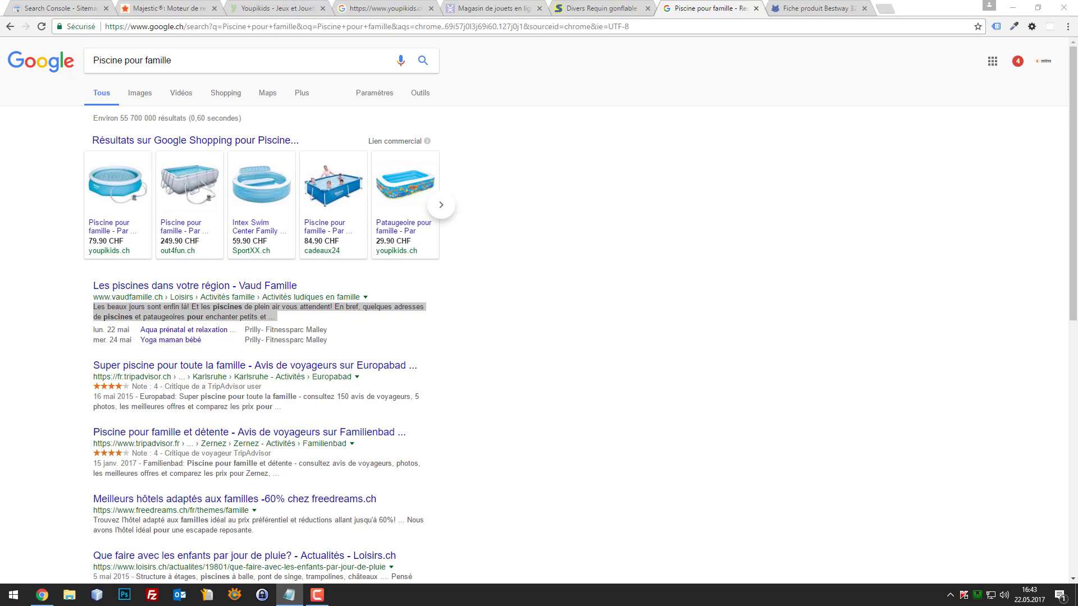
Close the Divers Requin, Piscine pour famille, icecat Bestway and youpikids Google tabs.
left_click(608, 7)
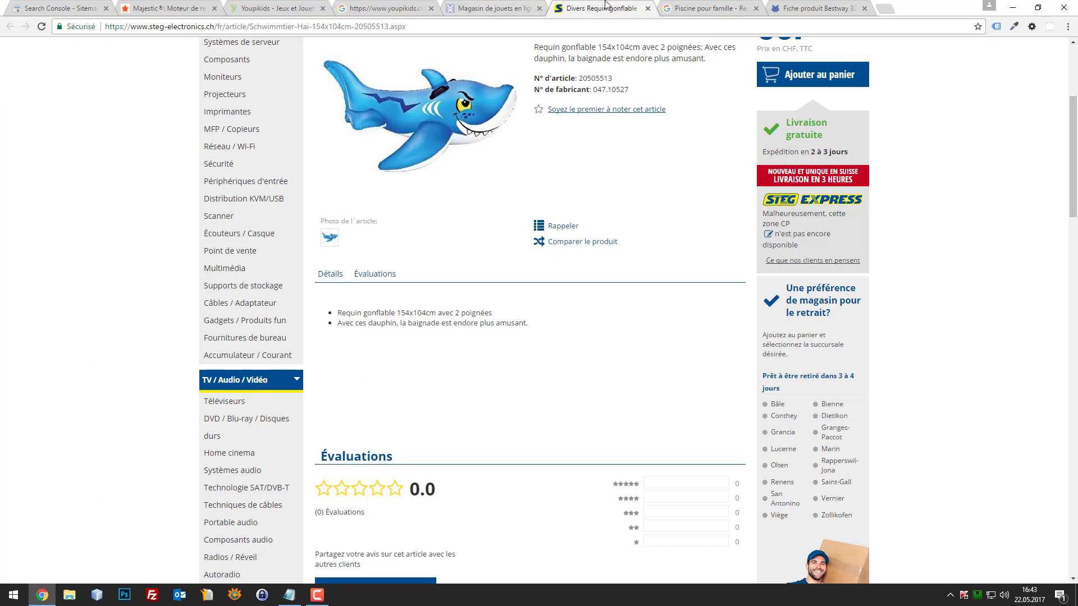
middle_click(606, 7)
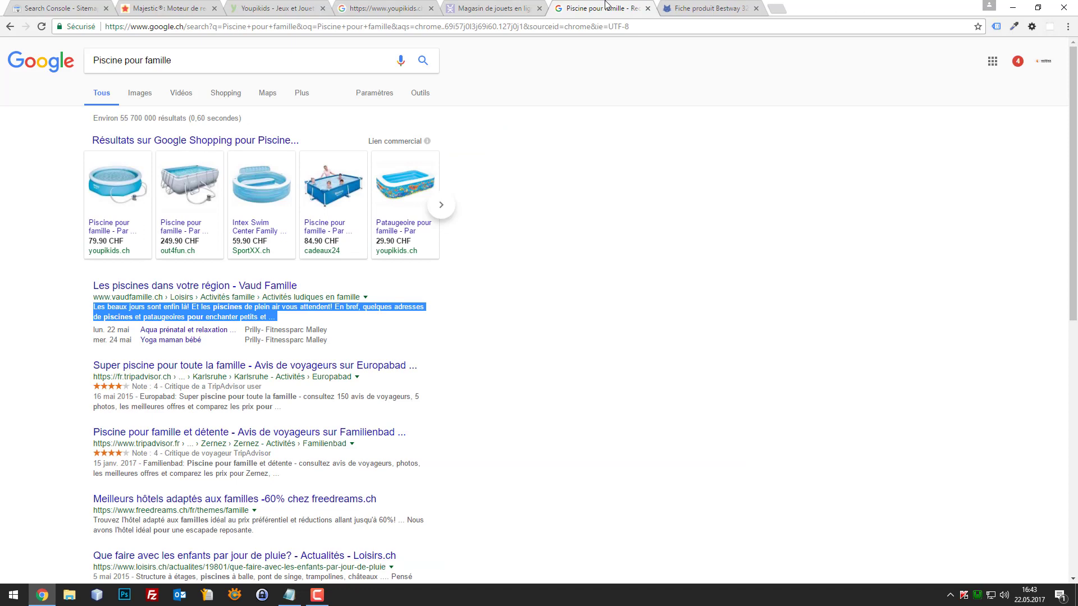
middle_click(606, 7)
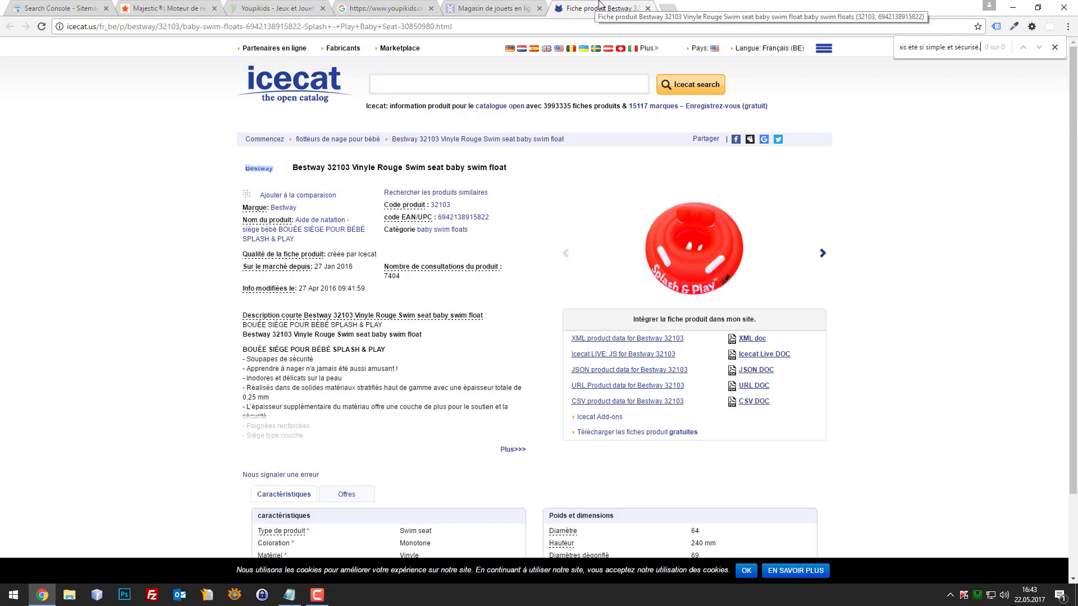
middle_click(599, 7)
left_click(387, 8)
middle_click(387, 8)
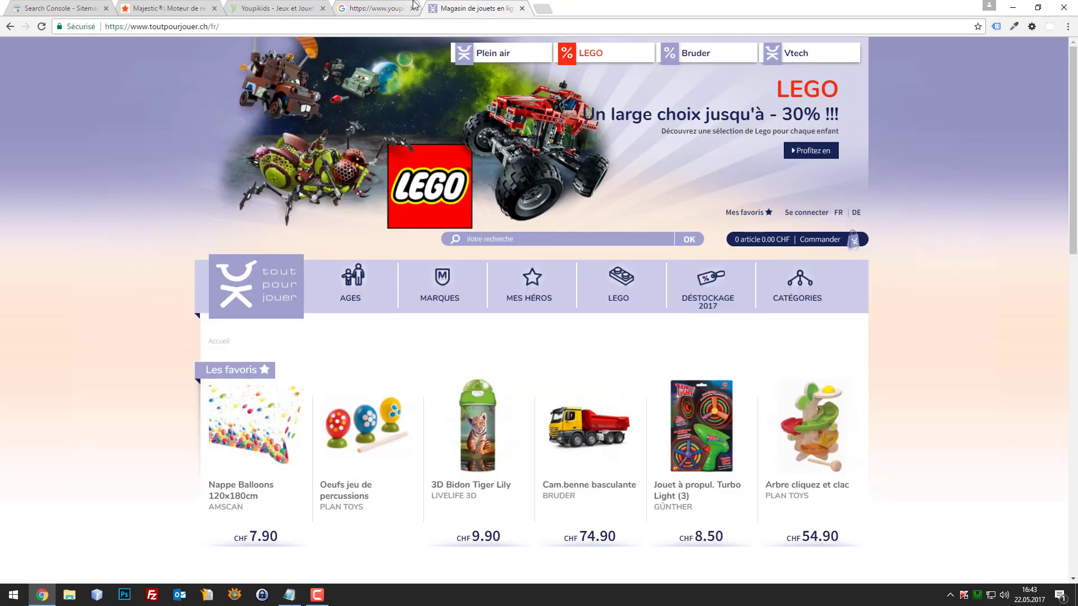